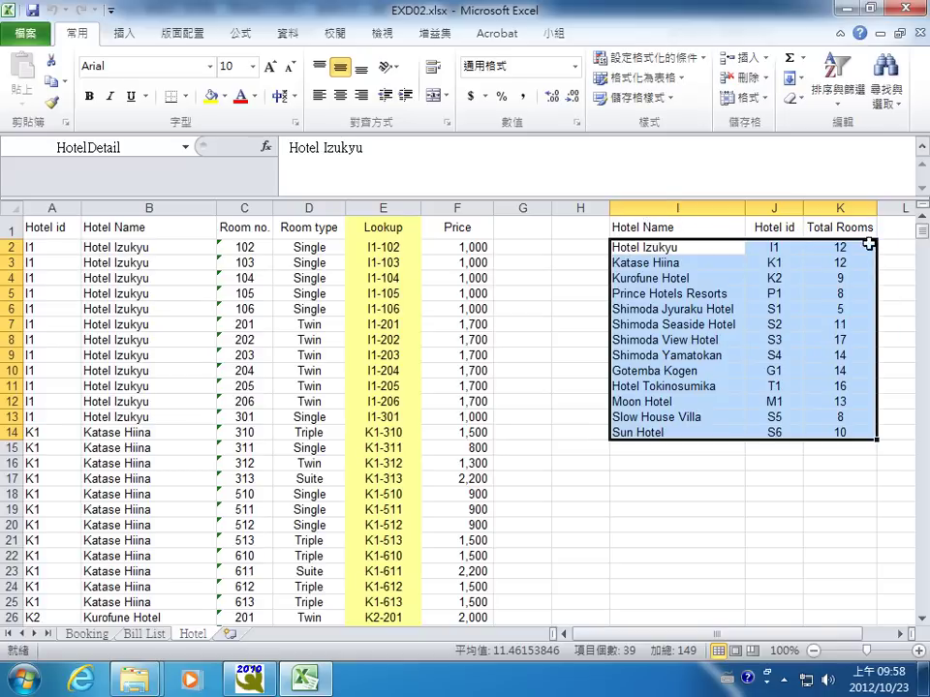
# Step: Start a VLOOKUP function in cell A2 of the Booking sheet, under the Booking id heading
pyautogui.click(89, 634)
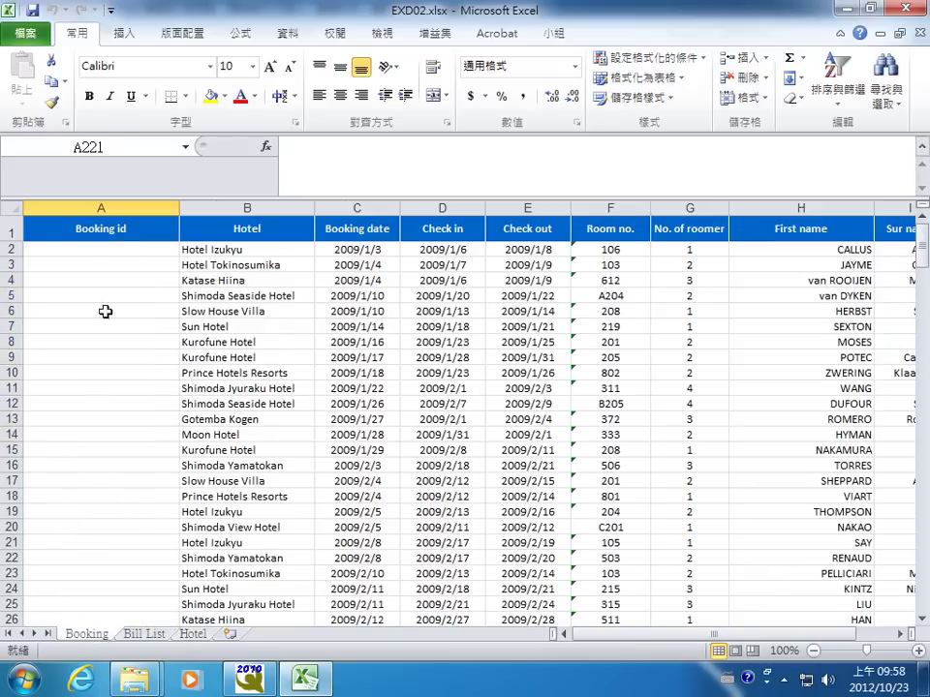
pyautogui.click(120, 249)
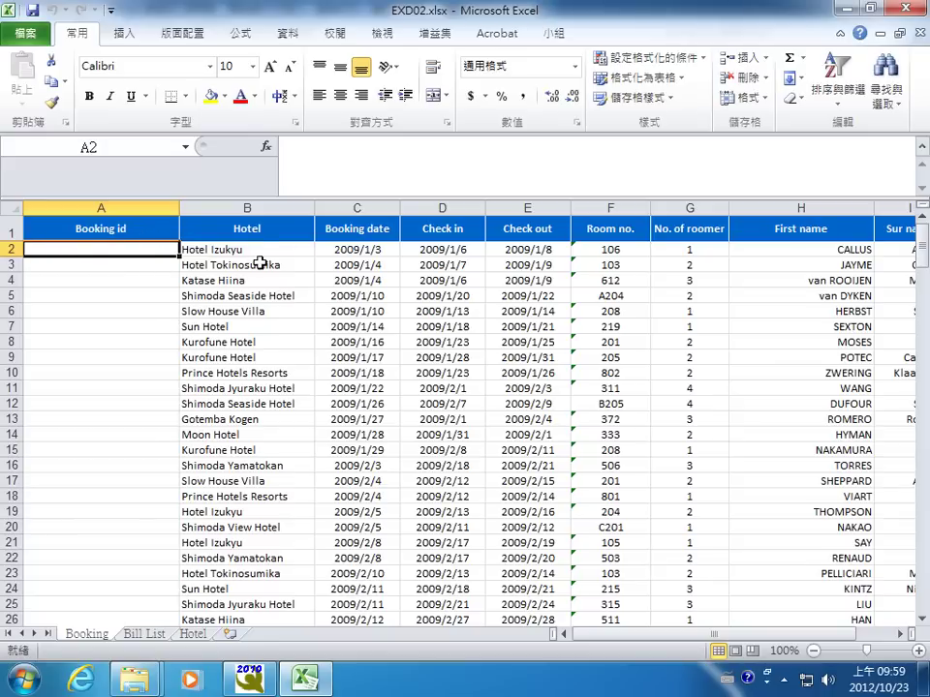
pyautogui.click(266, 148)
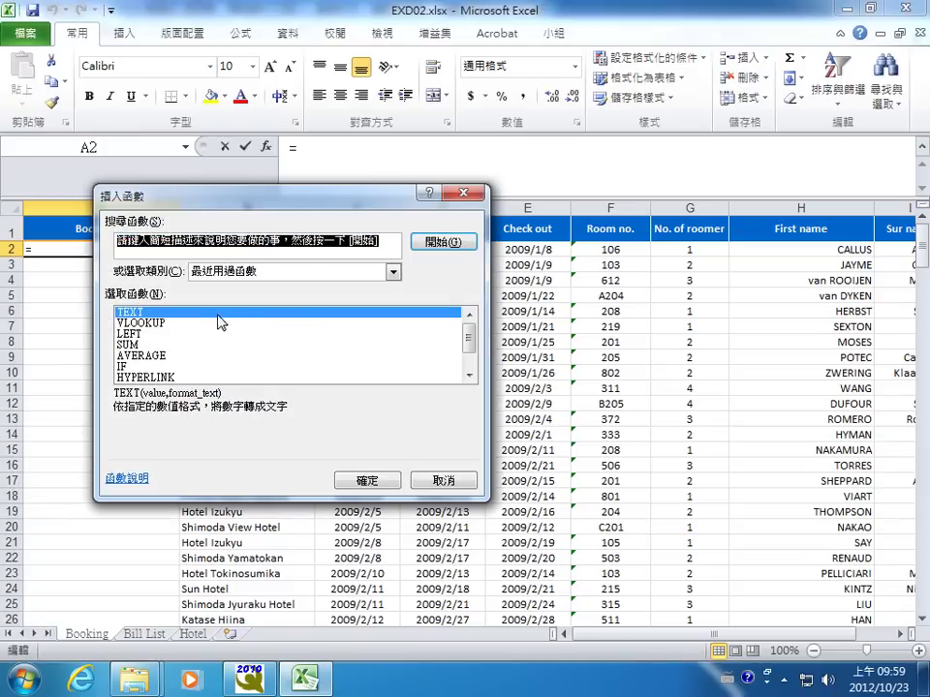
pyautogui.click(176, 326)
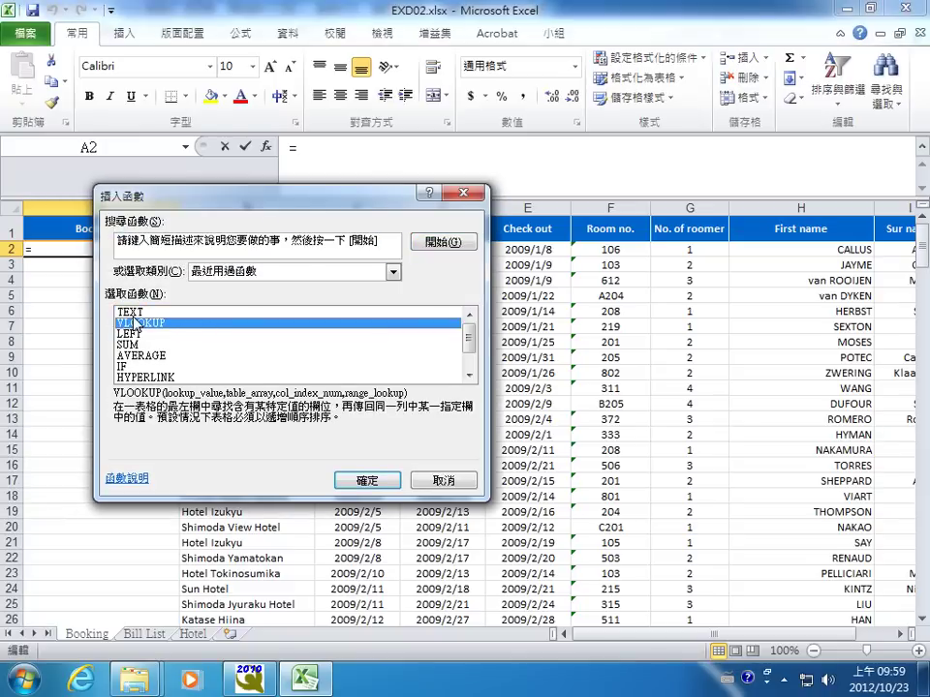
pyautogui.click(366, 480)
pyautogui.moveTo(224, 231); pyautogui.dragTo(336, 331)
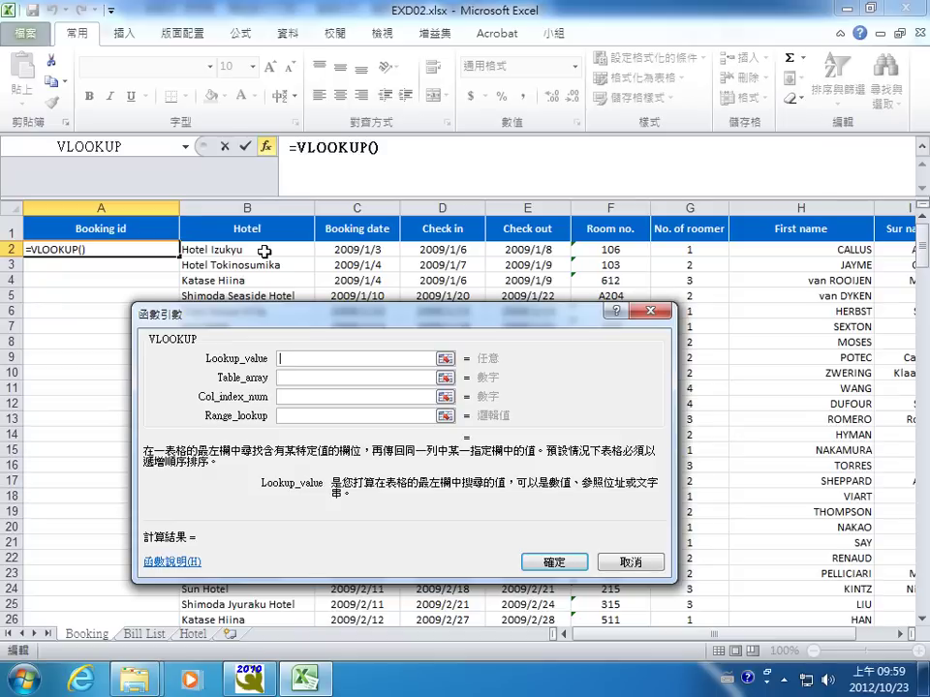
# Step: Set the VLOOKUP lookup value to the defined name Hotel
pyautogui.press('F3')
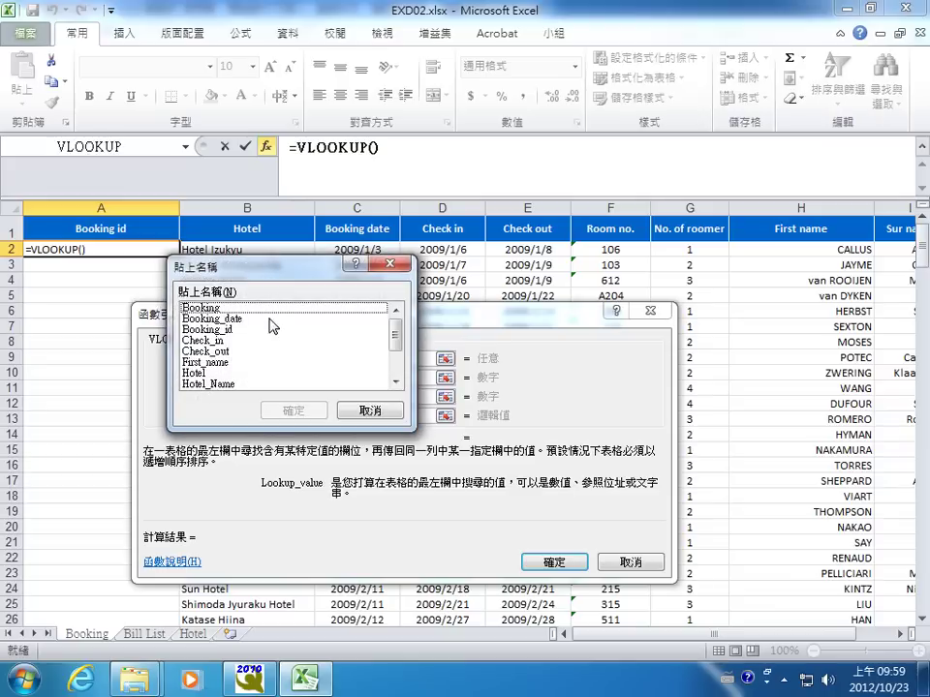
pyautogui.click(199, 374)
pyautogui.moveTo(271, 267); pyautogui.dragTo(302, 323)
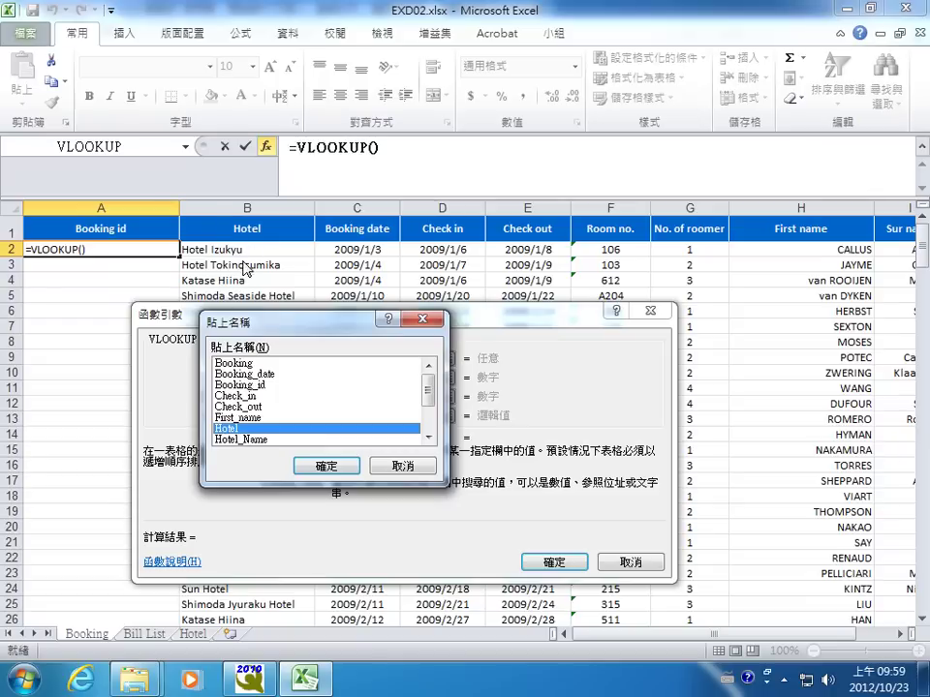
pyautogui.click(324, 466)
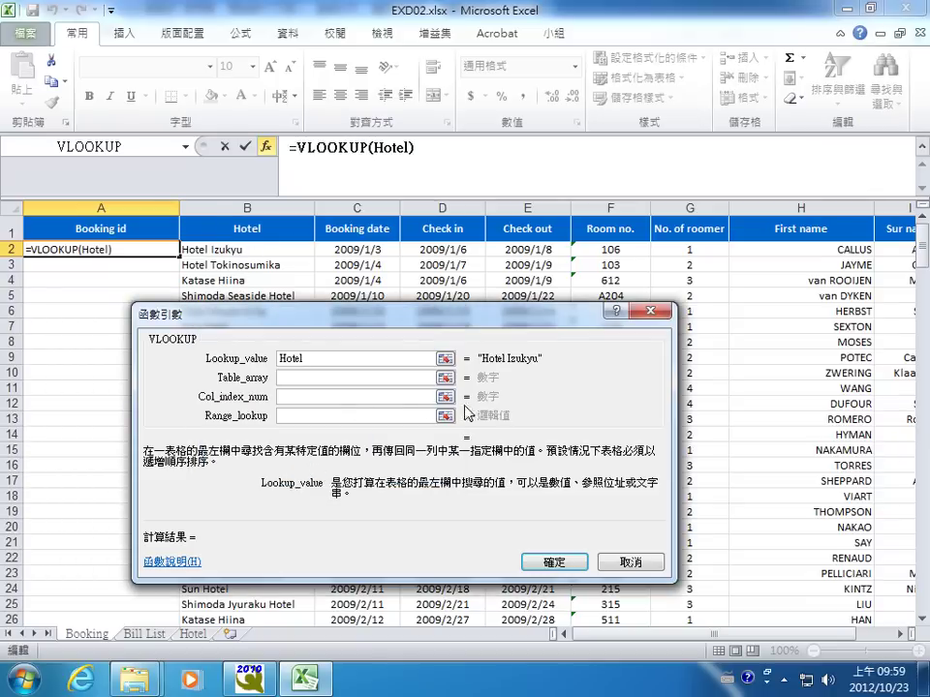
# Step: Set the VLOOKUP table array to the defined name HotelDetail
pyautogui.click(296, 377)
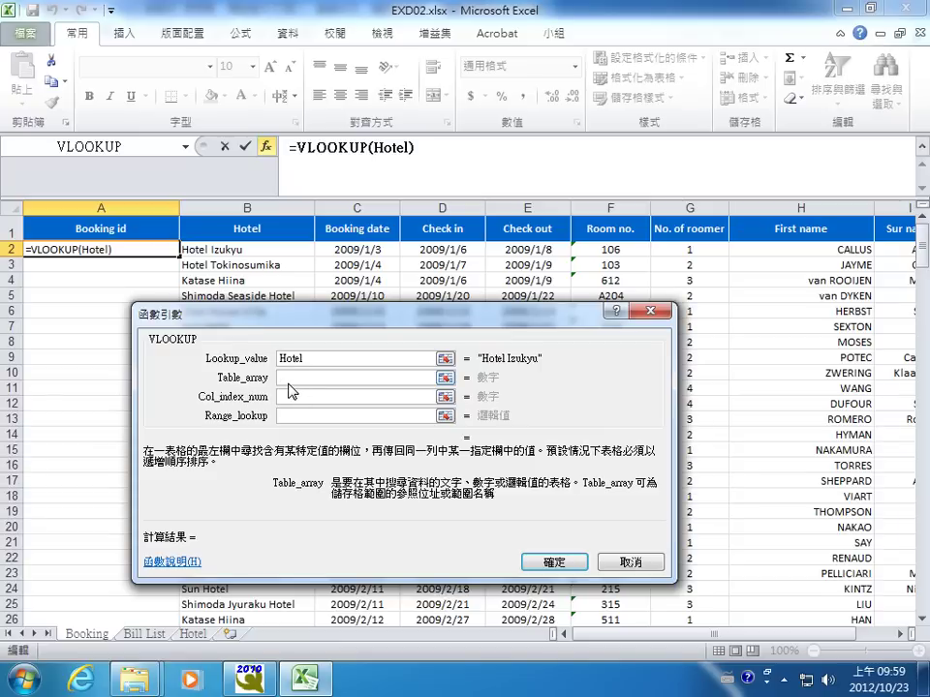
pyautogui.press('F3')
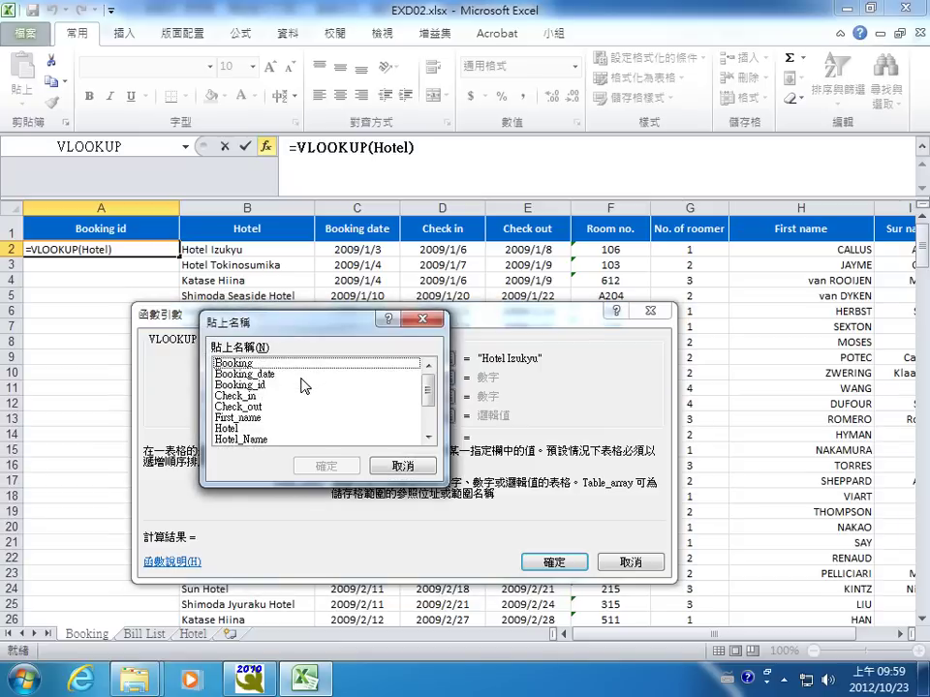
pyautogui.moveTo(429, 405); pyautogui.dragTo(431, 413)
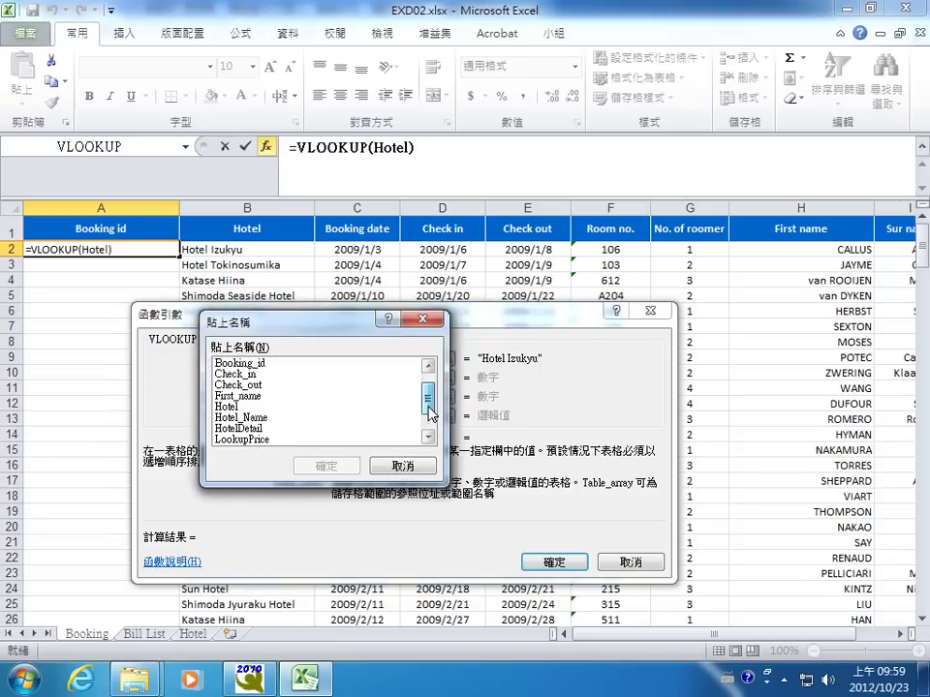
pyautogui.click(294, 428)
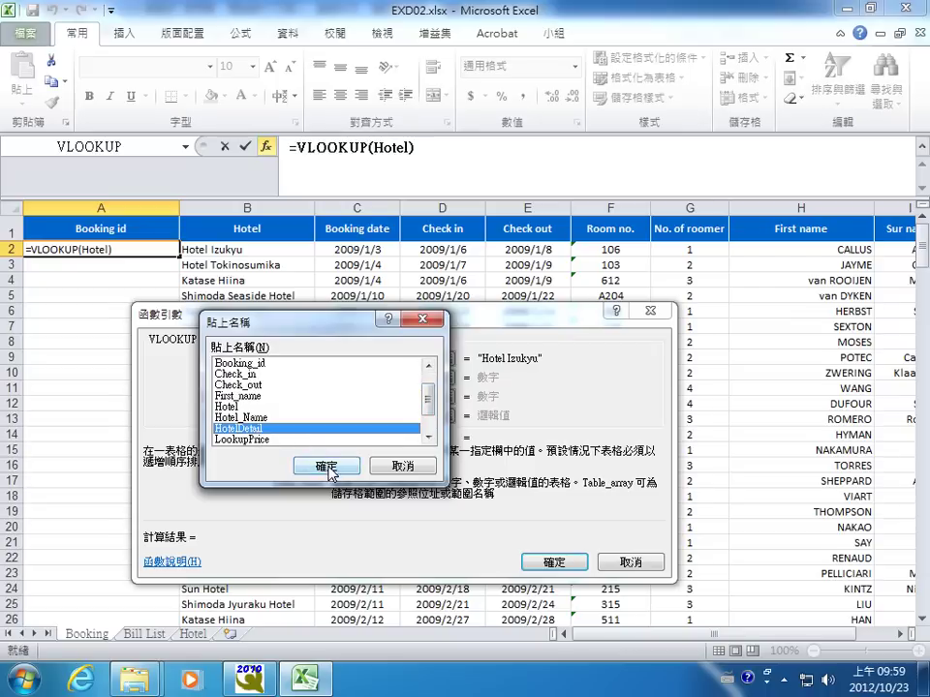
pyautogui.click(327, 466)
# Step: Set the VLOOKUP column index to 2 and the range lookup to 0 for an exact match
pyautogui.click(302, 397)
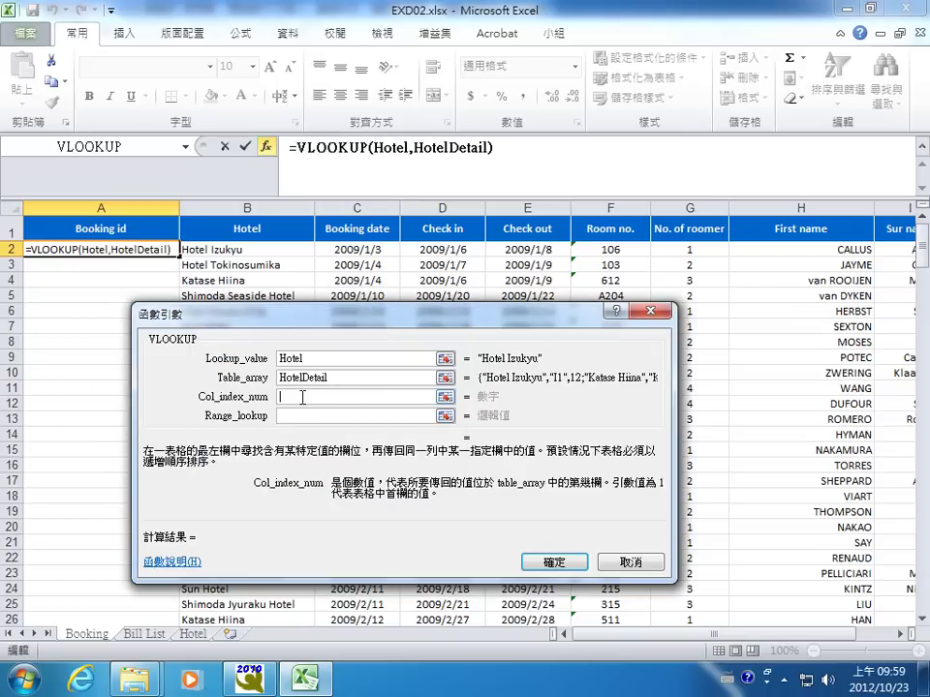
pyautogui.write('2')
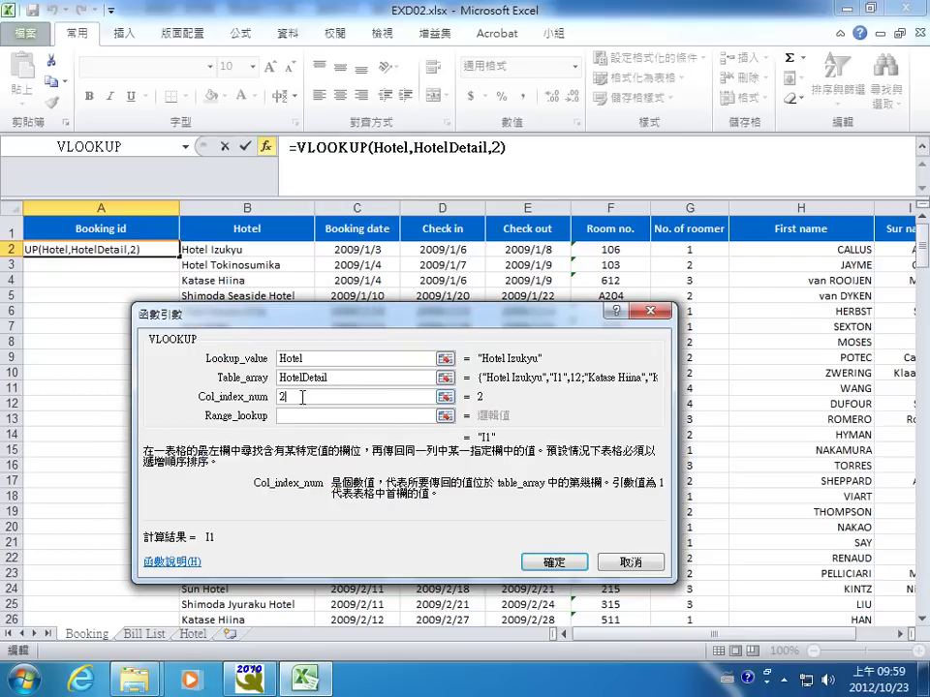
pyautogui.click(308, 417)
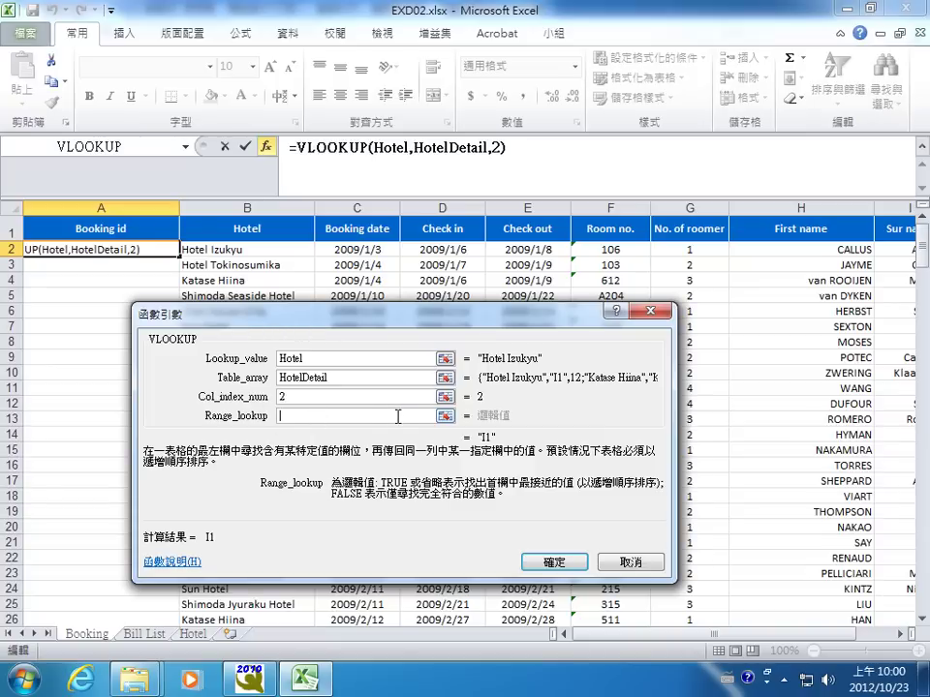
pyautogui.write('0')
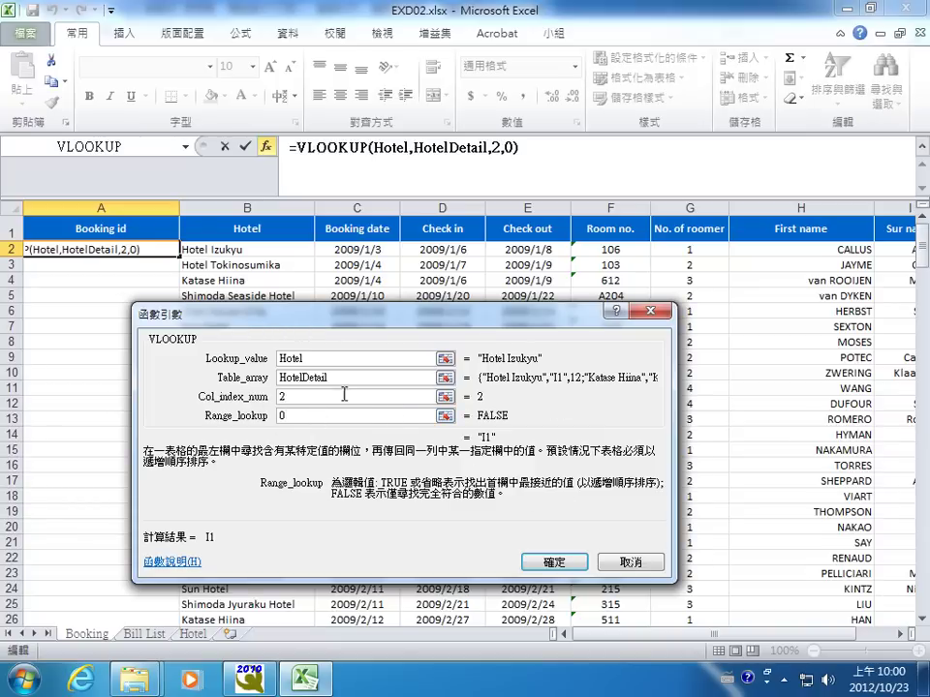
# Step: Append &"-"& after the VLOOKUP function in the A2 formula to join a hyphen
pyautogui.click(547, 145)
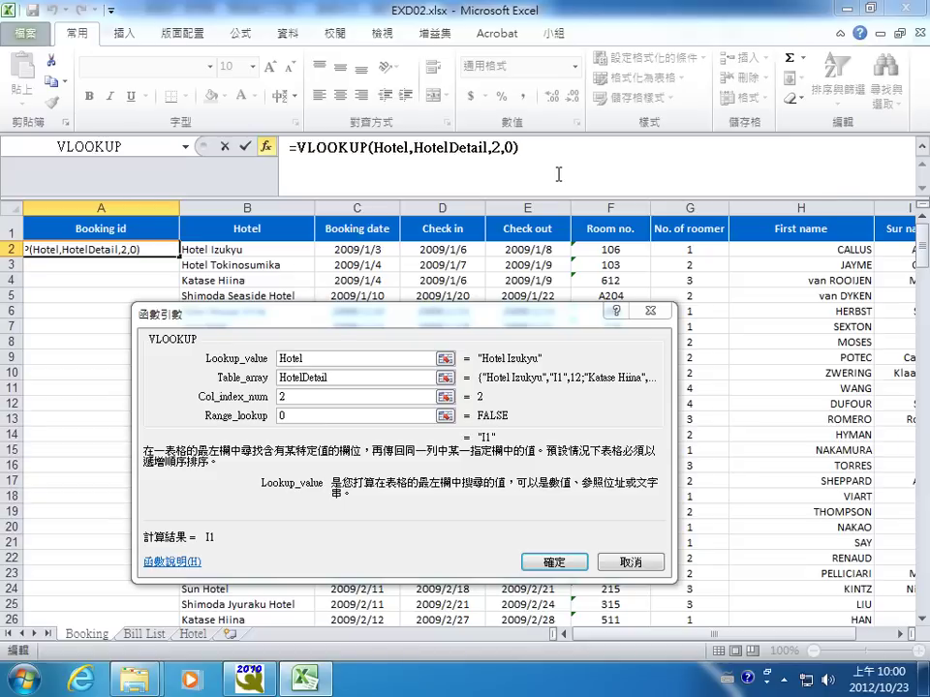
pyautogui.write('&"-')
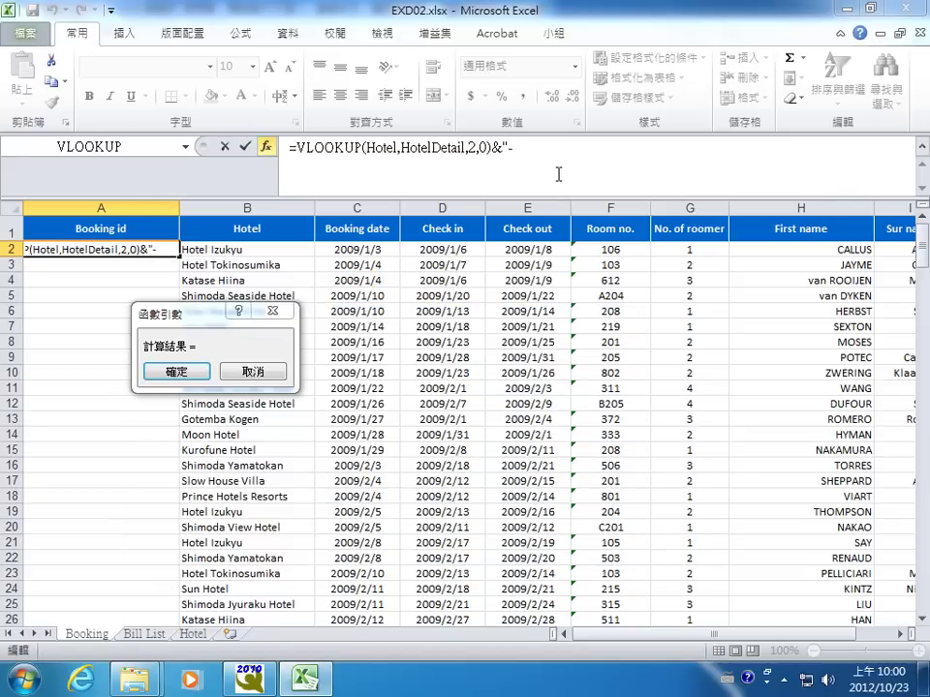
pyautogui.write('"&')
# Step: Add a TEXT function after the hyphen in the A2 formula, with the defined name Check_in as its value
pyautogui.click(184, 147)
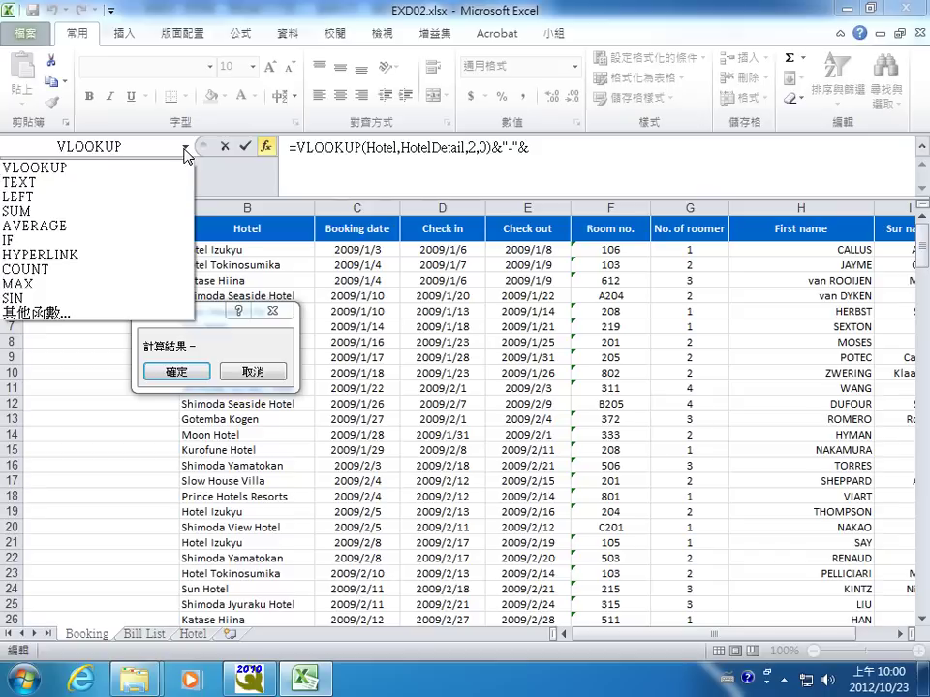
pyautogui.click(49, 182)
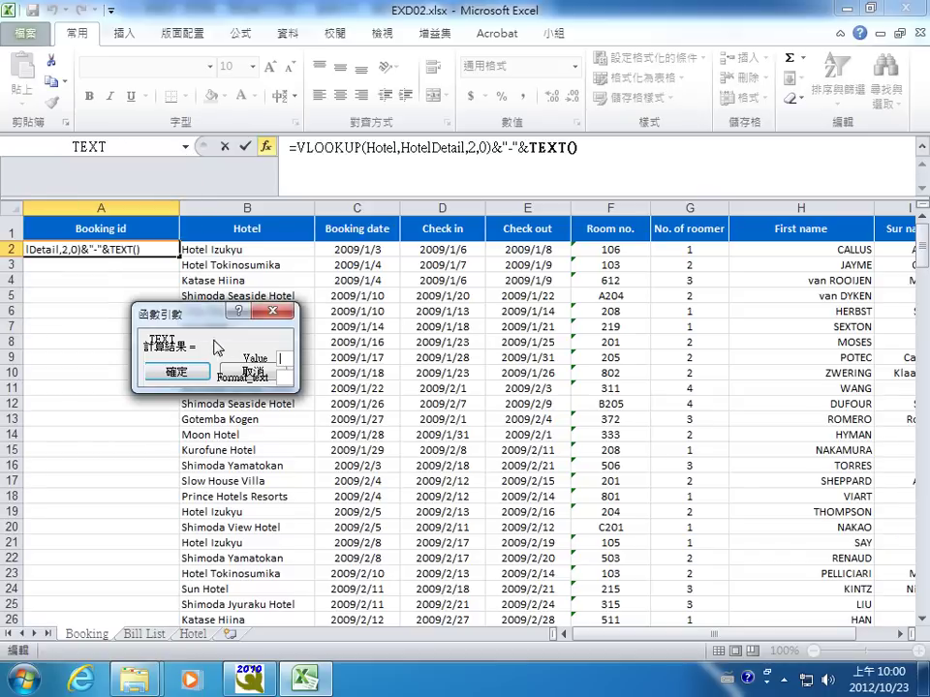
pyautogui.moveTo(217, 348); pyautogui.dragTo(297, 355)
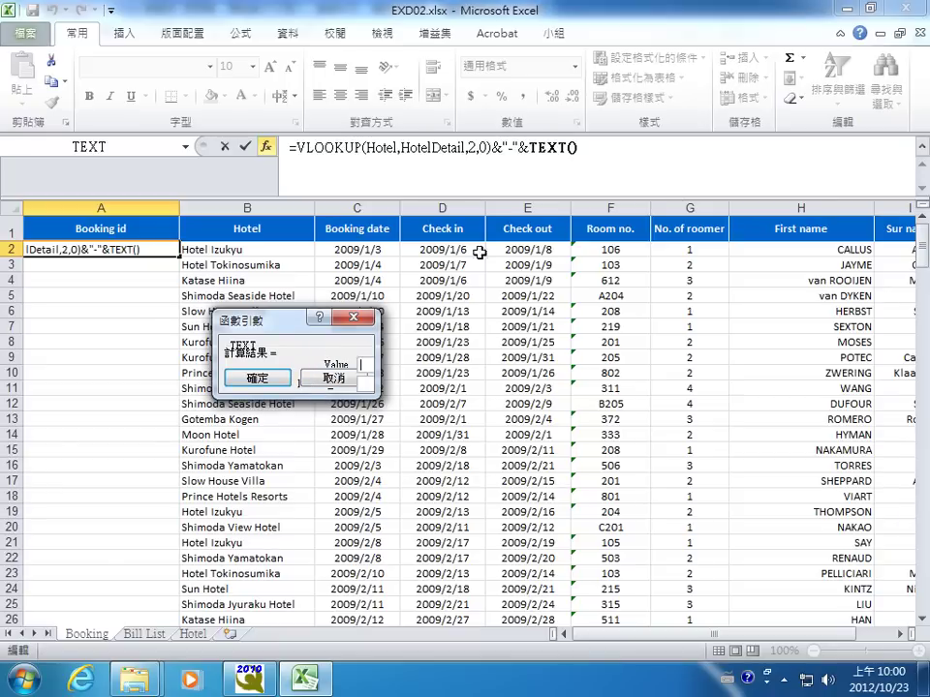
pyautogui.click(546, 147)
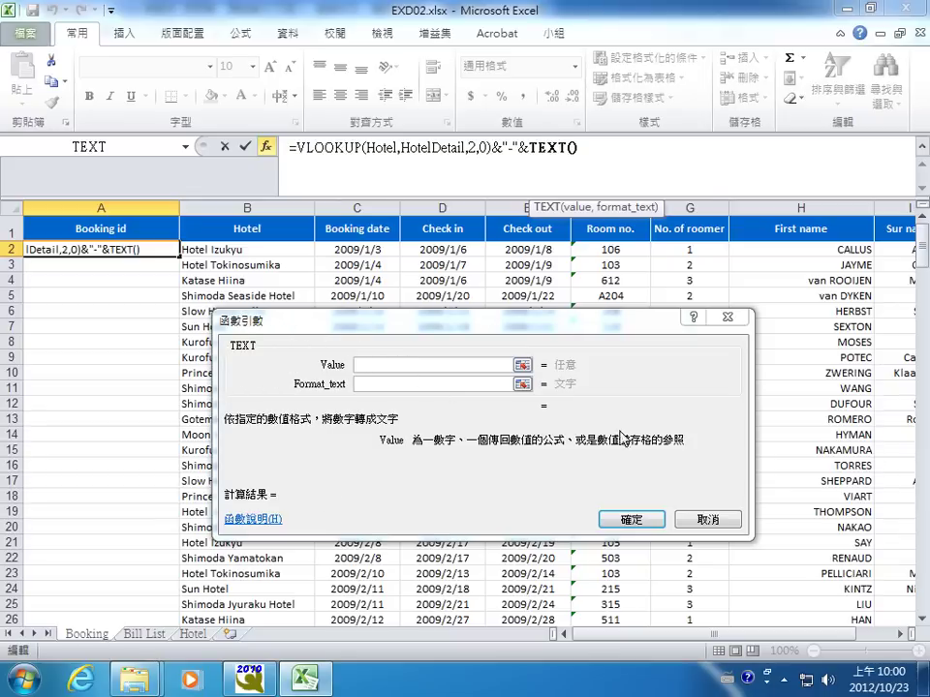
pyautogui.click(397, 367)
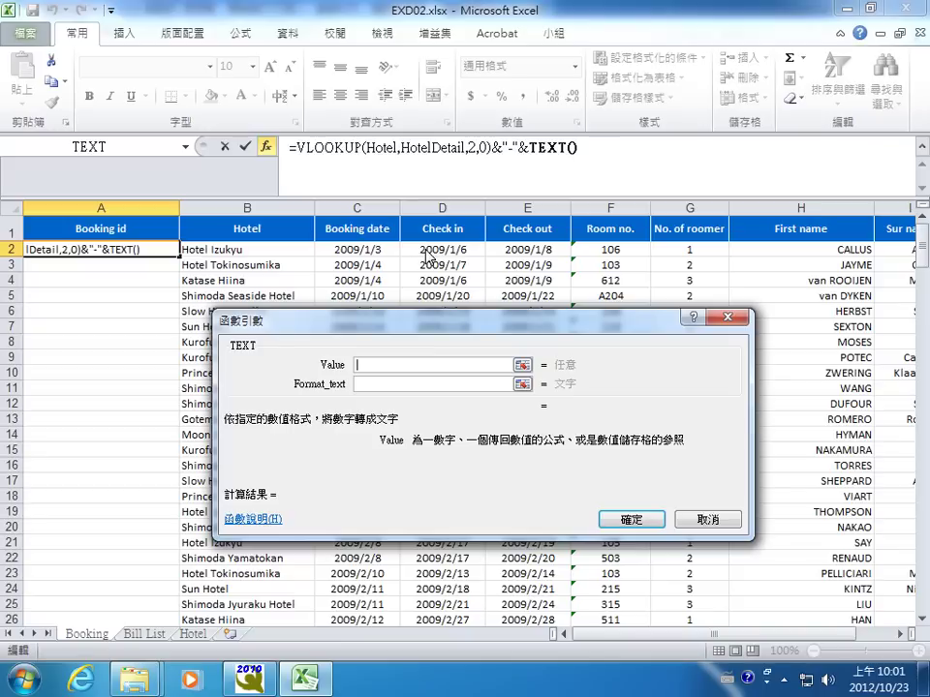
pyautogui.press('F3')
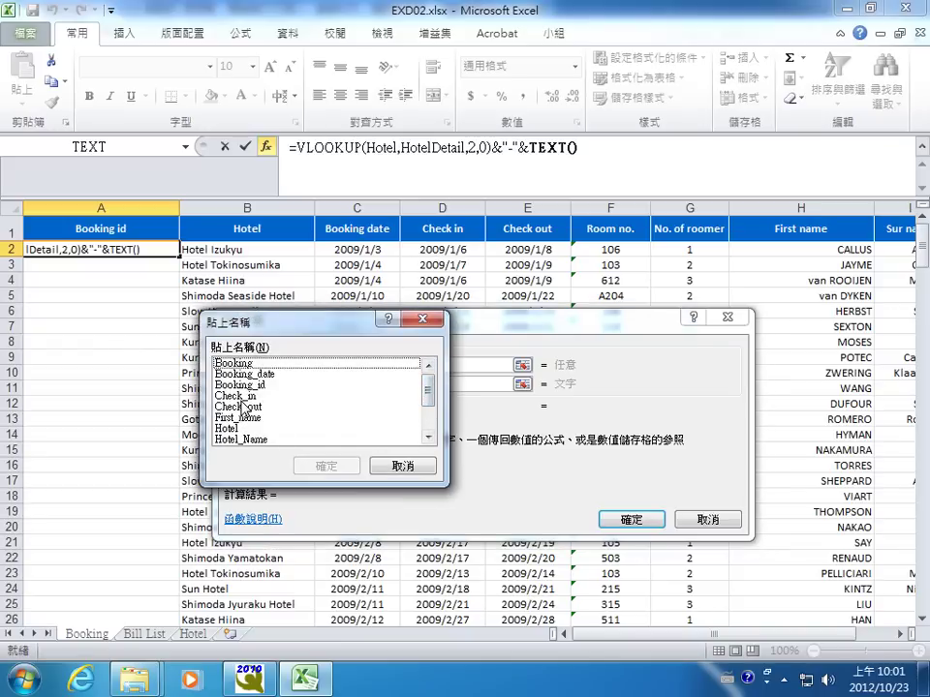
pyautogui.click(319, 396)
pyautogui.click(332, 473)
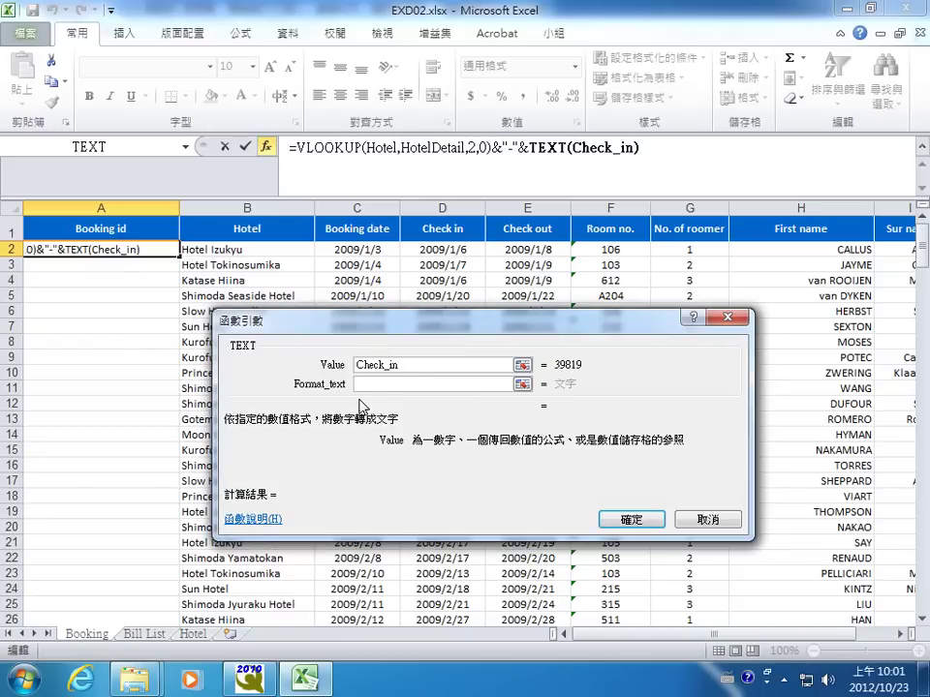
# Step: Set the TEXT function's format text to "mmdd"
pyautogui.click(372, 384)
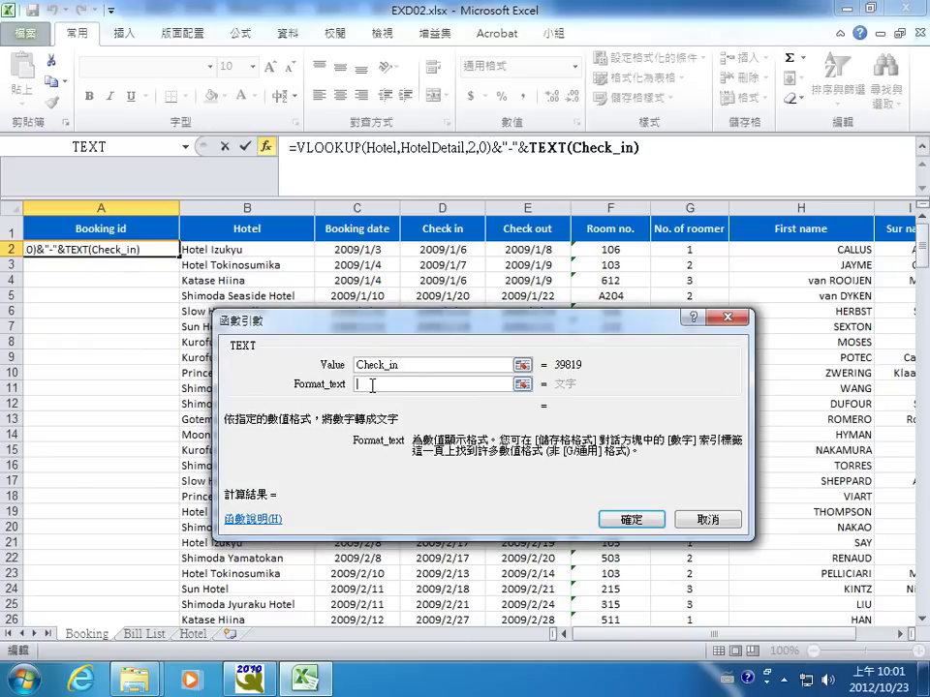
pyautogui.write('"')
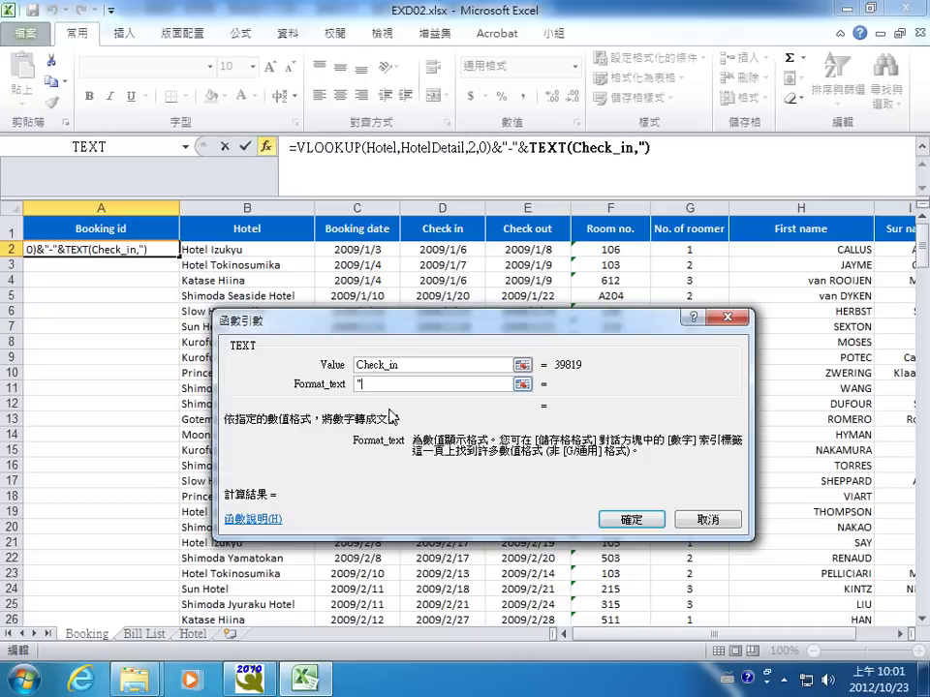
pyautogui.write('mm')
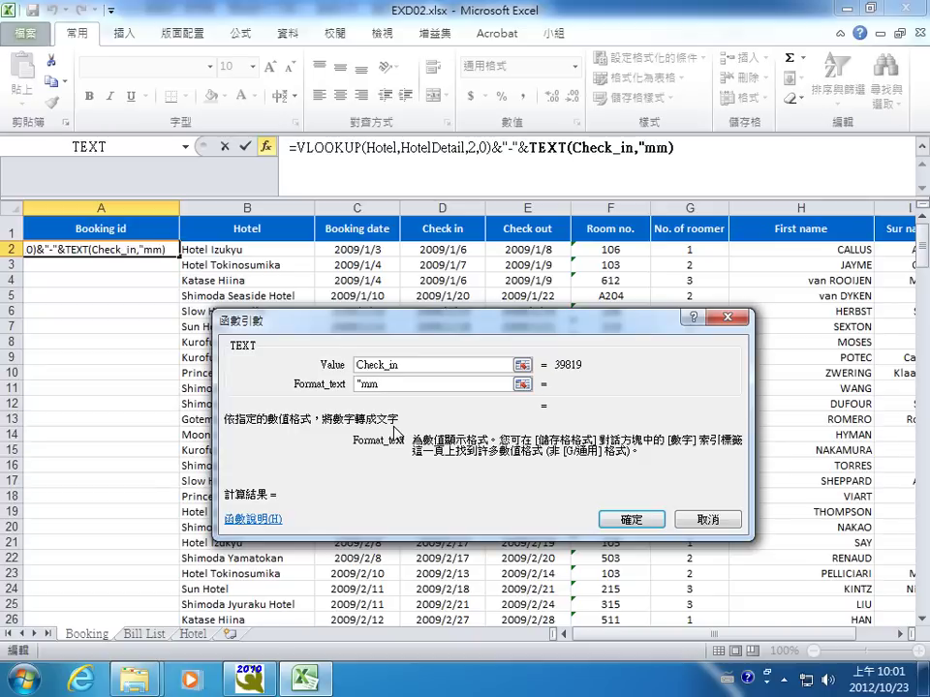
pyautogui.write('"')
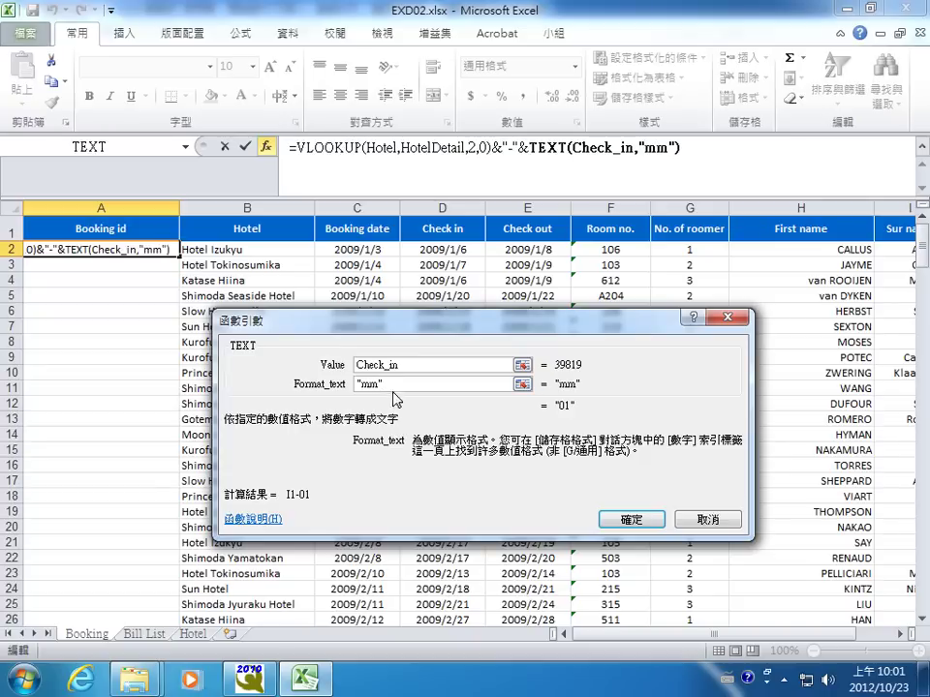
pyautogui.press('BackSpace')
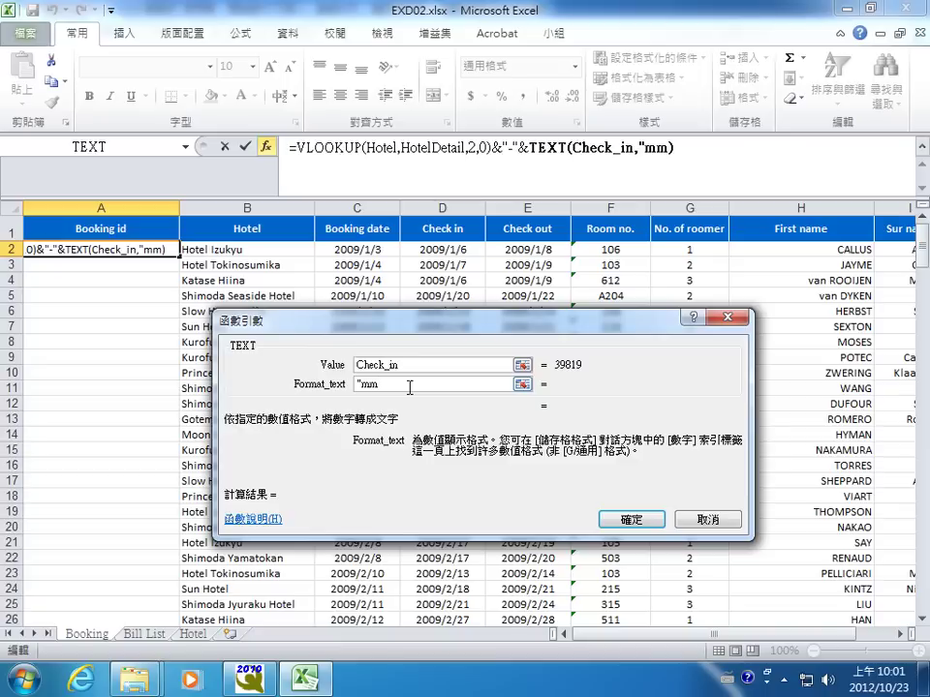
pyautogui.write('dd"')
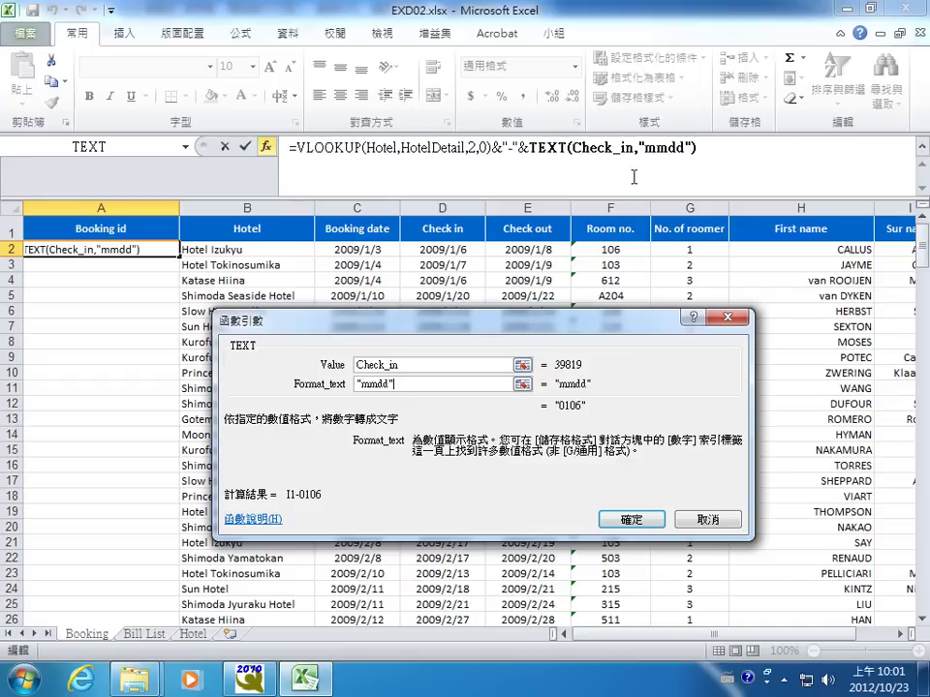
# Step: Append a second &"-"& after the TEXT function at the end of the A2 formula
pyautogui.click(714, 153)
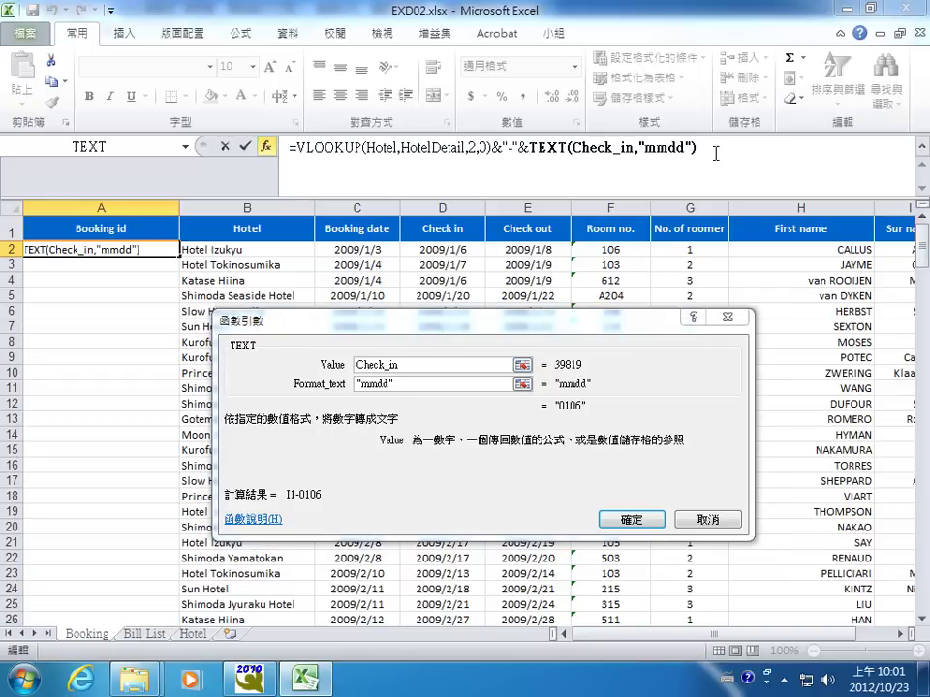
pyautogui.write('&"')
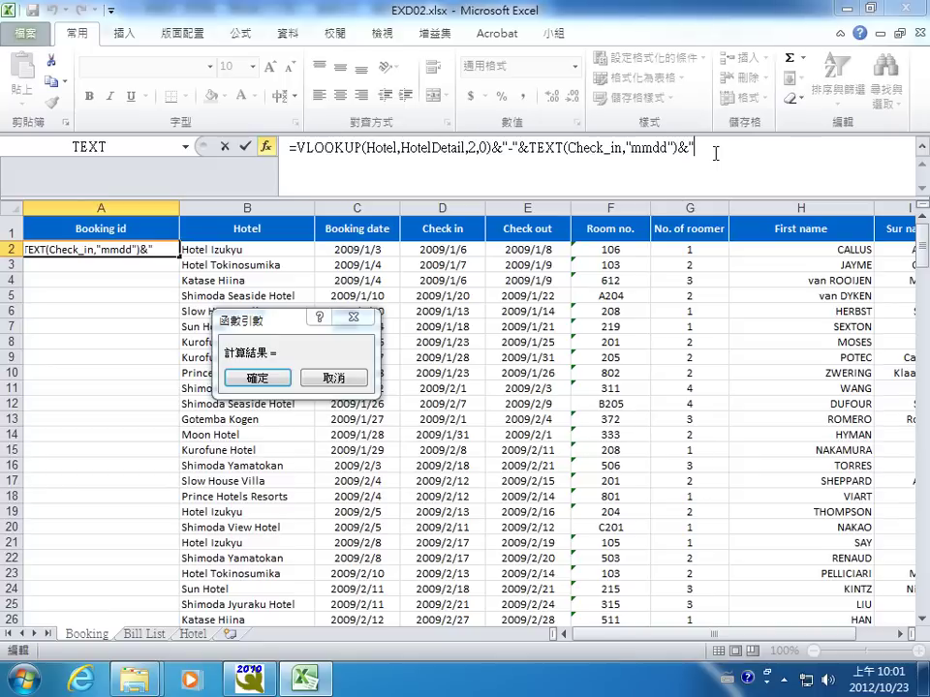
pyautogui.write('-"&')
# Step: Append Check_out-Check_in+1 to the end of the A2 formula using the defined names, followed by the & operator
pyautogui.press('F3')
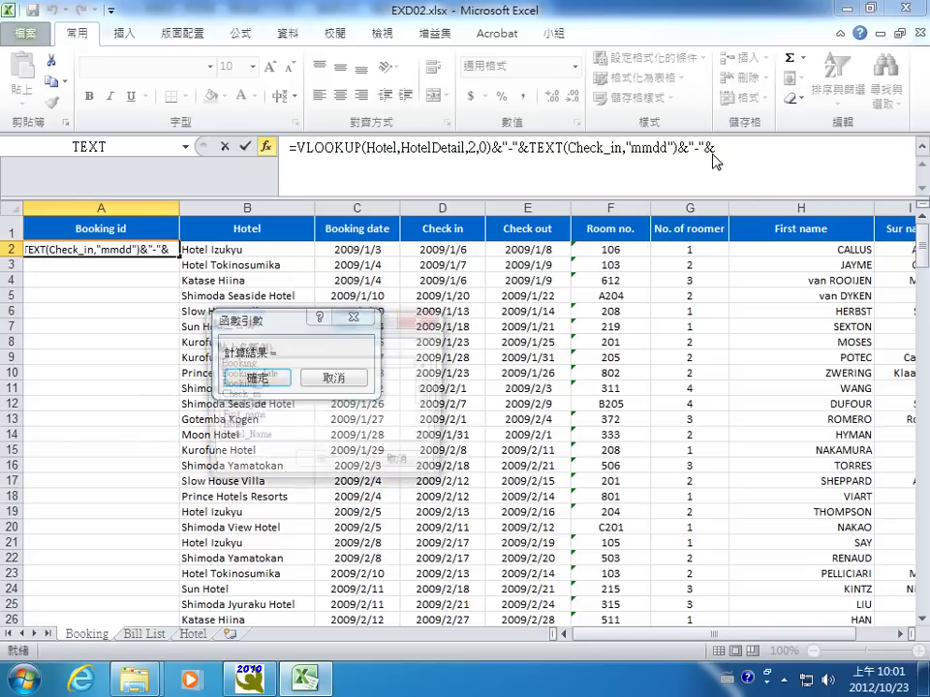
pyautogui.click(230, 407)
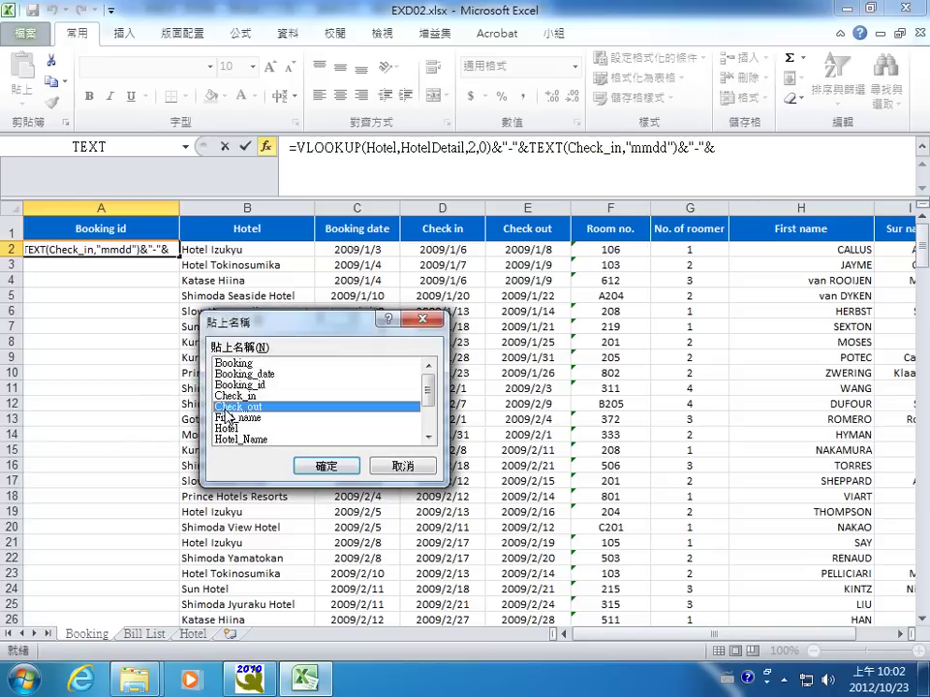
pyautogui.click(344, 467)
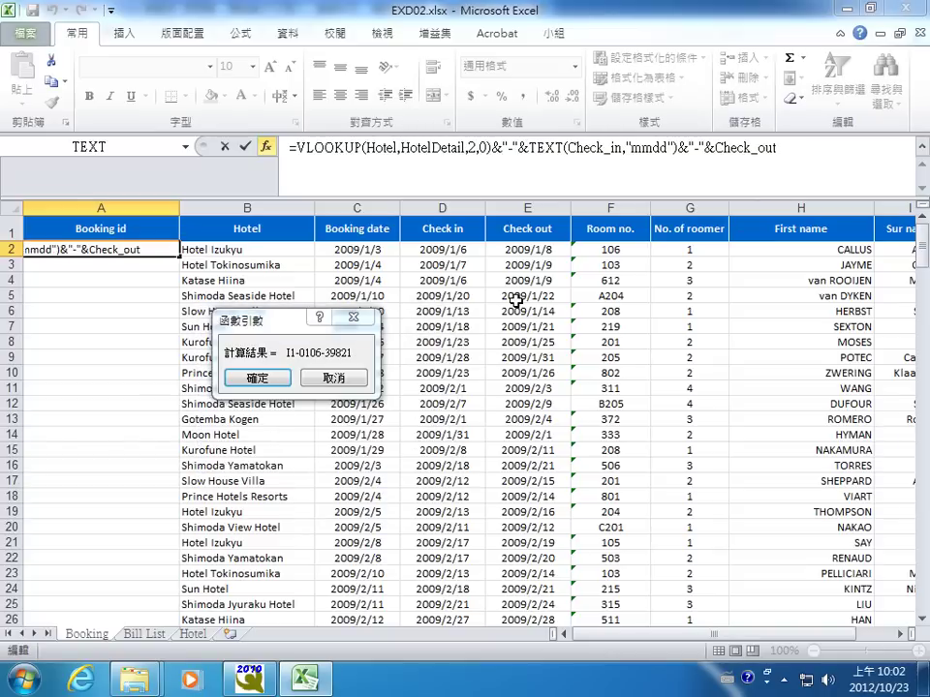
pyautogui.write('-')
pyautogui.press('F3')
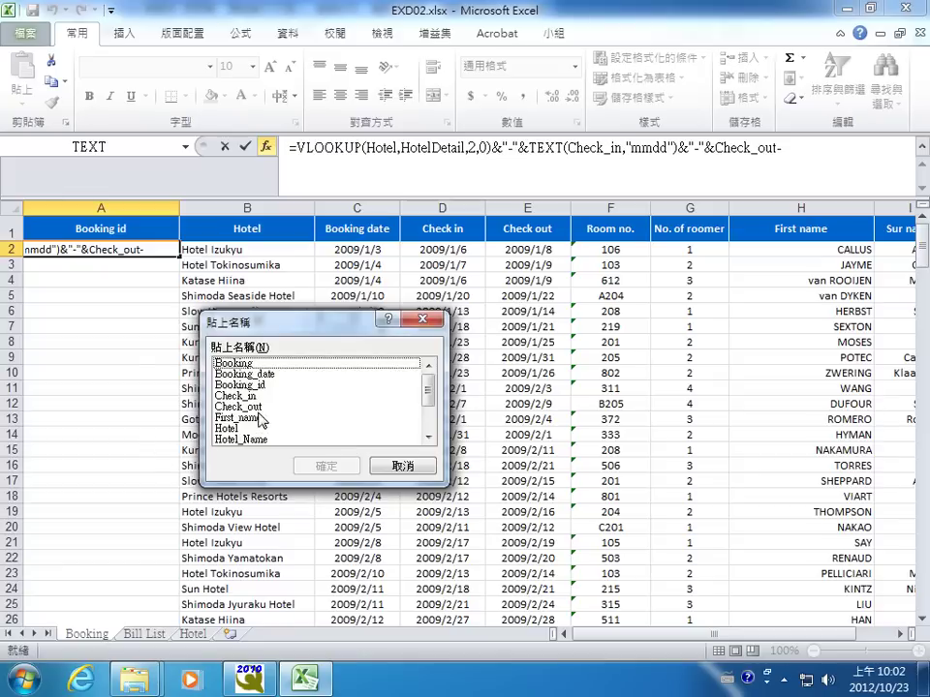
pyautogui.click(319, 396)
pyautogui.press('Return')
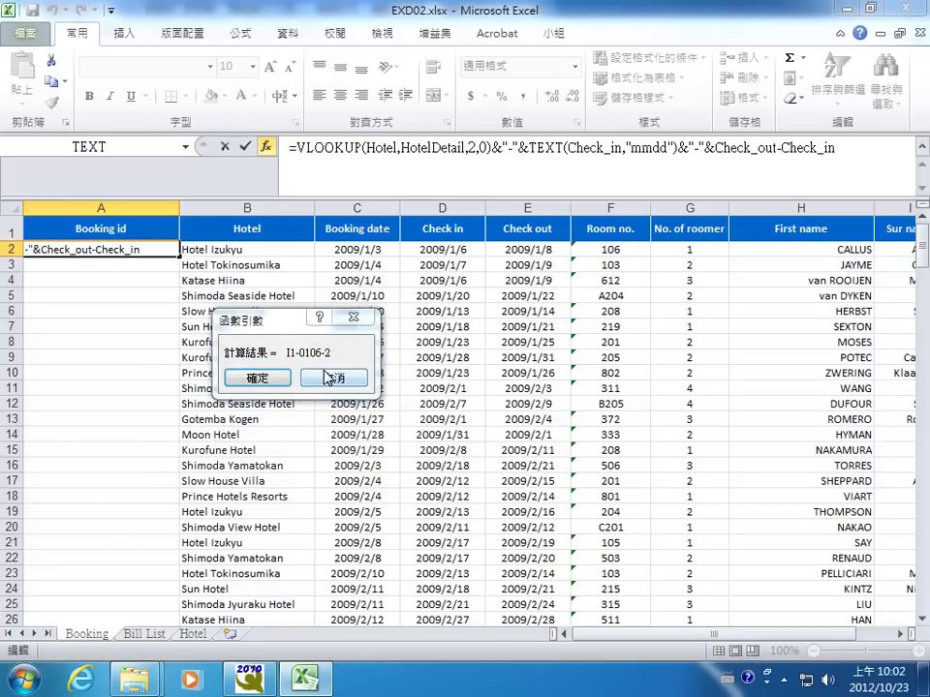
pyautogui.write('+1&')
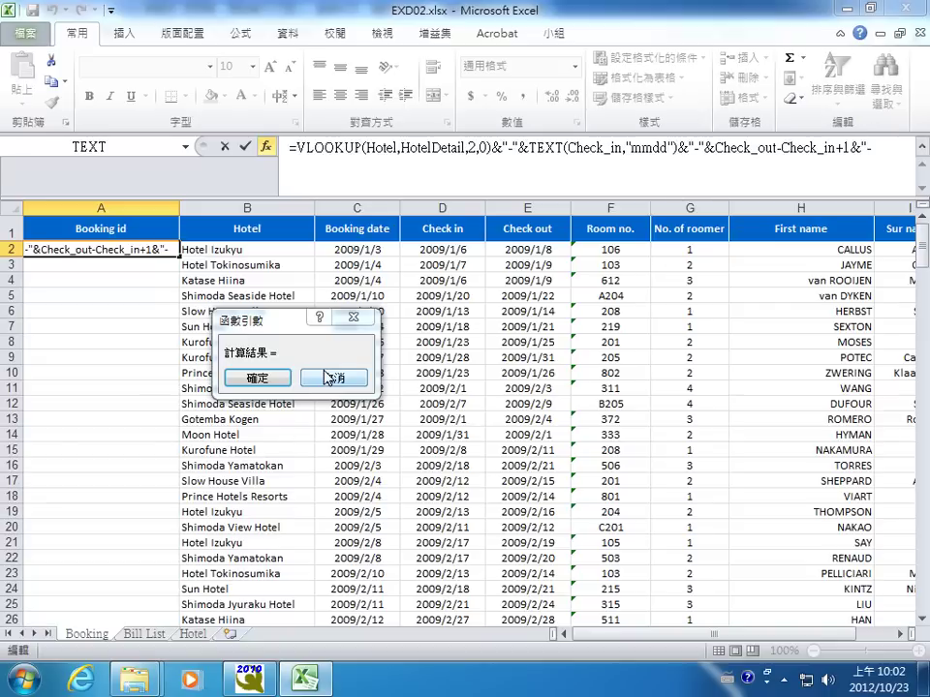
# Step: Finish the A2 formula with "-"&First_name using the defined name, and fill it down the Booking id column
pyautogui.write('"-"&')
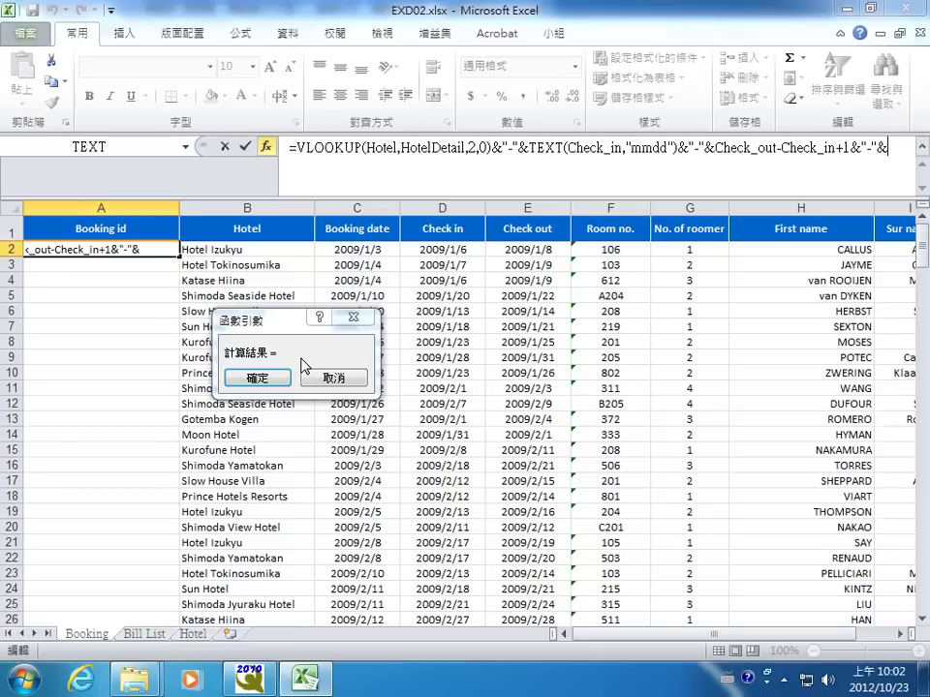
pyautogui.press('F3')
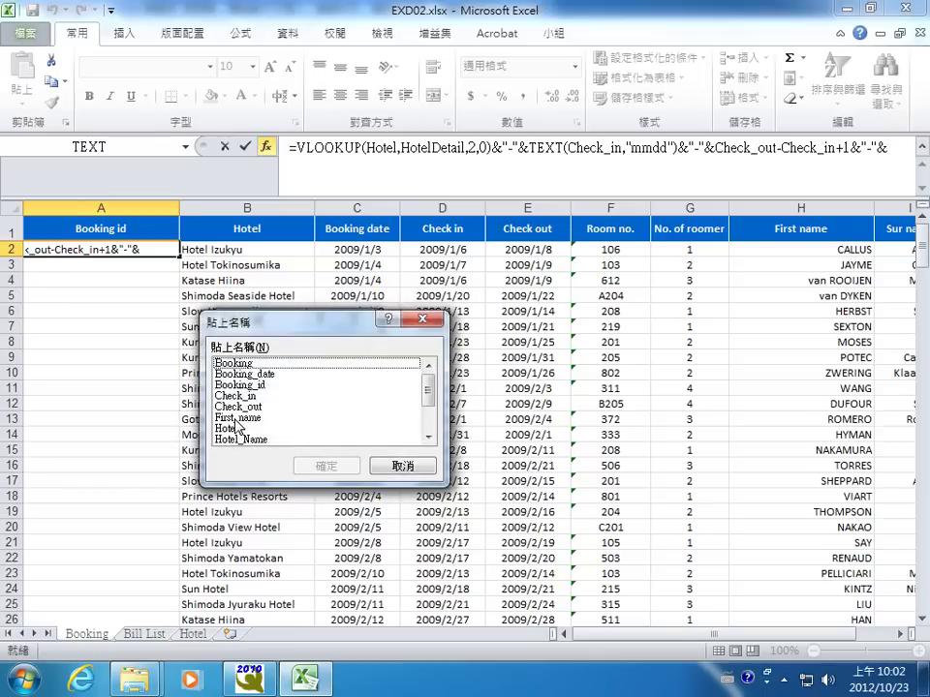
pyautogui.doubleClick(236, 417)
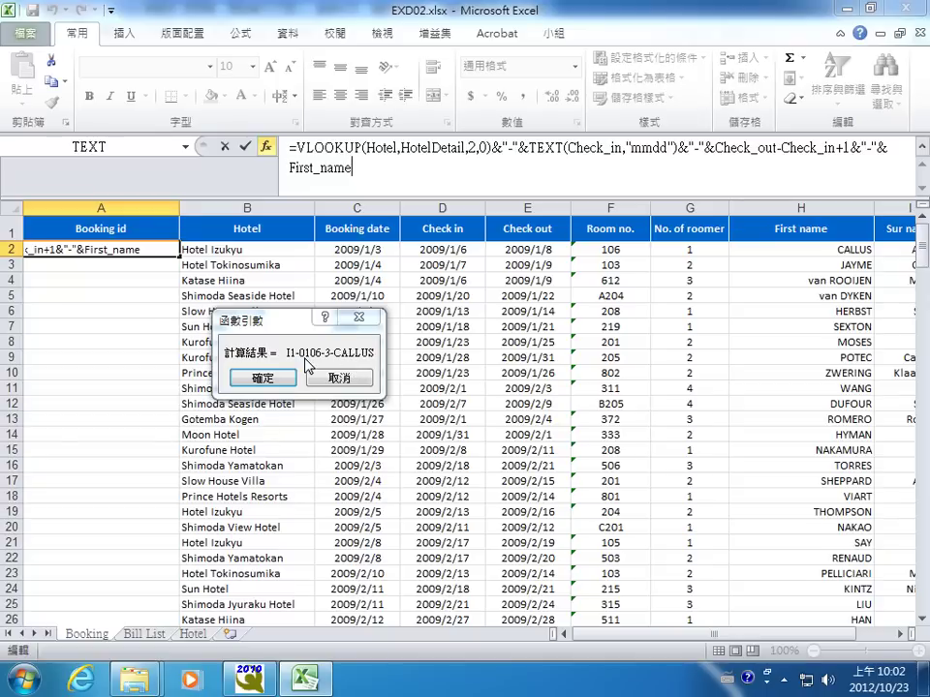
pyautogui.click(265, 378)
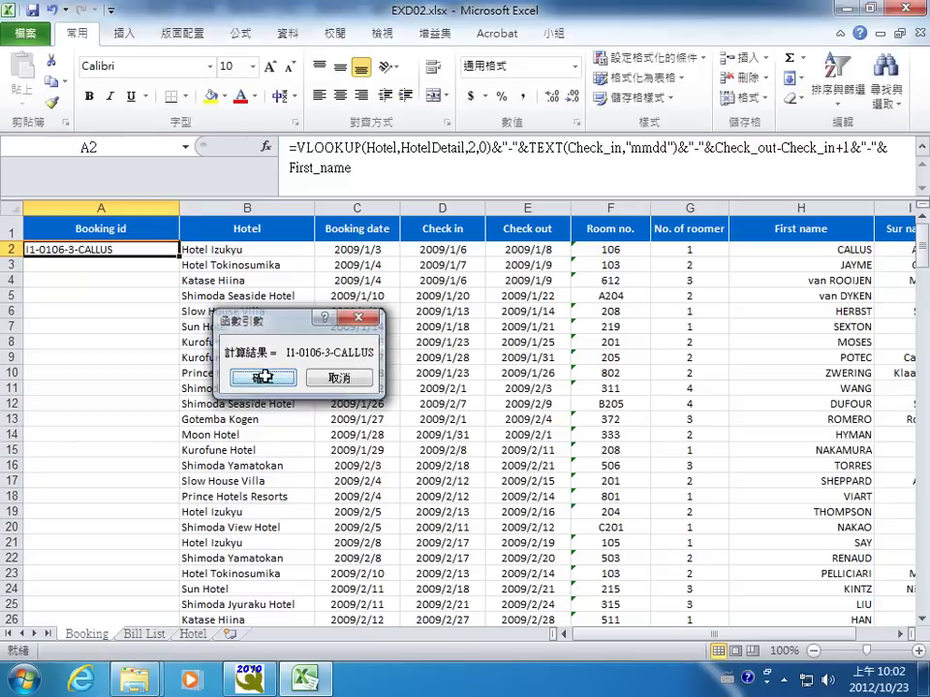
pyautogui.doubleClick(179, 258)
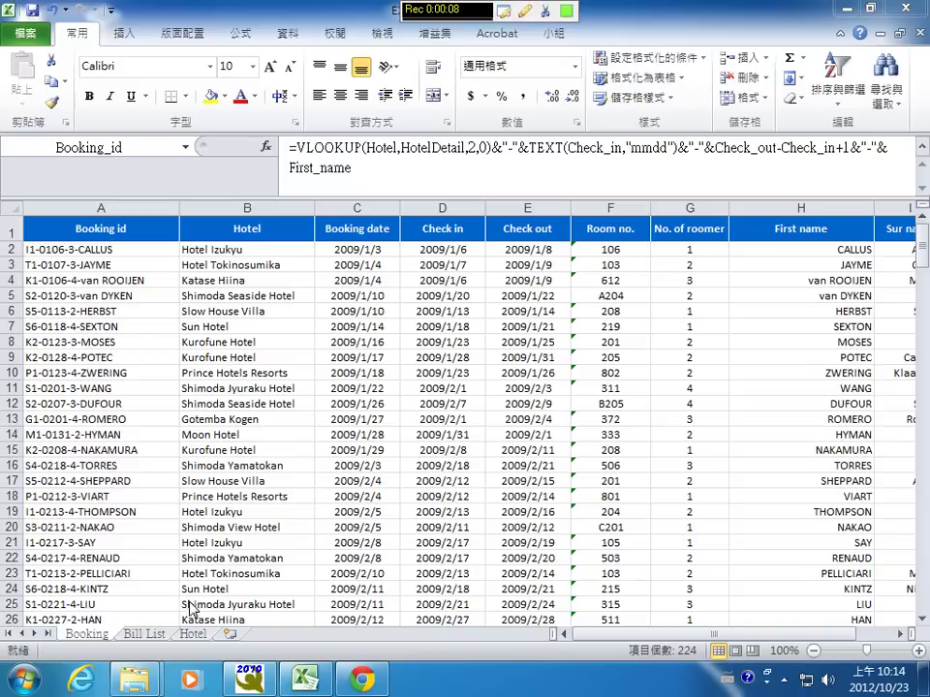
# Step: Start a VLOOKUP formula in cell B2, under Name on the Bill List sheet
pyautogui.click(142, 634)
pyautogui.click(245, 248)
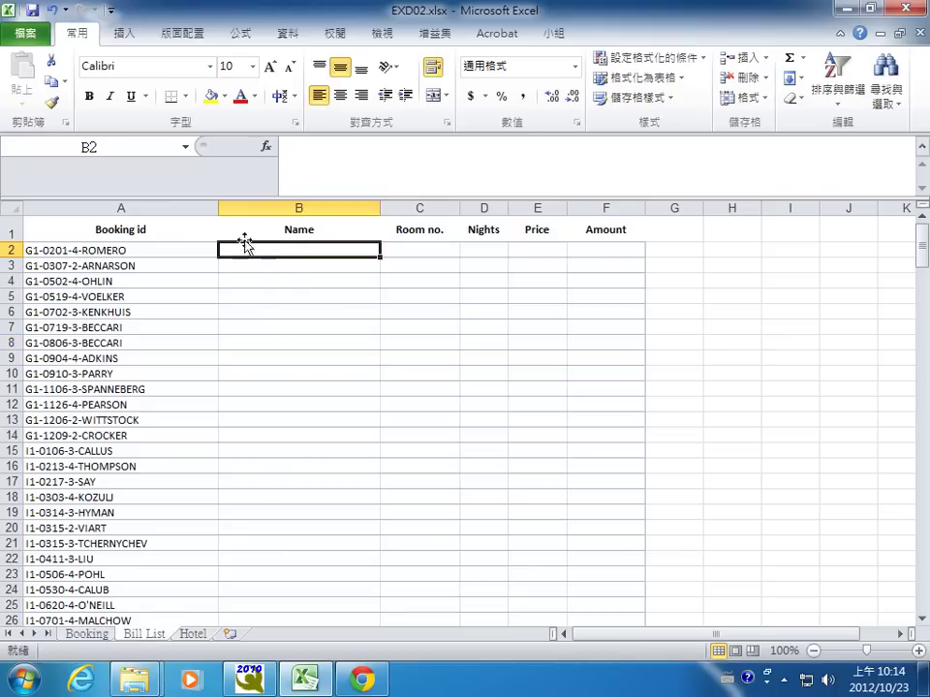
pyautogui.click(312, 151)
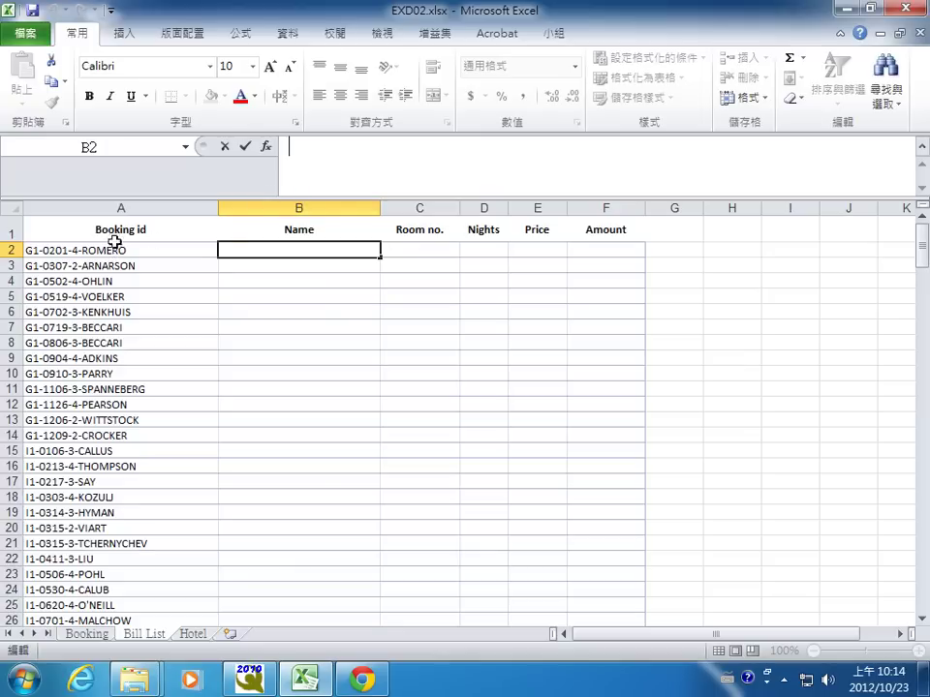
pyautogui.write('=')
pyautogui.click(265, 147)
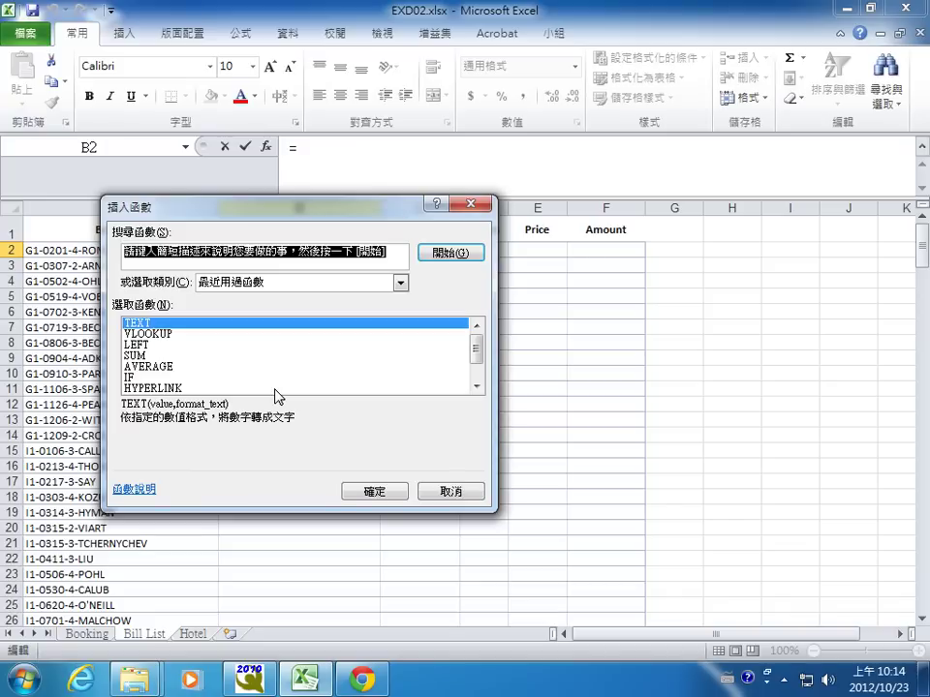
pyautogui.click(184, 334)
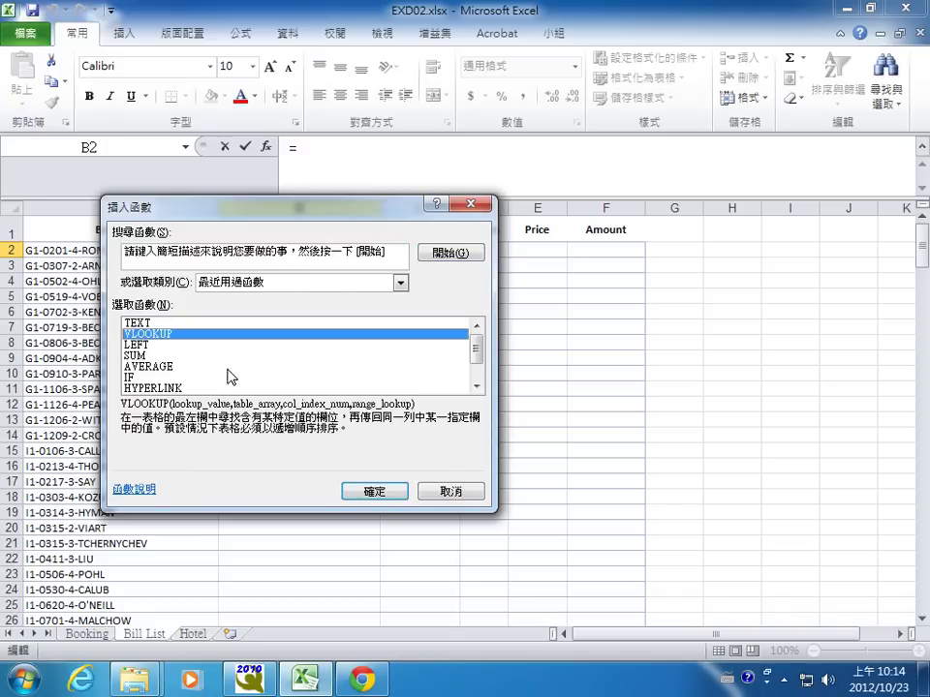
pyautogui.click(353, 490)
# Step: Set the VLOOKUP's lookup value to A2 and its table array to the defined name Booking
pyautogui.moveTo(335, 234); pyautogui.dragTo(479, 295)
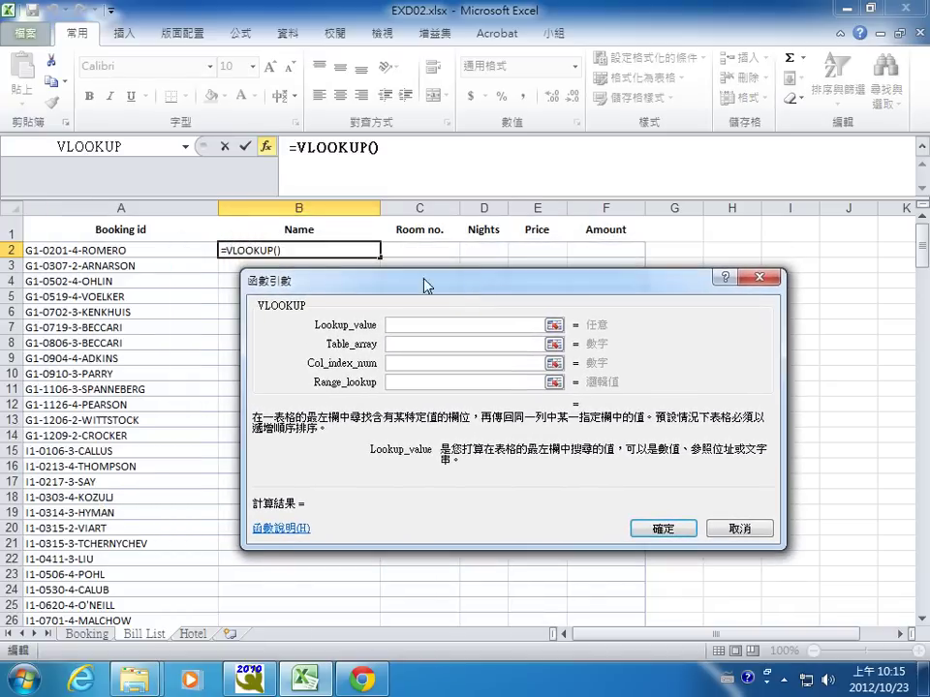
pyautogui.click(124, 249)
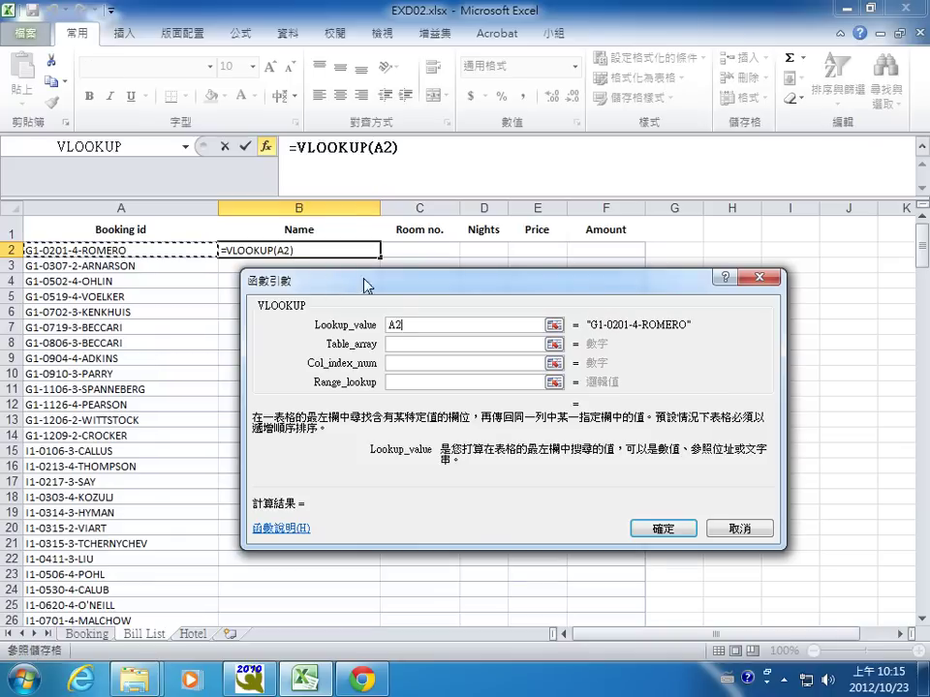
pyautogui.click(440, 343)
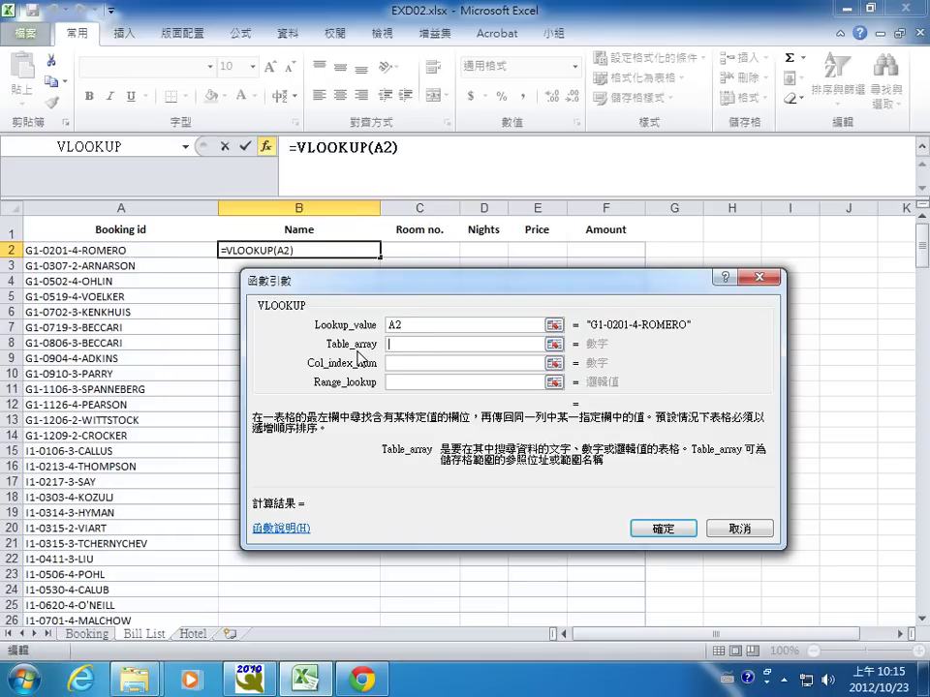
pyautogui.press('F3')
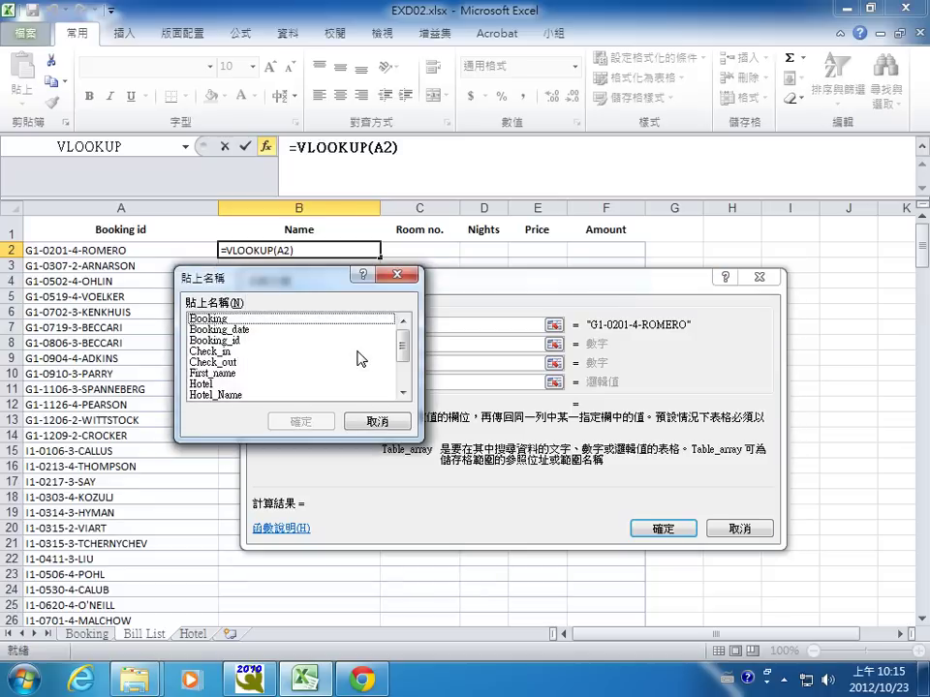
pyautogui.click(255, 319)
pyautogui.click(302, 422)
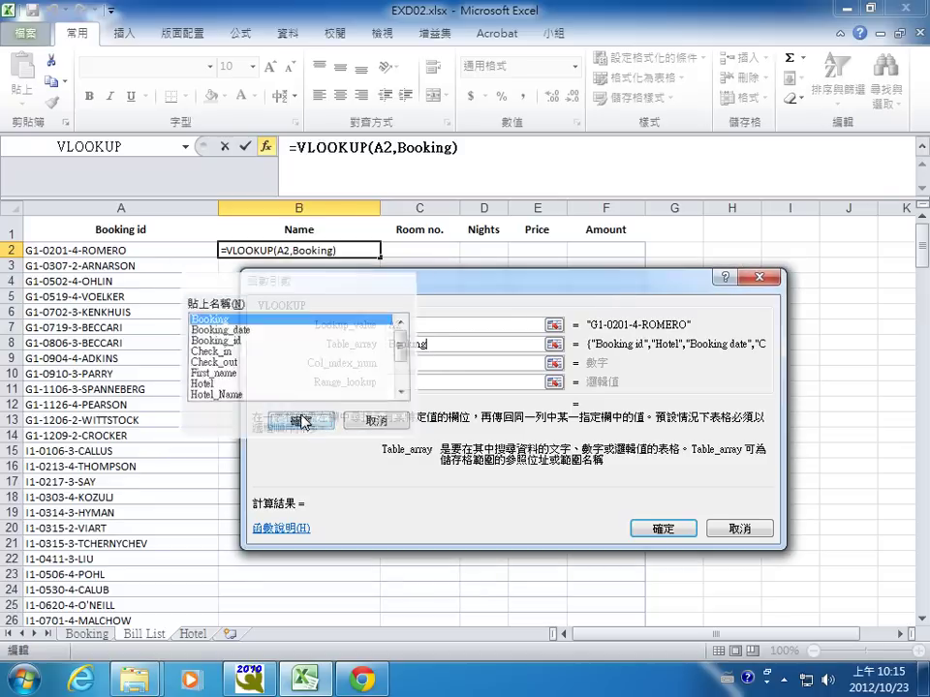
# Step: Set the VLOOKUP's column index number to 8 and its range lookup to 0
pyautogui.click(400, 364)
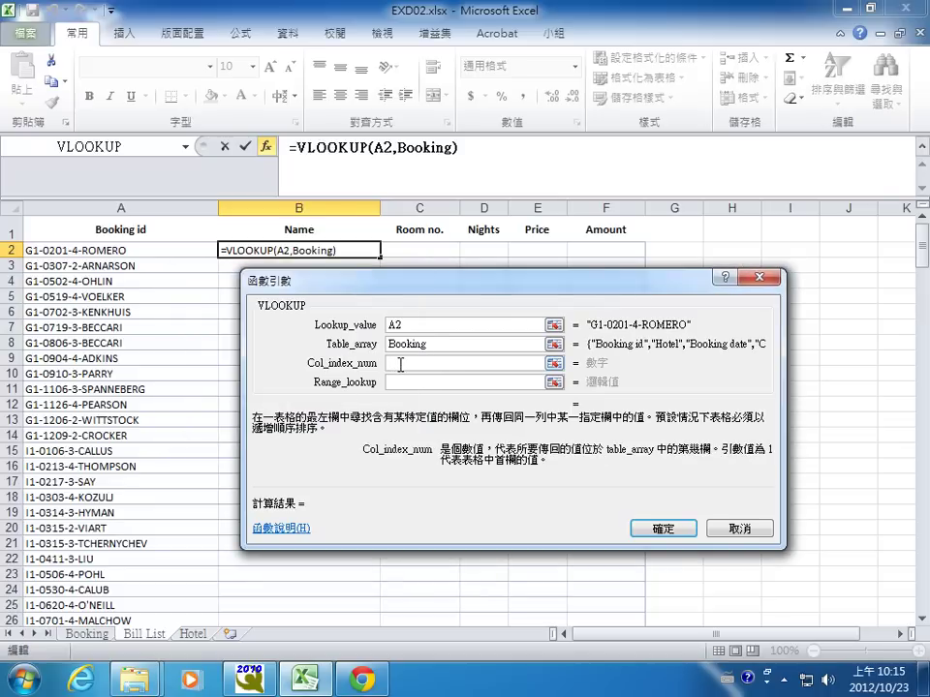
pyautogui.write('8')
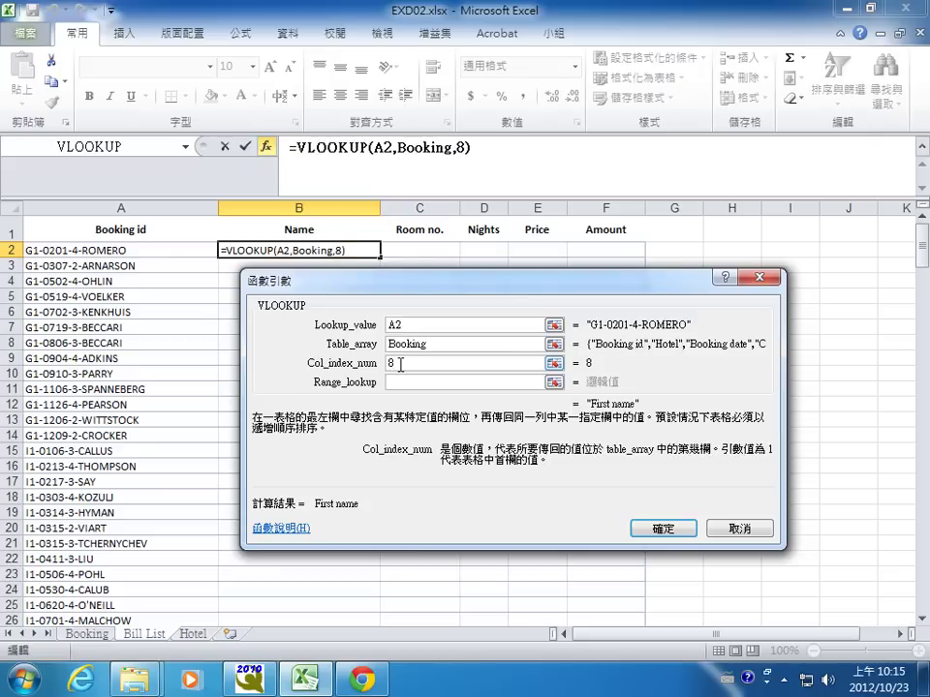
pyautogui.click(405, 383)
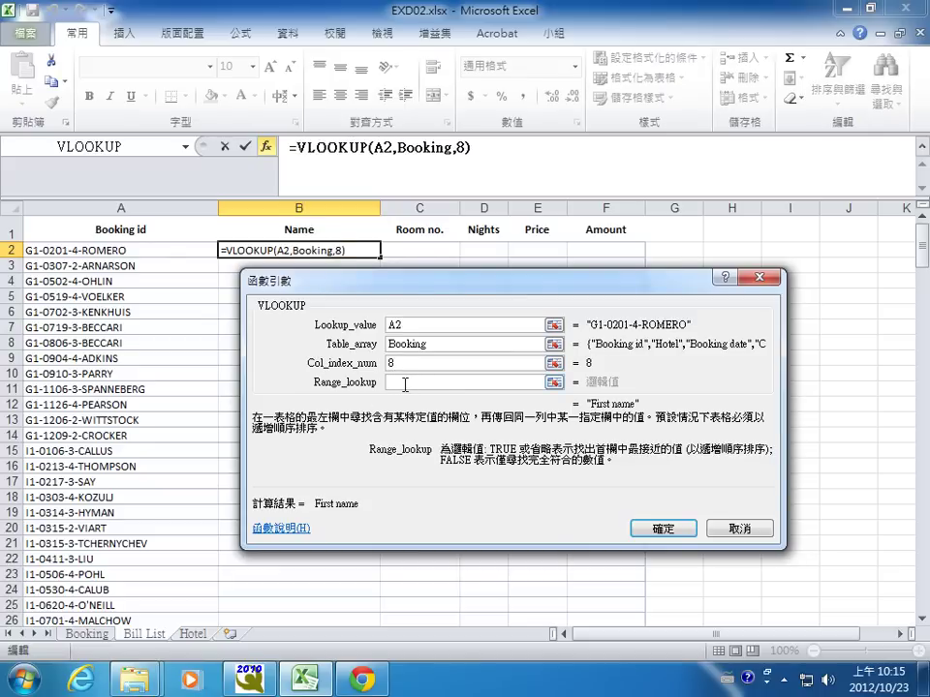
pyautogui.write('0')
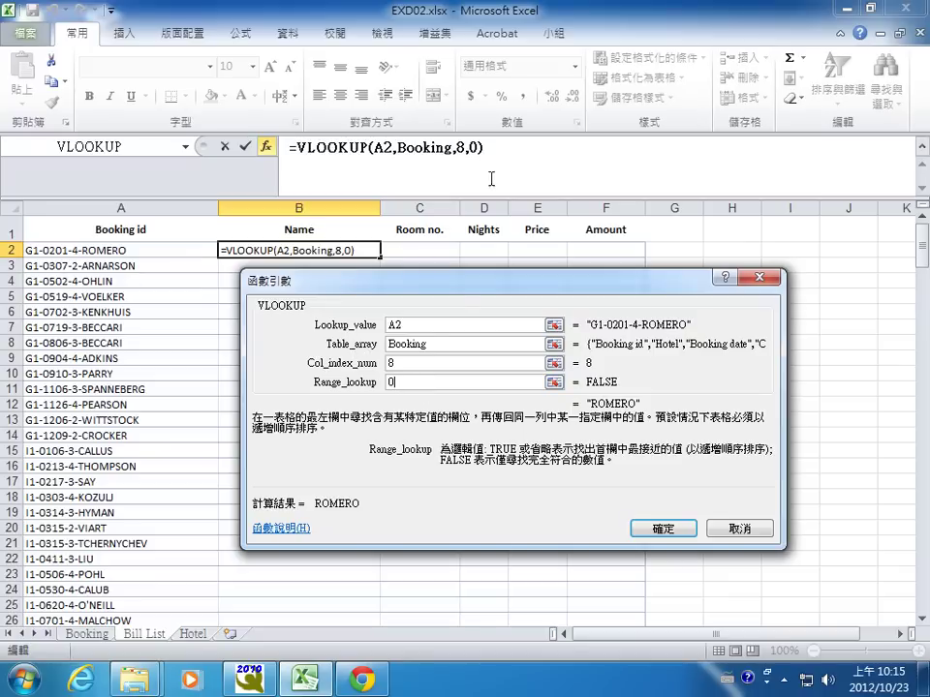
# Step: Append &" "& after the VLOOKUP function in the B2 formula to join a space
pyautogui.click(498, 149)
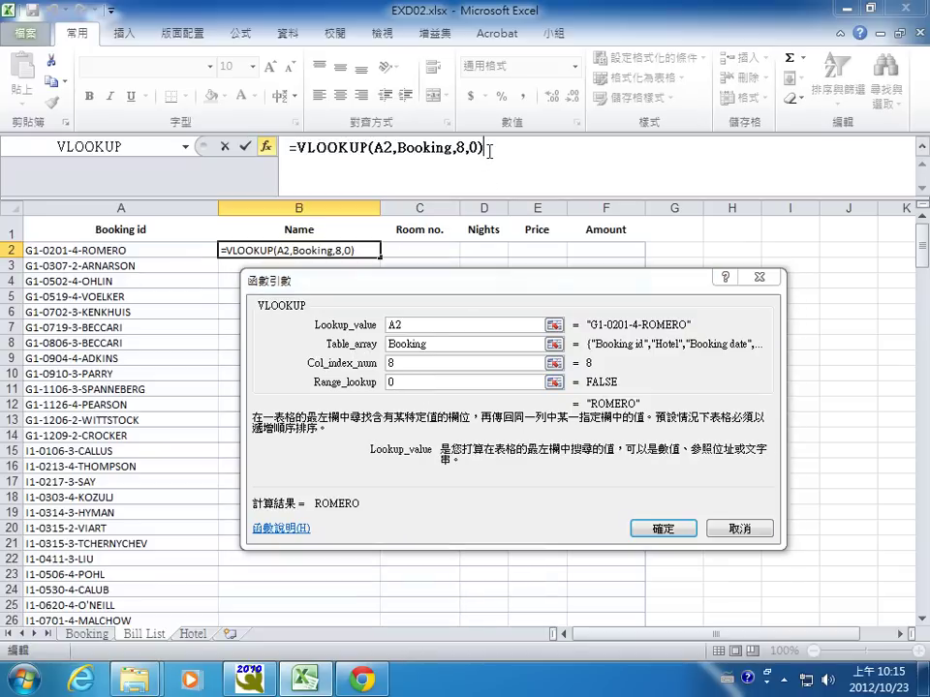
pyautogui.write('&')
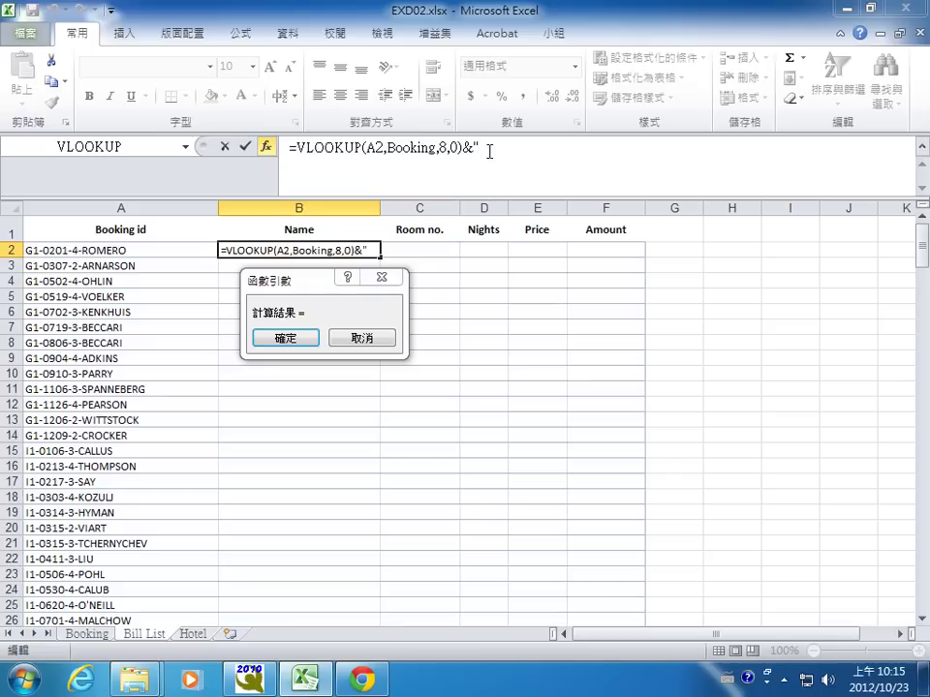
pyautogui.write('" "&')
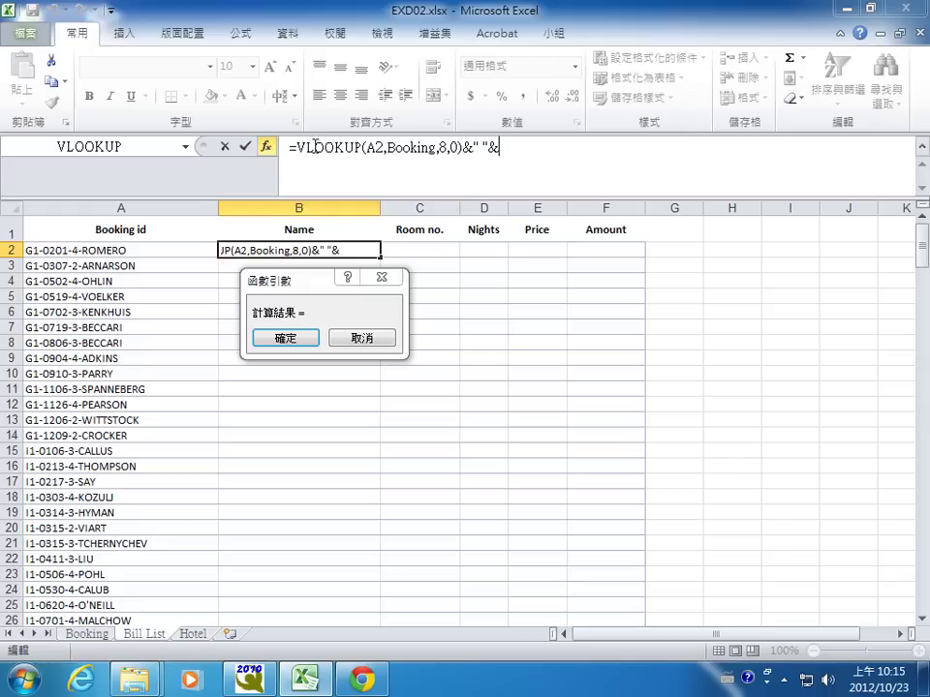
# Step: Copy VLOOKUP(A2,Booking,8,0) within the B2 formula and paste the copy after the joined space
pyautogui.moveTo(297, 147); pyautogui.dragTo(462, 148)
pyautogui.hotkey('ctrl', 'c')
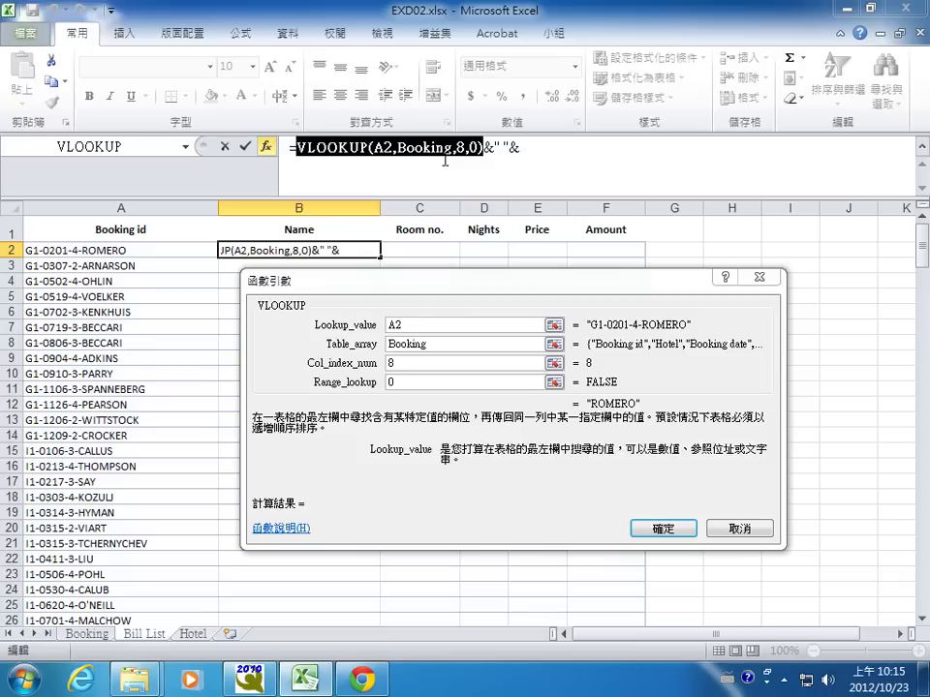
pyautogui.click(572, 152)
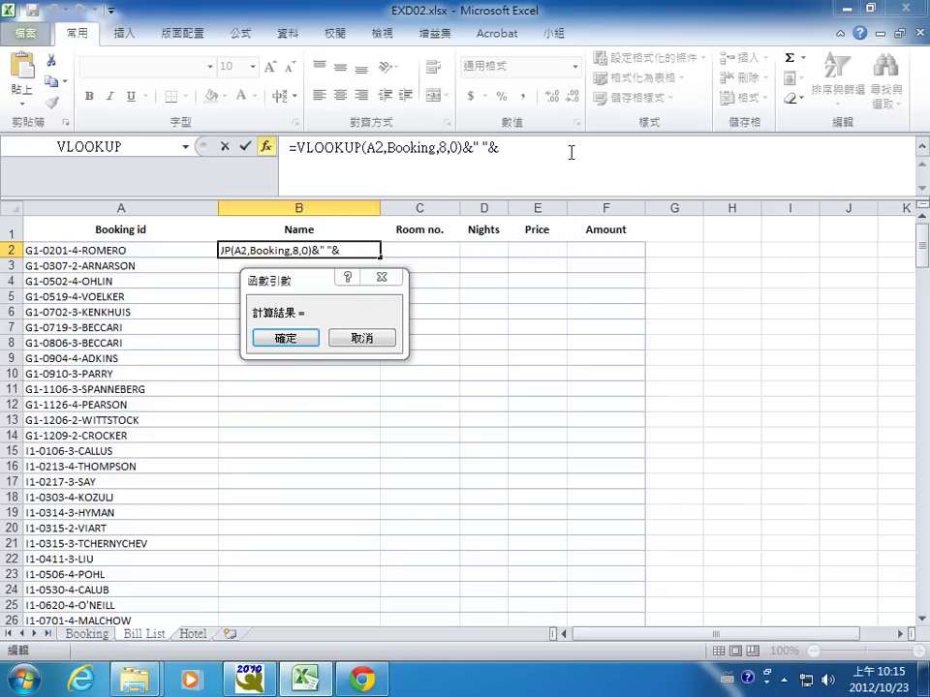
pyautogui.write('&" "&')
pyautogui.hotkey('ctrl', 'v')
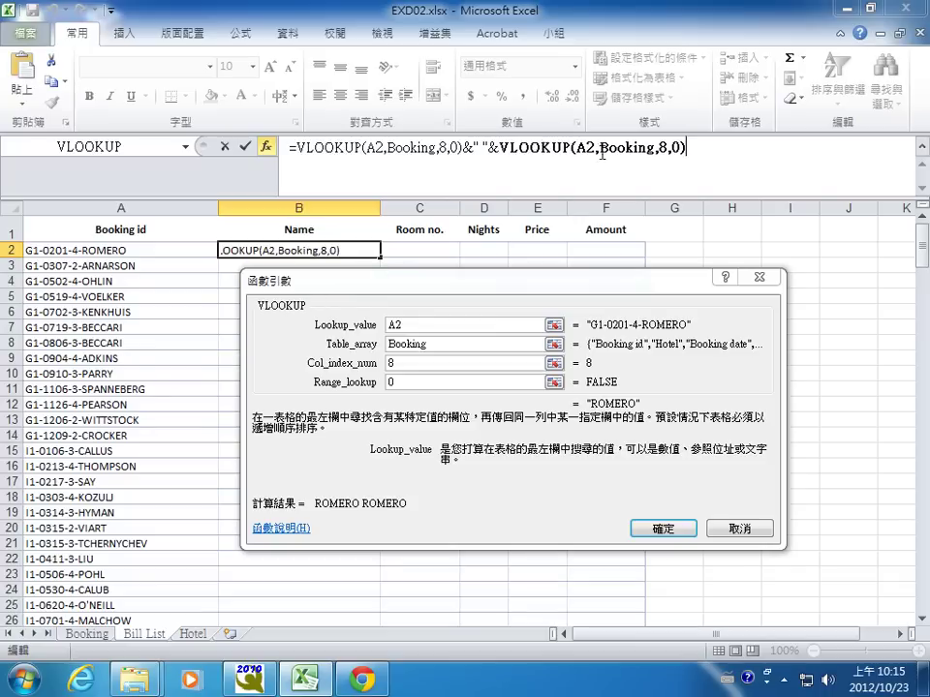
# Step: Change the second VLOOKUP's column index number to 9 and enter the B2 formula
pyautogui.click(662, 165)
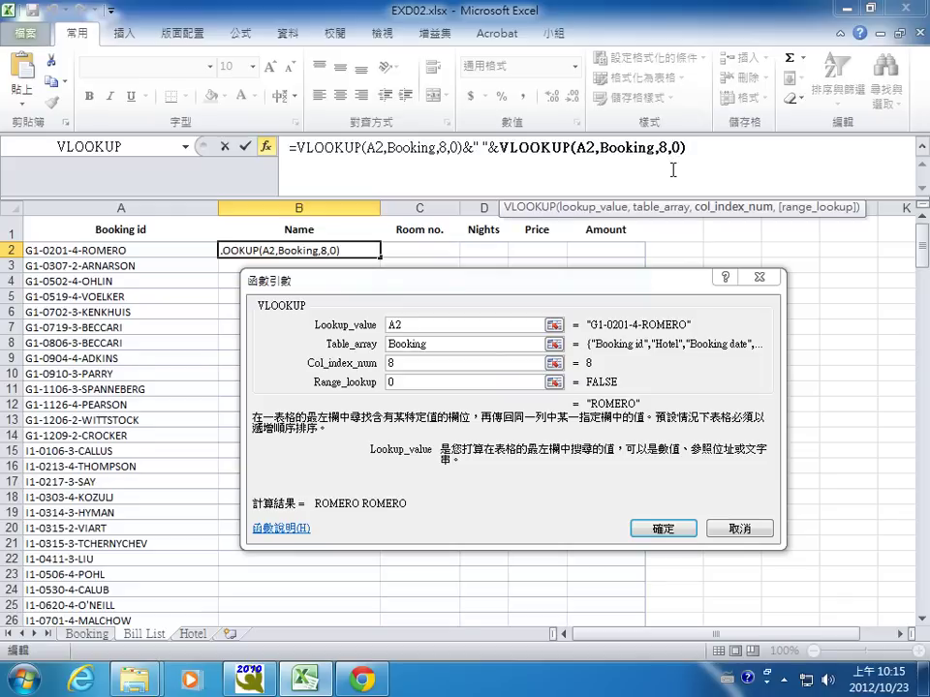
pyautogui.press('Delete')
pyautogui.write('9')
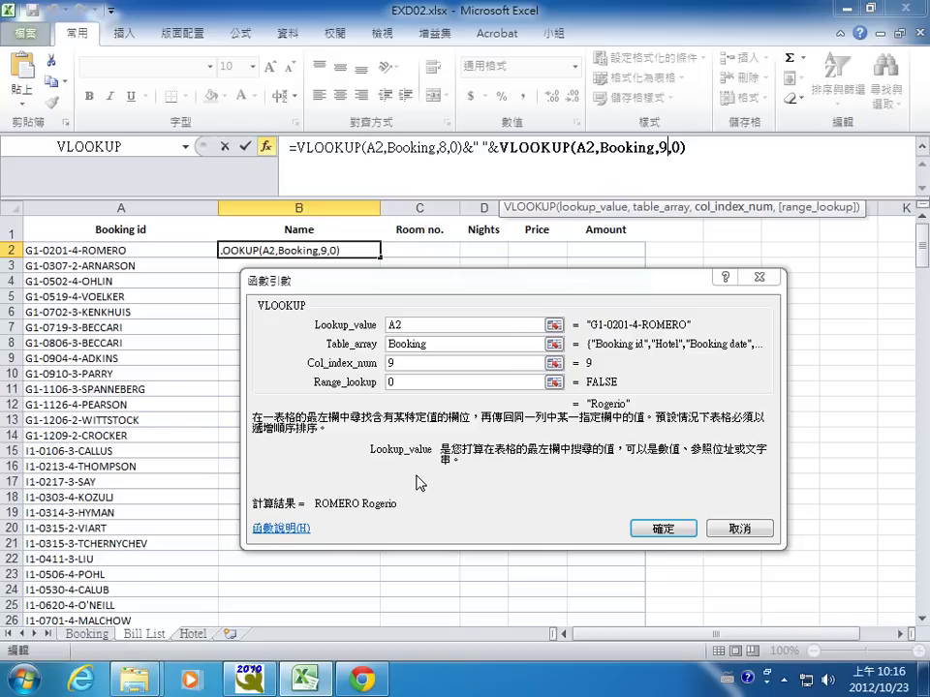
pyautogui.click(647, 530)
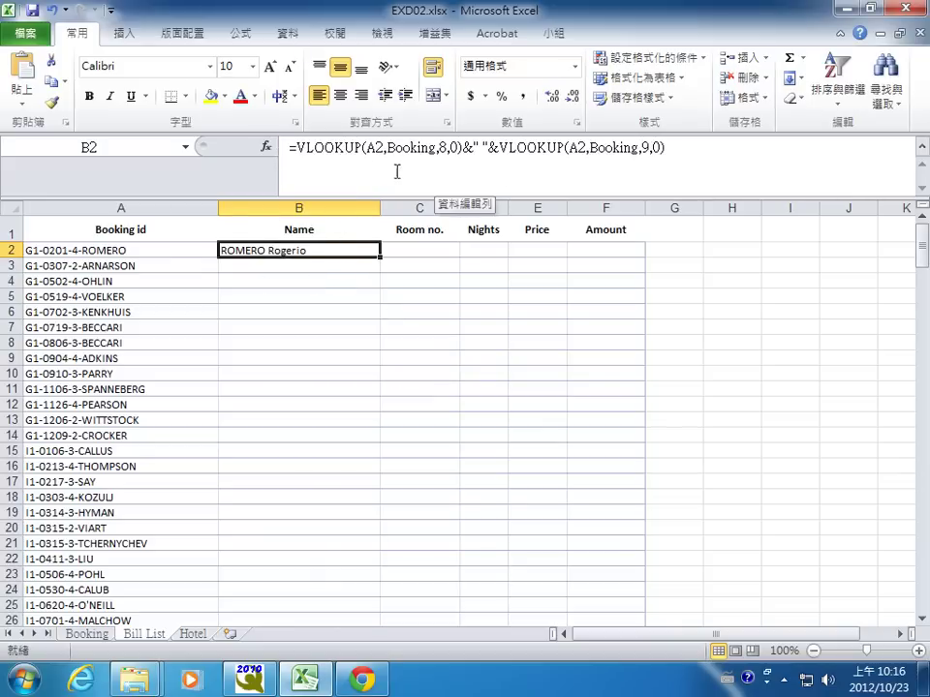
pyautogui.click(87, 634)
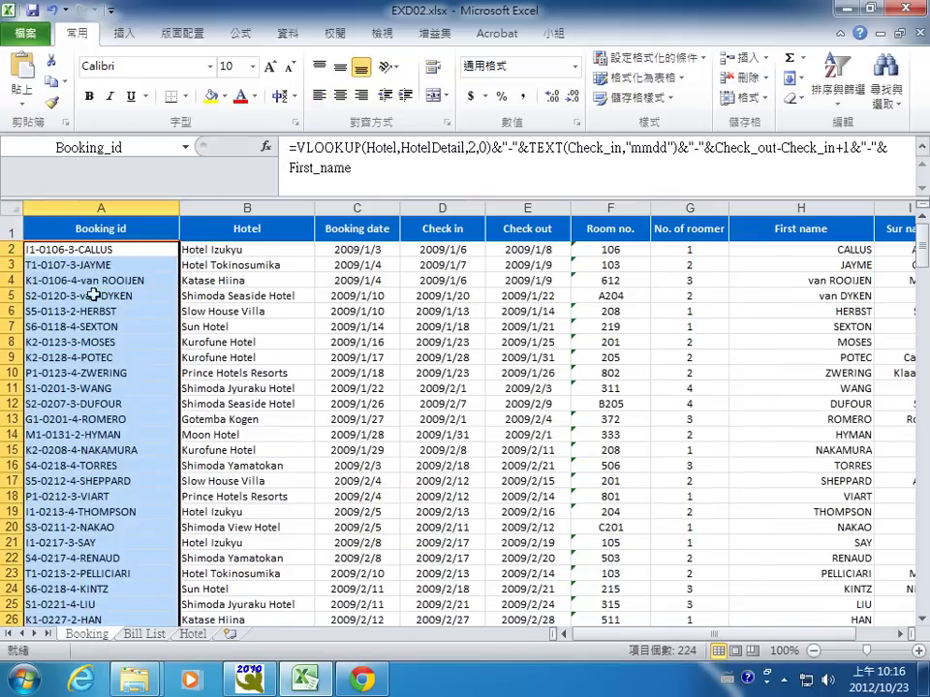
pyautogui.click(144, 635)
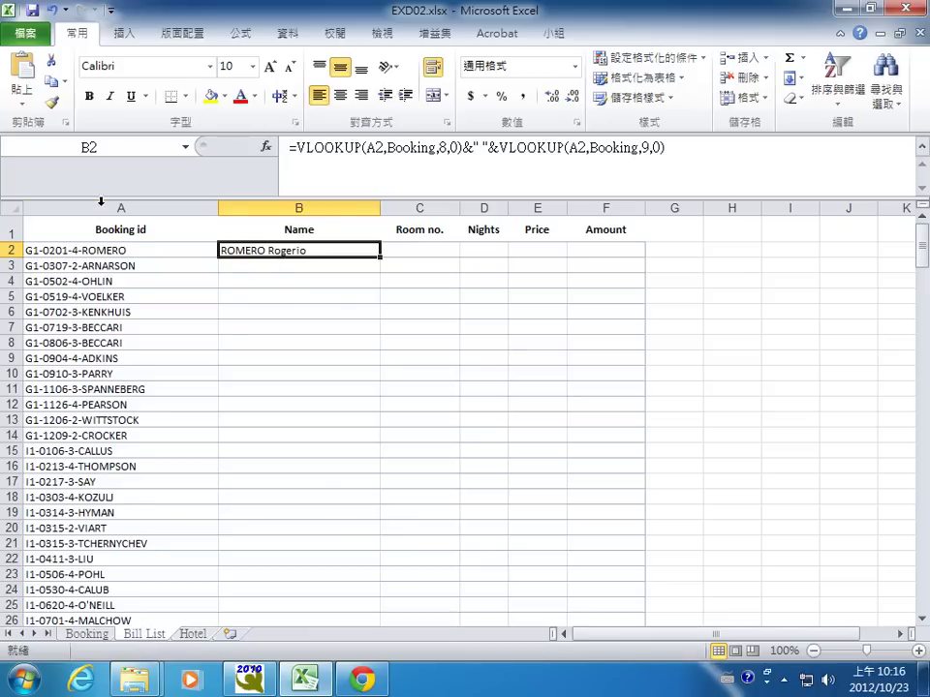
# Step: Check the column order on the Booking sheet, then paste the copied VLOOKUP(A2,Booking,8,0) into Bill List cell C2, preceded by an equals sign
pyautogui.click(87, 634)
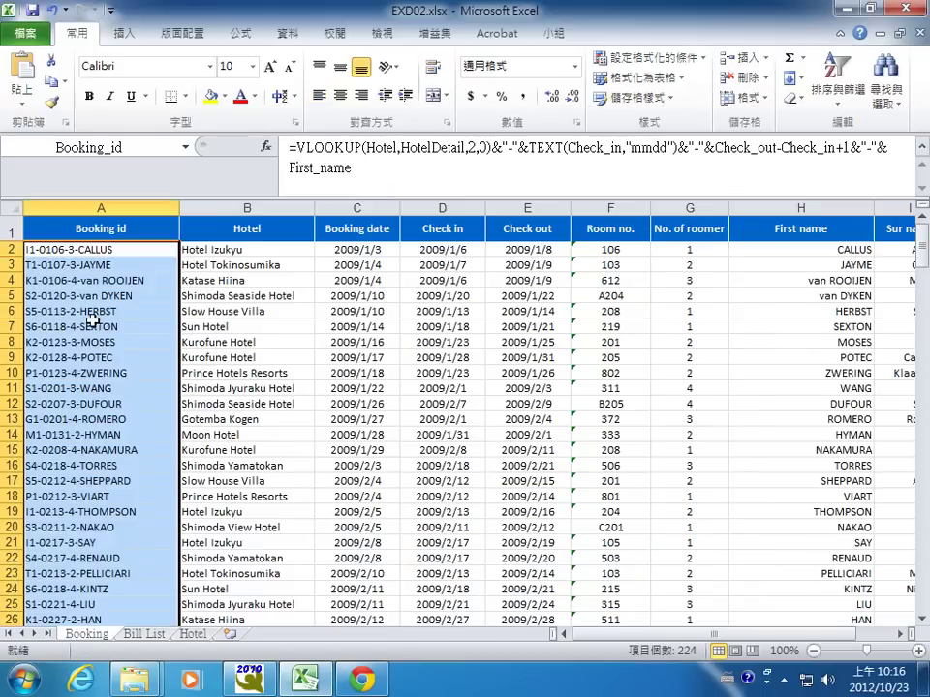
pyautogui.hotkey('ctrl', 'pagedown')
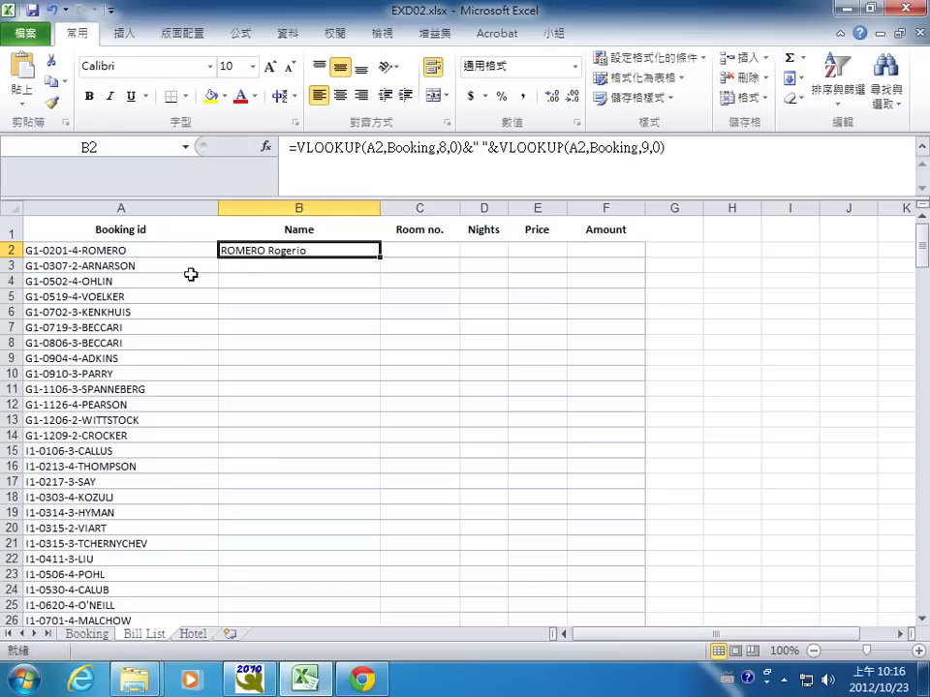
pyautogui.click(403, 251)
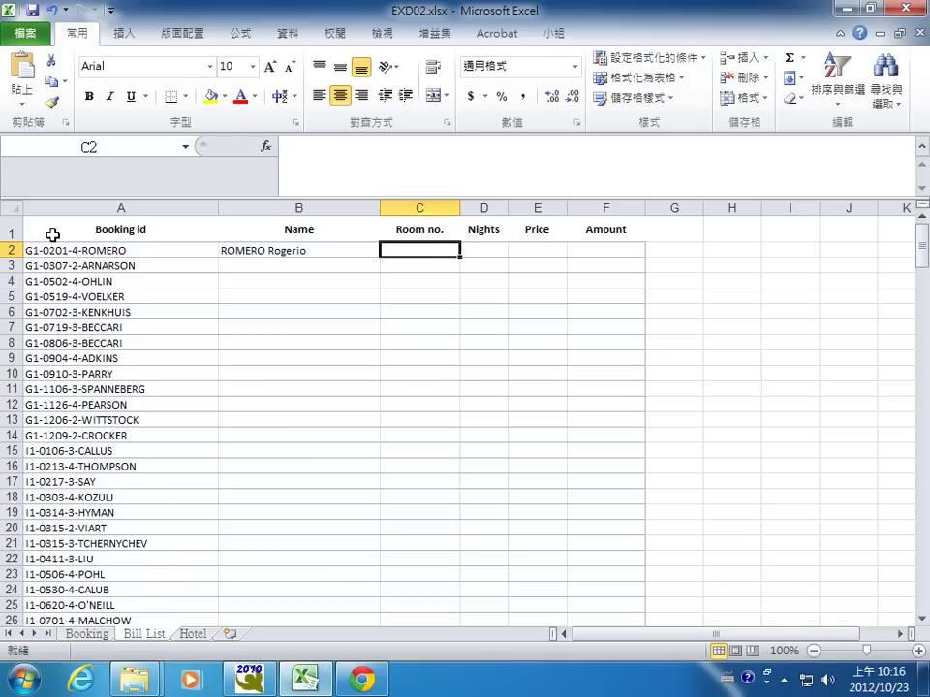
pyautogui.click(88, 633)
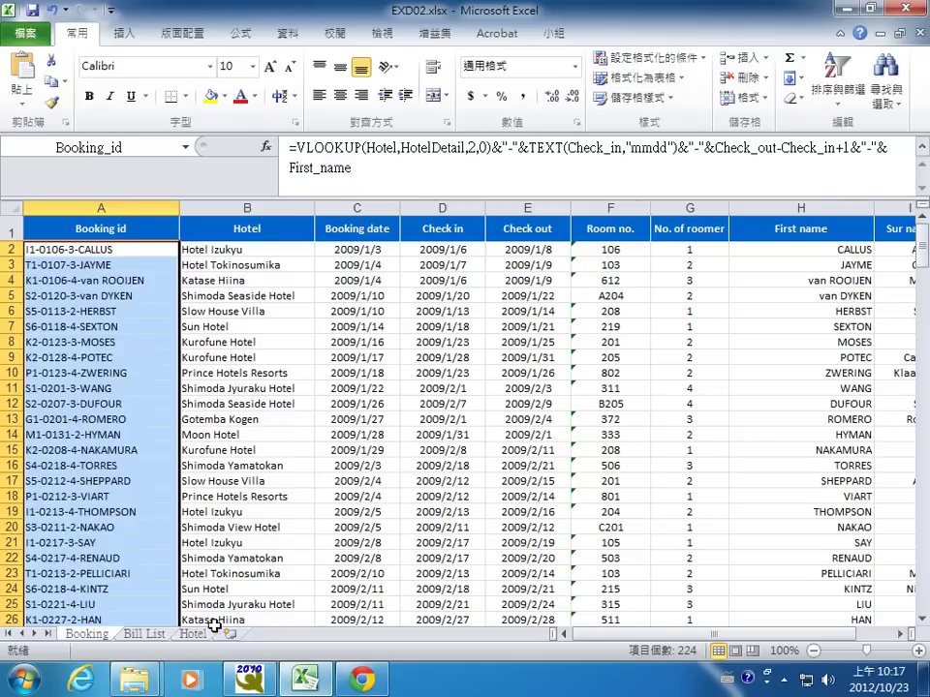
pyautogui.click(145, 634)
pyautogui.click(333, 150)
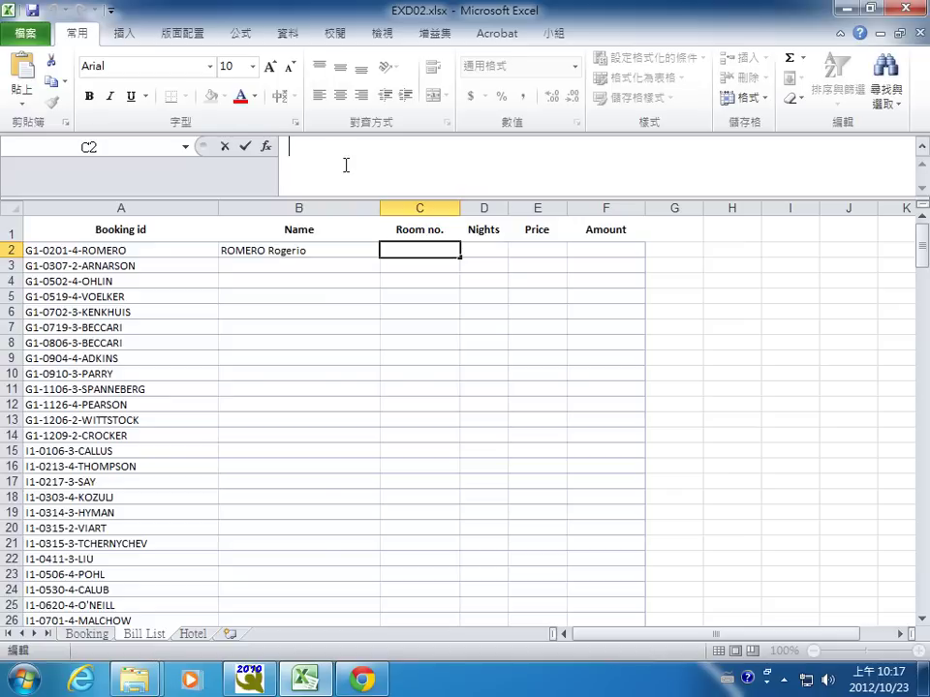
pyautogui.hotkey('ctrl', 'v')
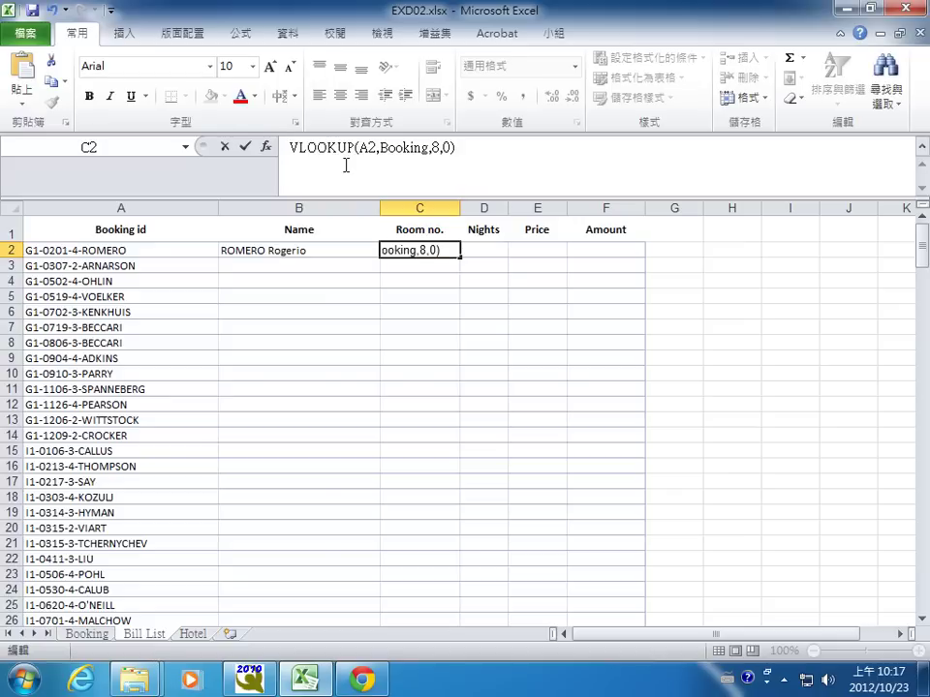
pyautogui.click(293, 147)
pyautogui.write('=')
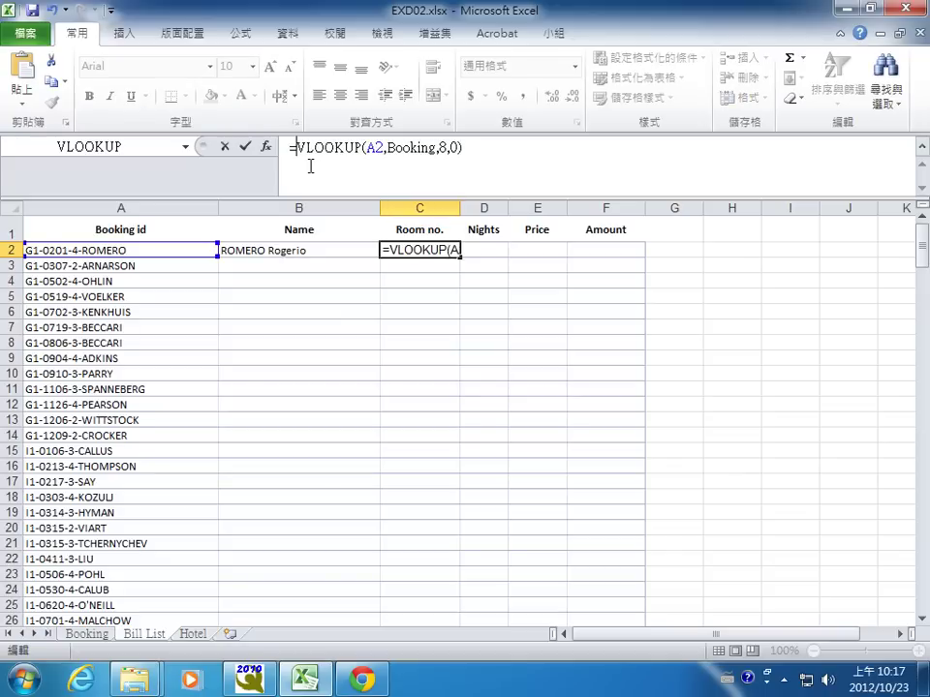
# Step: Change the column index number in the C2 formula to 6 and enter the Room no. lookup
pyautogui.doubleClick(441, 148)
pyautogui.write('3')
pyautogui.press('BackSpace')
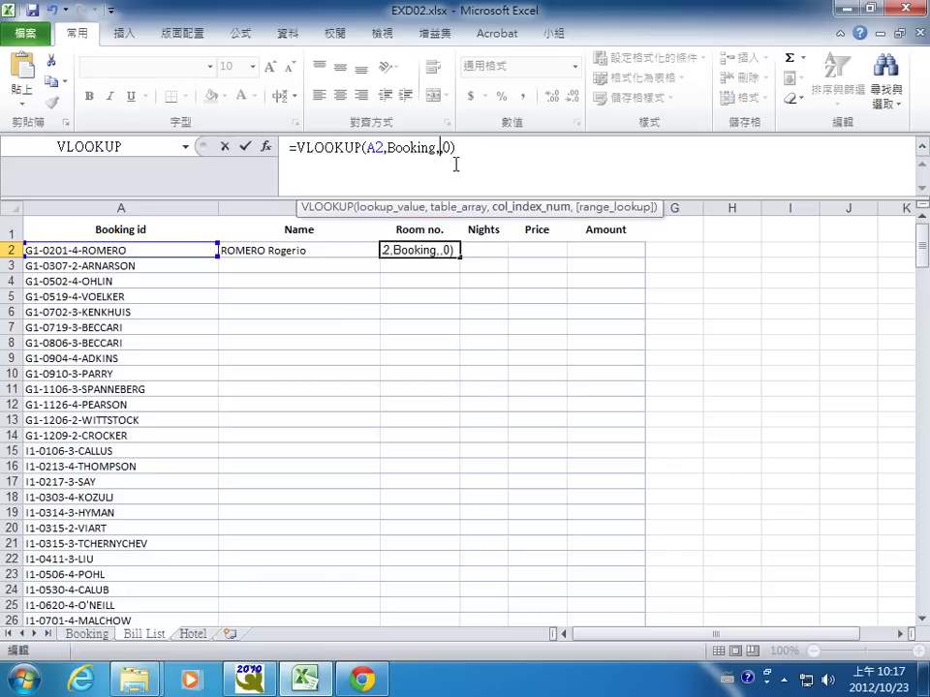
pyautogui.write('6')
pyautogui.press('Return')
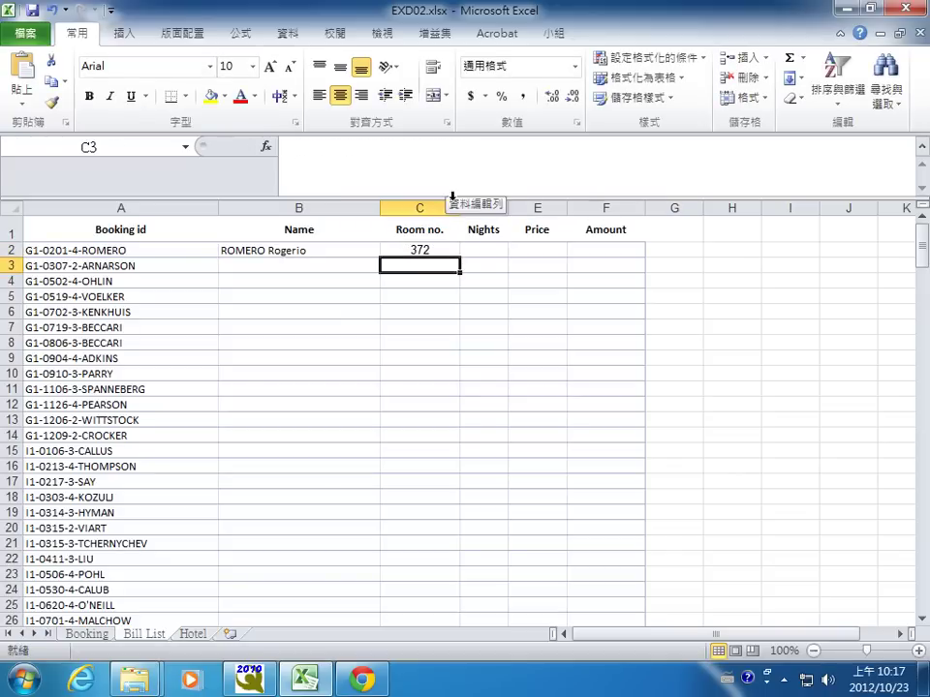
pyautogui.click(426, 250)
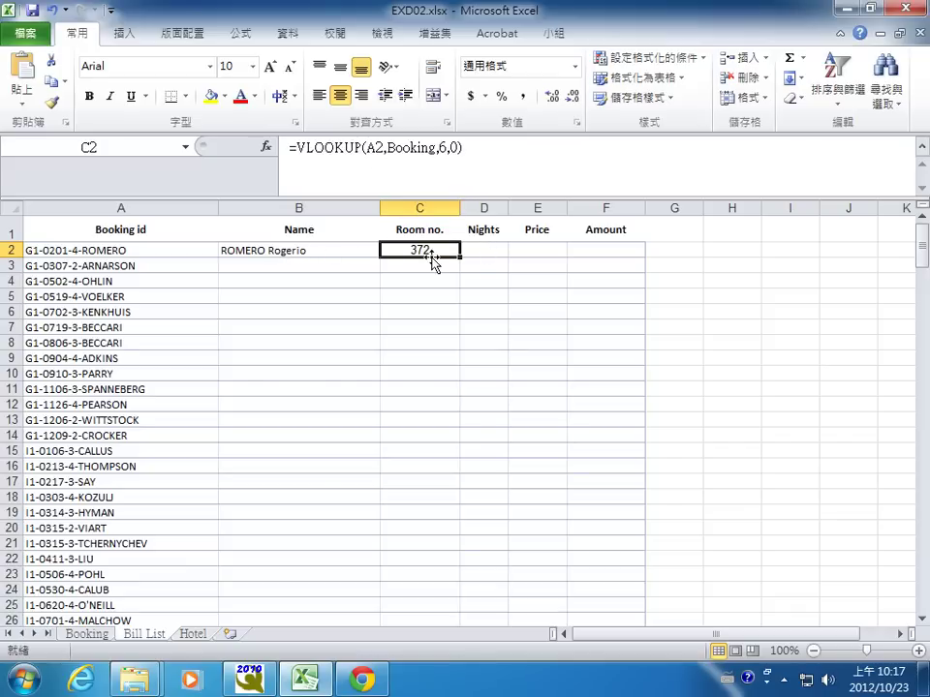
# Step: Begin the Nights formula in D2 with the copied VLOOKUP on A2 and Booking, setting its column index number to 5
pyautogui.click(476, 250)
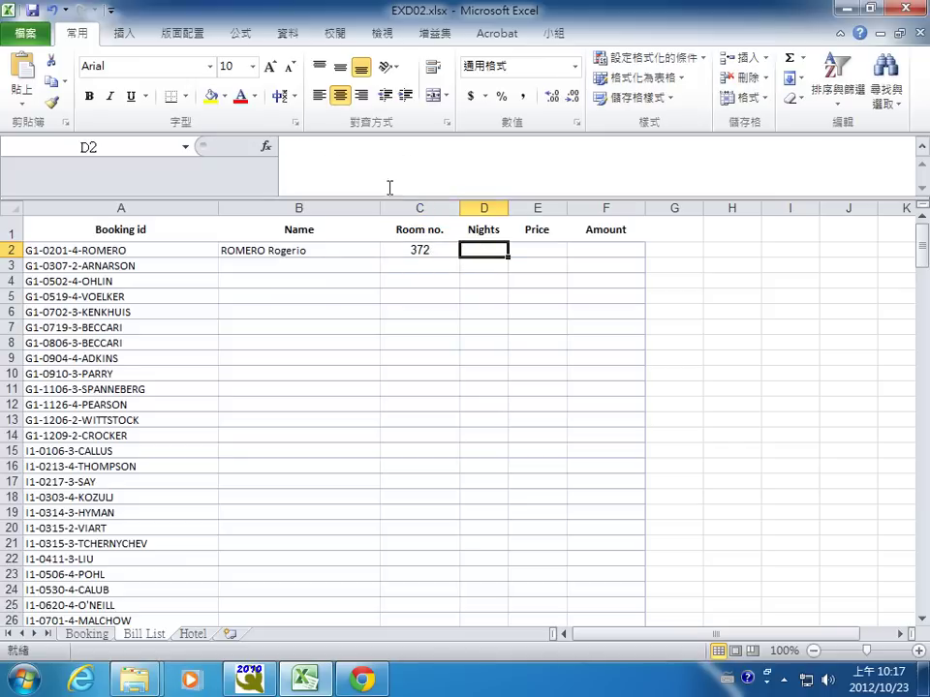
pyautogui.click(359, 158)
pyautogui.write('=')
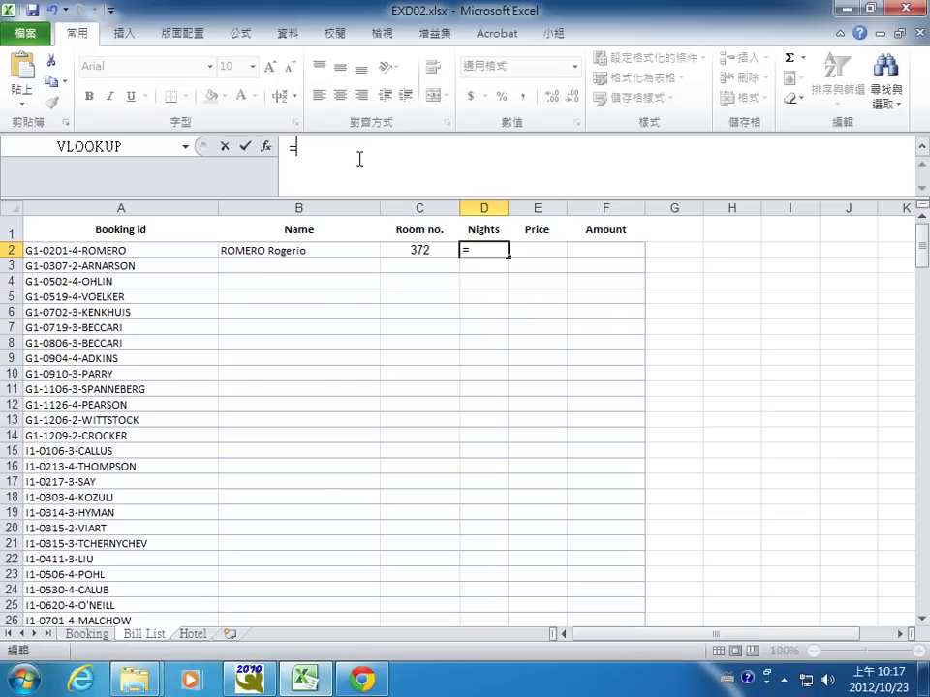
pyautogui.write('VLOOKUP(A2,Booking,8,0)')
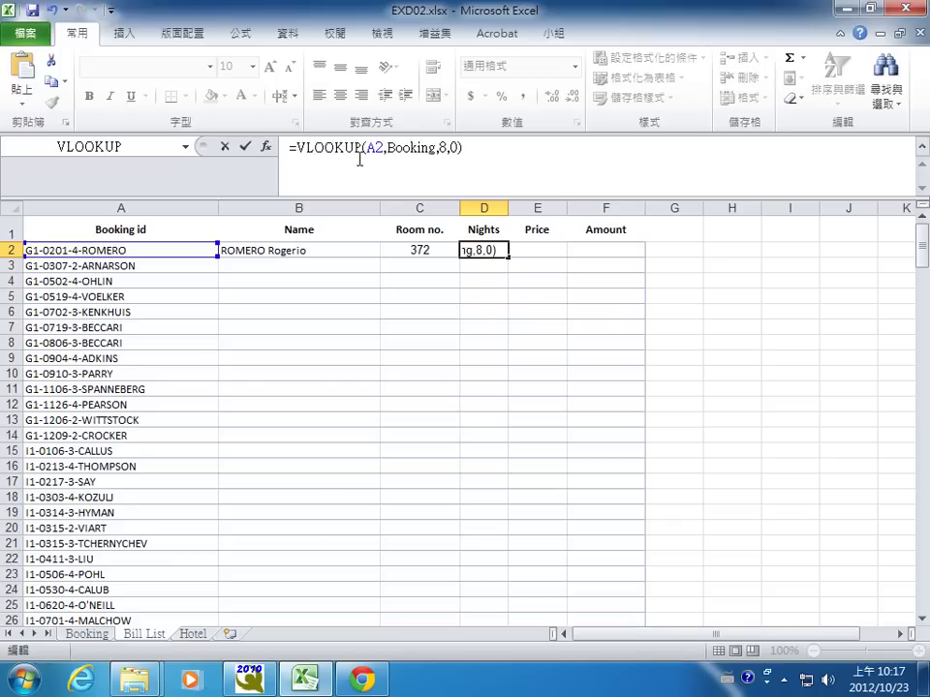
pyautogui.click(456, 160)
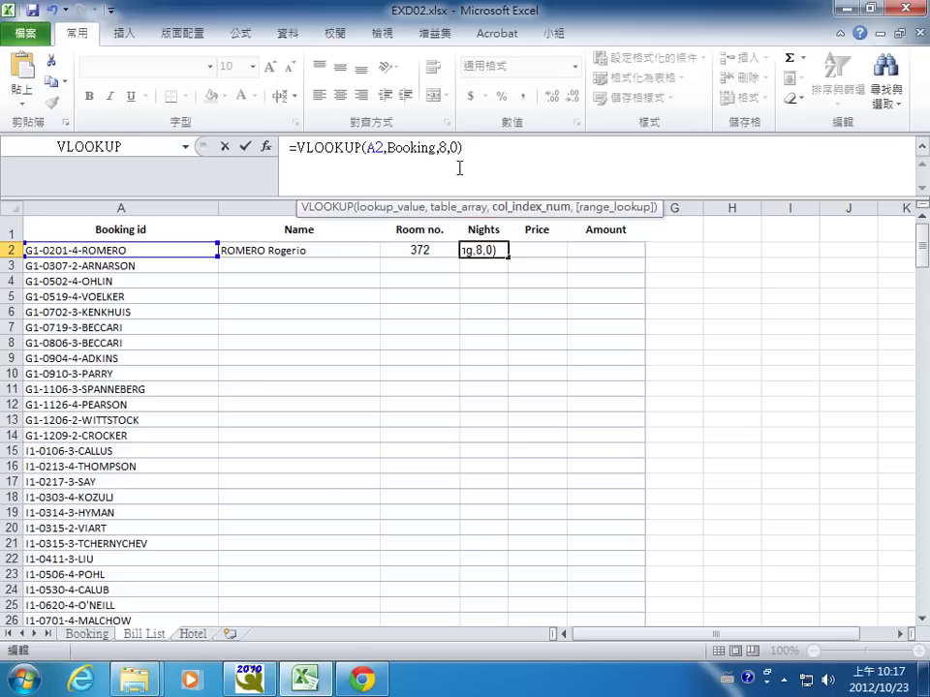
pyautogui.press('BackSpace')
pyautogui.write('5')
# Step: Subtract VLOOKUP(A2,Booking,4,0) from the first lookup in D2 and enter the Nights formula
pyautogui.click(509, 146)
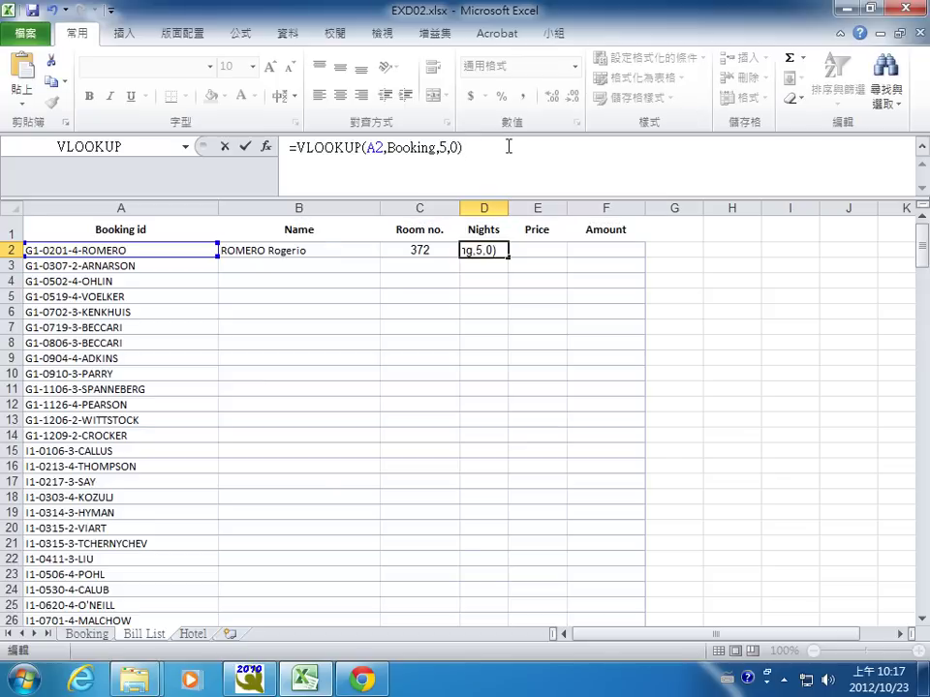
pyautogui.write('-VLOOKUP(A2,Booking,8,0)')
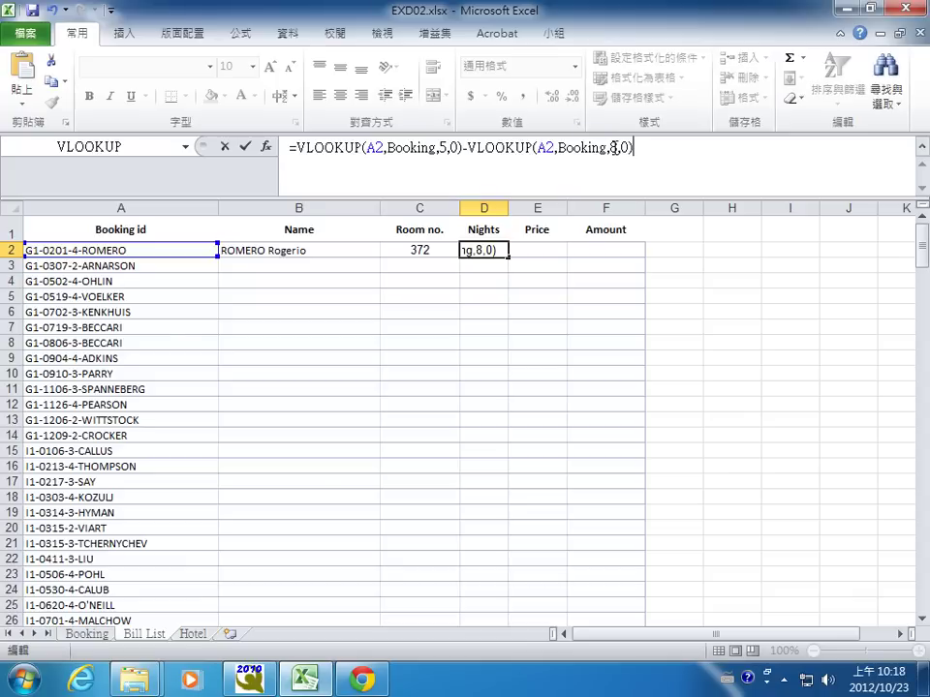
pyautogui.click(611, 146)
pyautogui.press('Delete')
pyautogui.write('4')
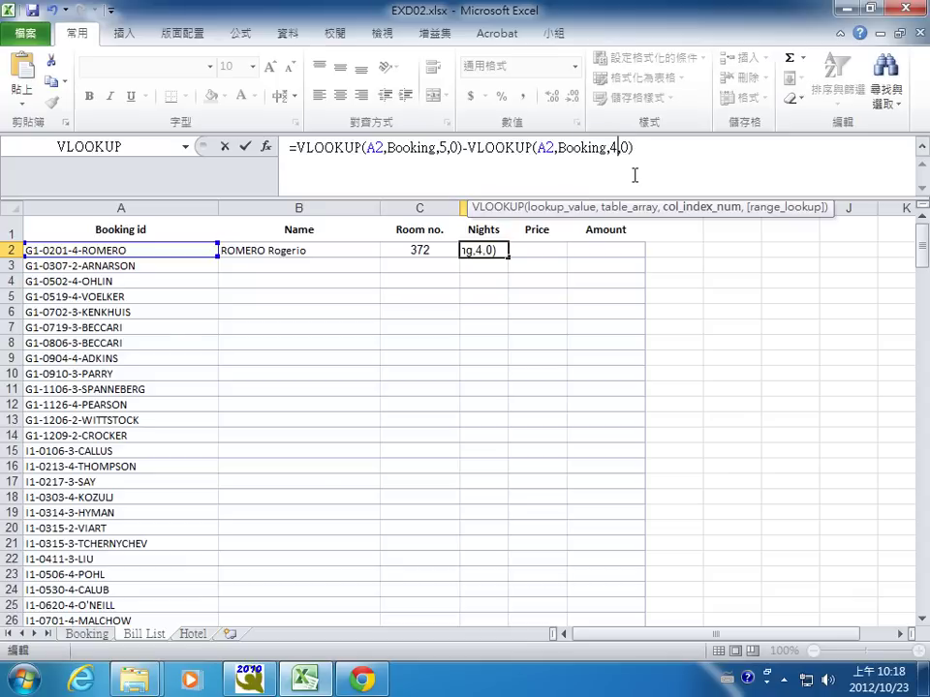
pyautogui.press('Return')
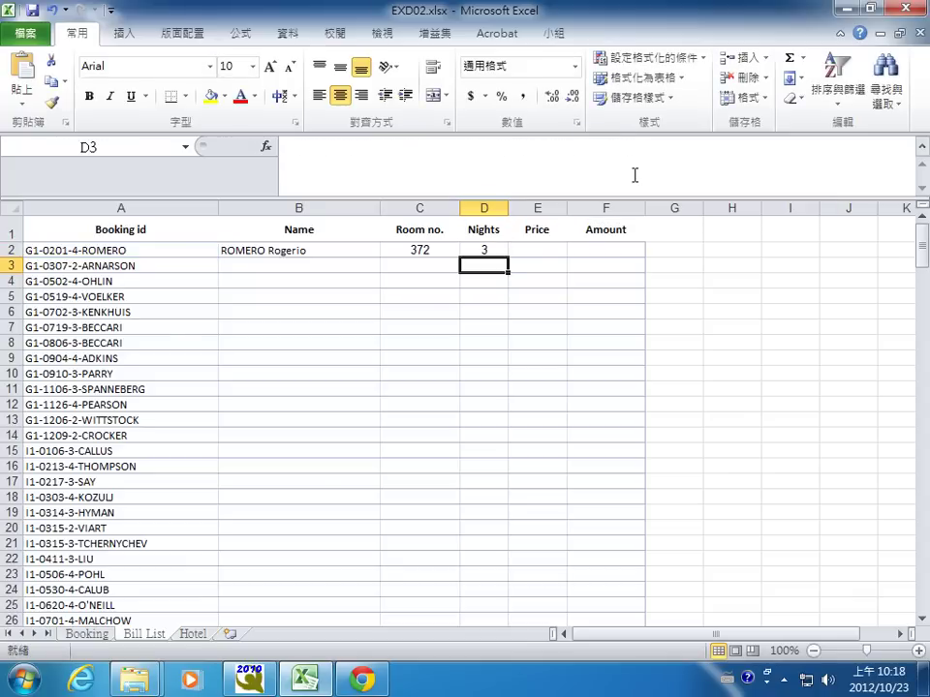
# Step: Insert the LEFT function in Price cell E2 with A2 as the text and 2 as the number of characters
pyautogui.click(540, 251)
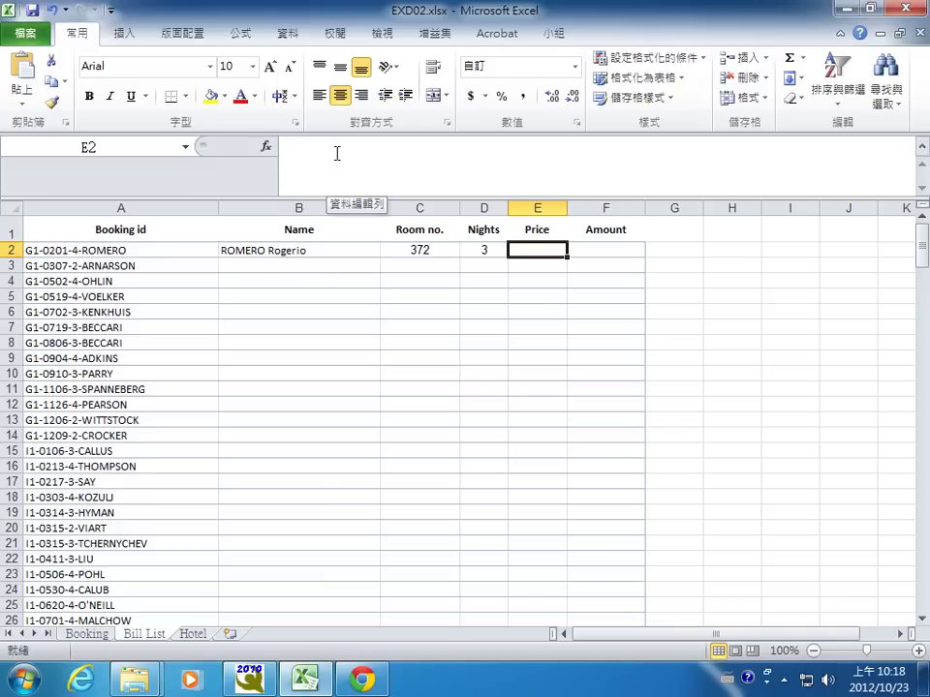
pyautogui.click(265, 146)
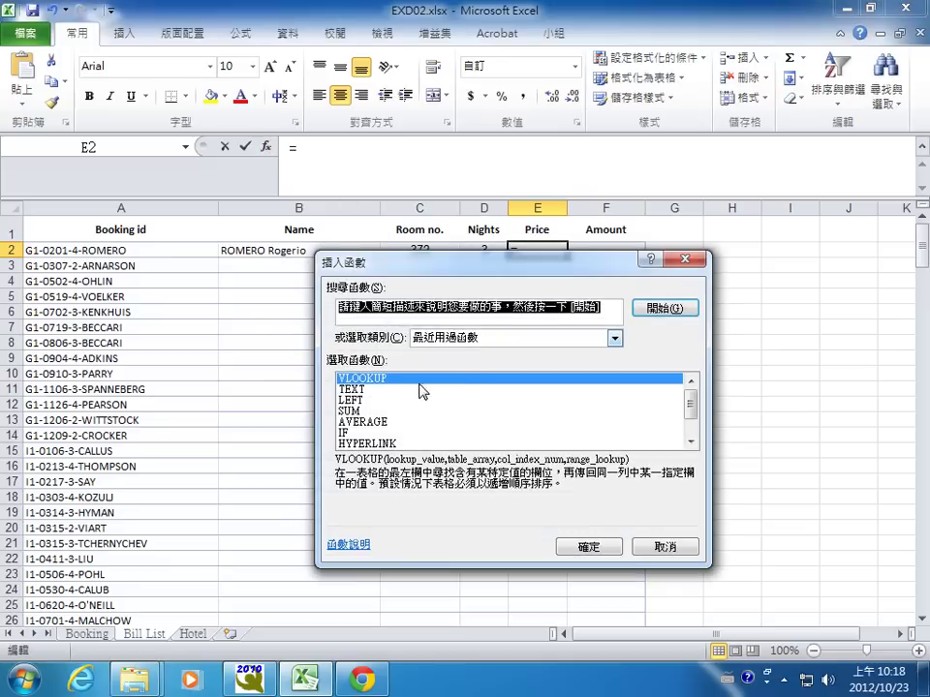
pyautogui.click(419, 399)
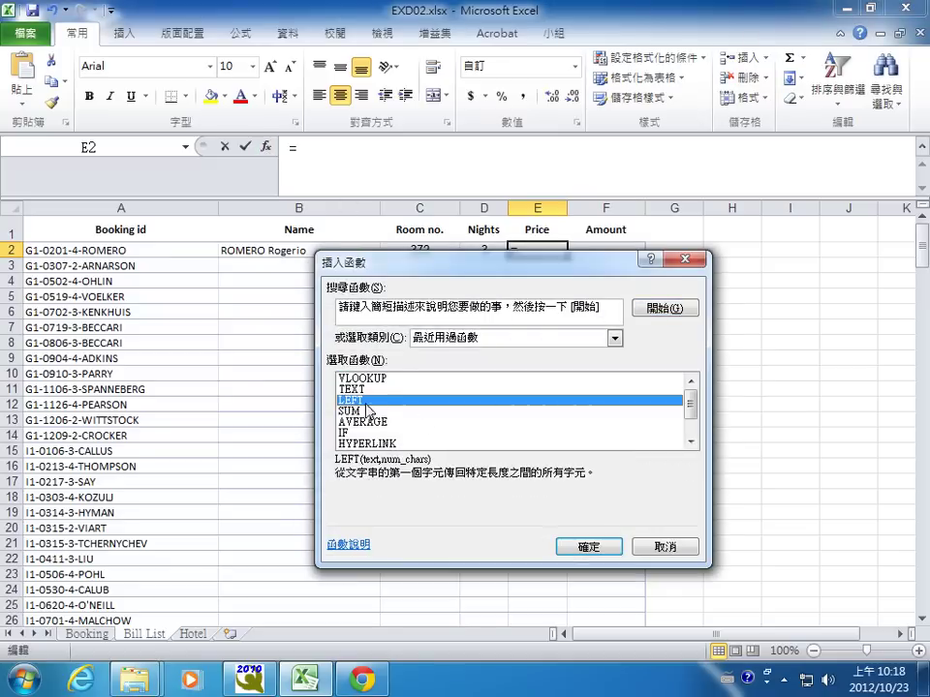
pyautogui.click(589, 548)
pyautogui.click(88, 252)
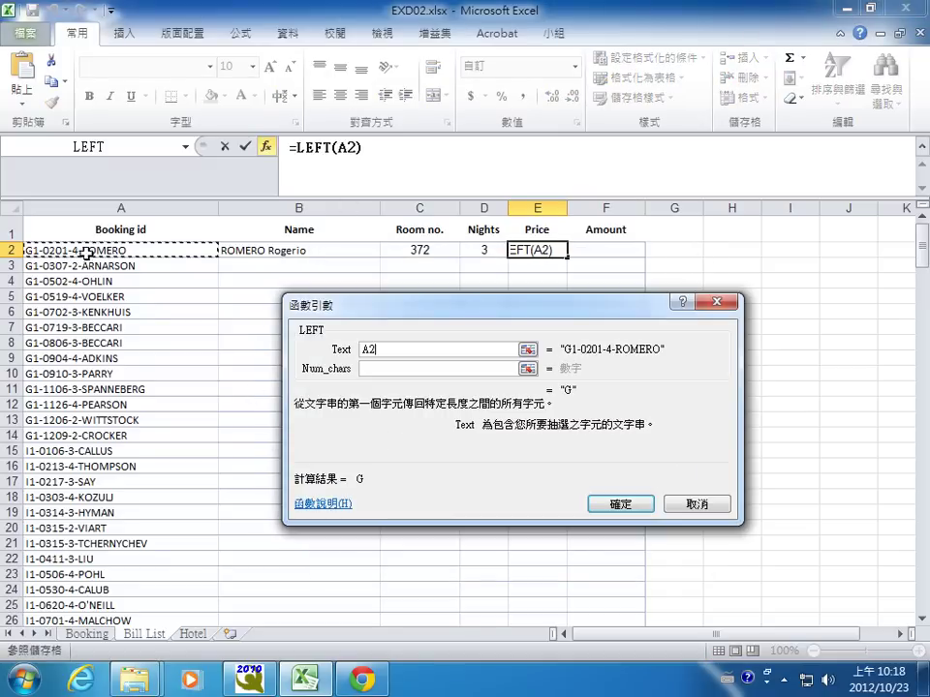
pyautogui.click(379, 368)
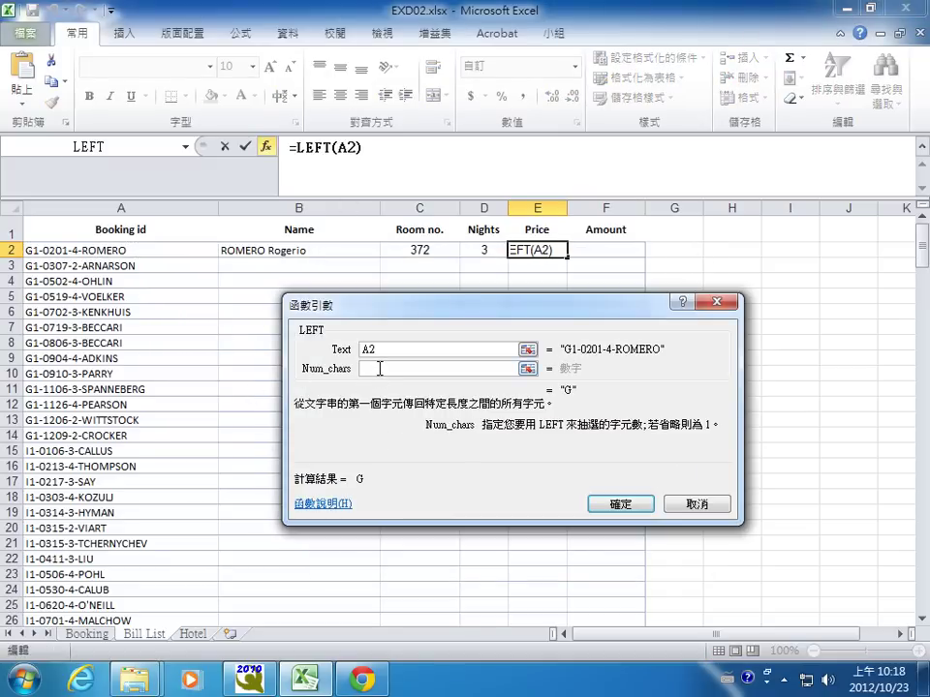
pyautogui.write('2')
# Step: Append &"-"&C2 after the LEFT function in the E2 formula to join a hyphen and the room number
pyautogui.click(414, 155)
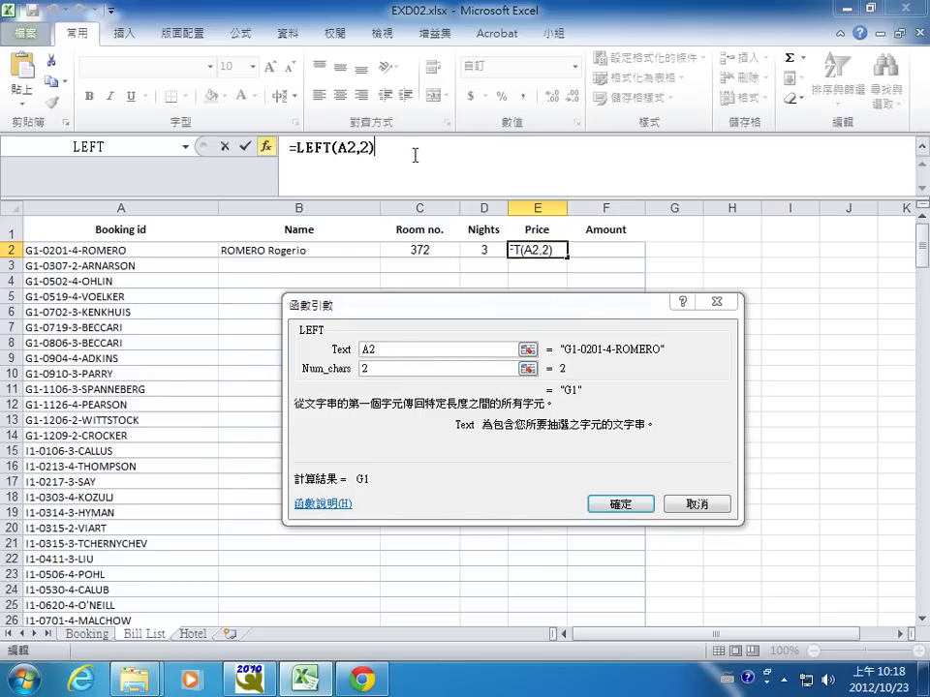
pyautogui.write('&')
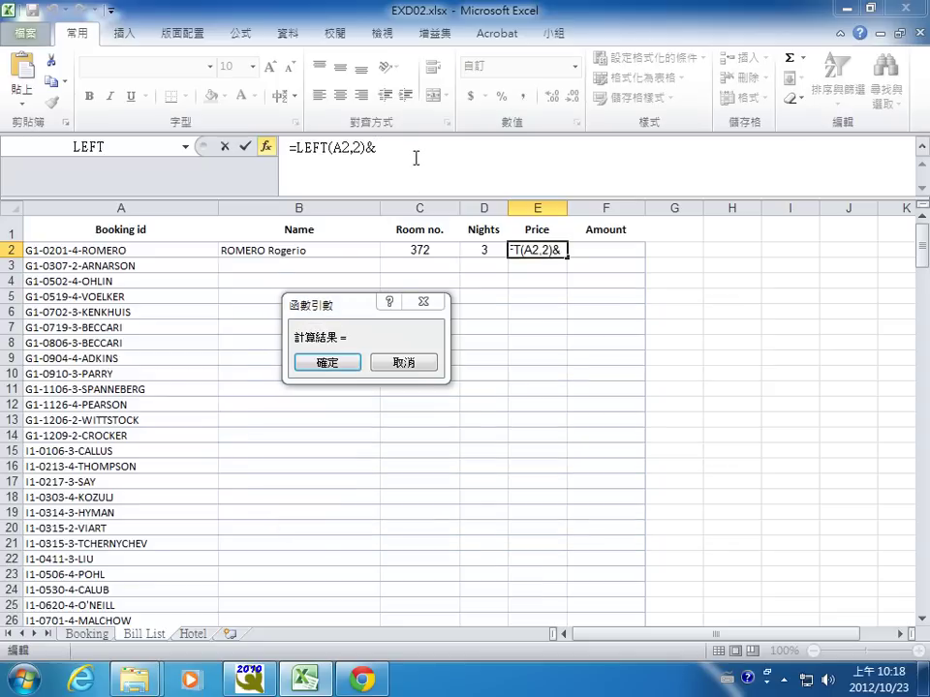
pyautogui.write('"-"')
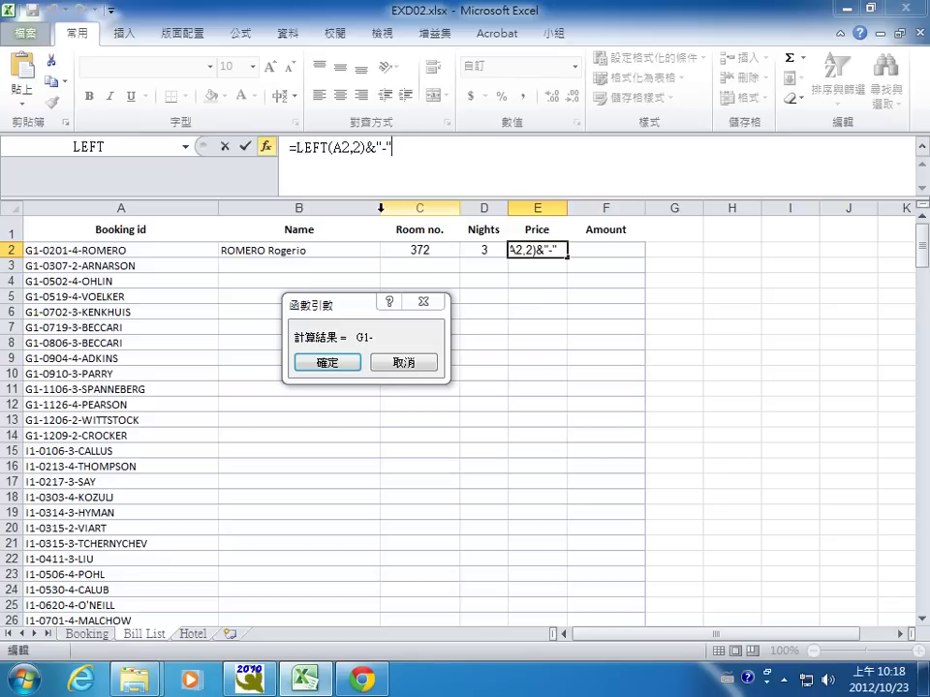
pyautogui.write('&')
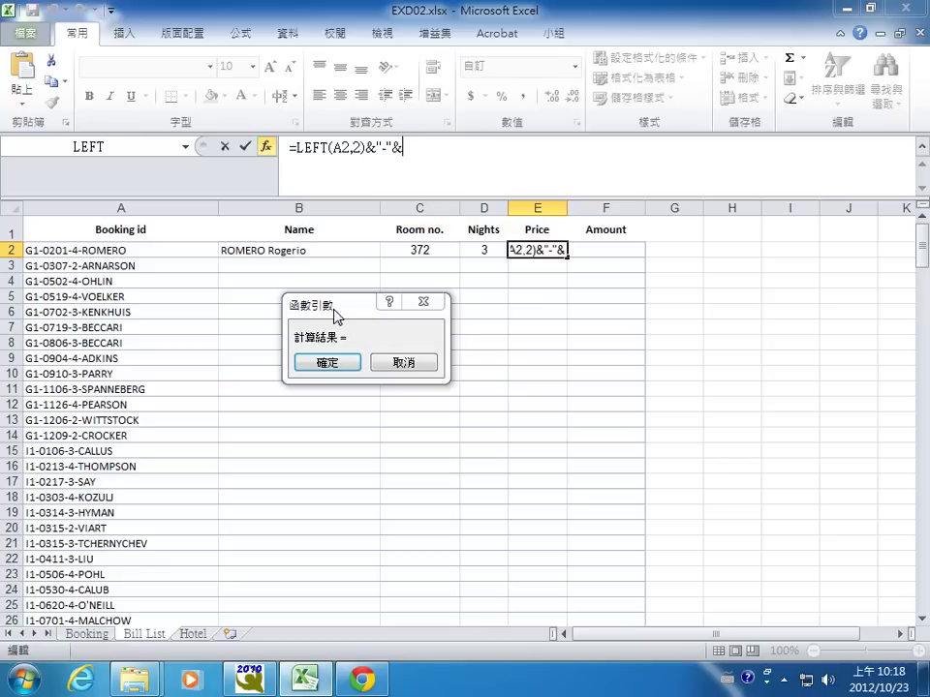
pyautogui.click(410, 249)
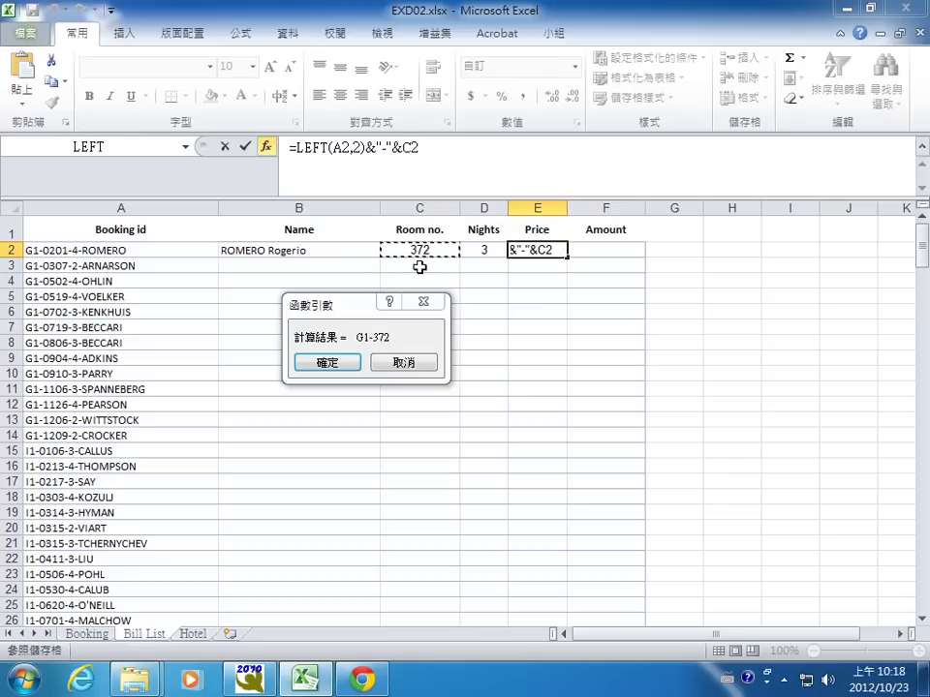
# Step: Wrap the E2 expression in a VLOOKUP function so that LEFT(A2,2)&"-"&C2 serves as its lookup value
pyautogui.click(295, 153)
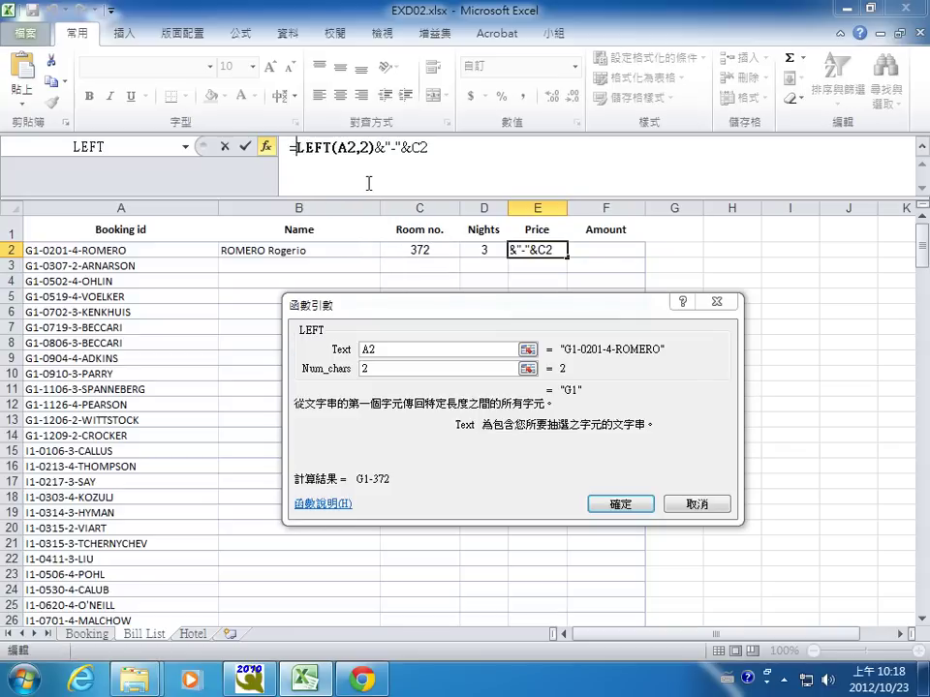
pyautogui.write('vloo')
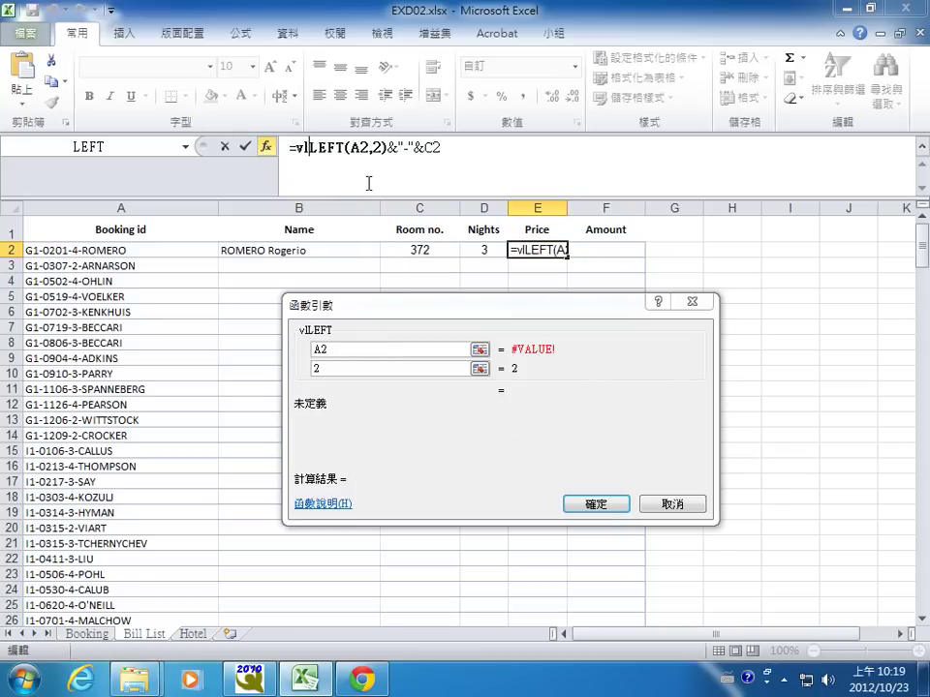
pyautogui.write('kup')
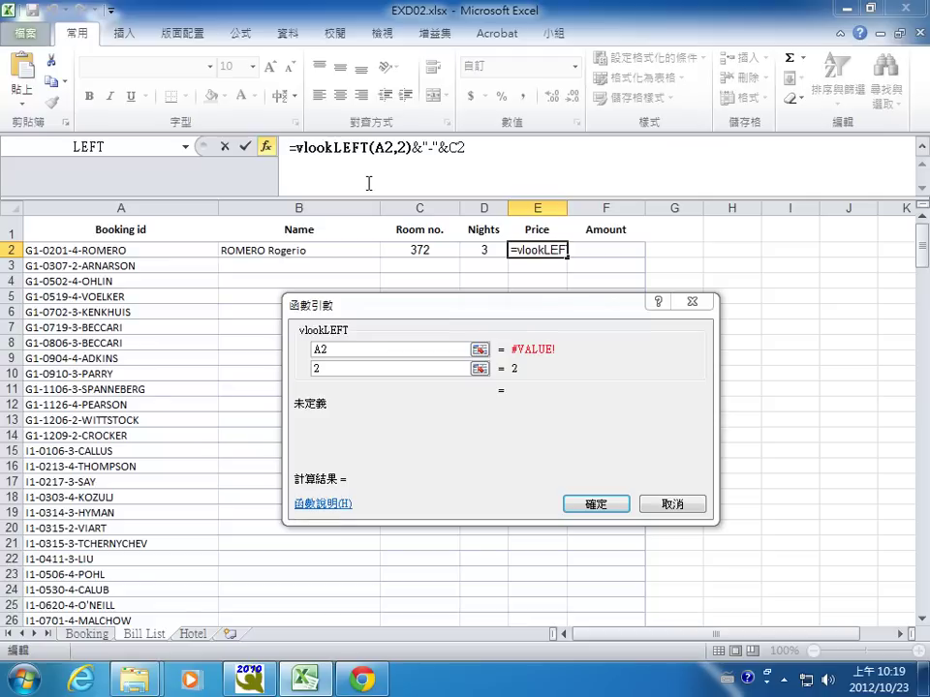
pyautogui.write('(')
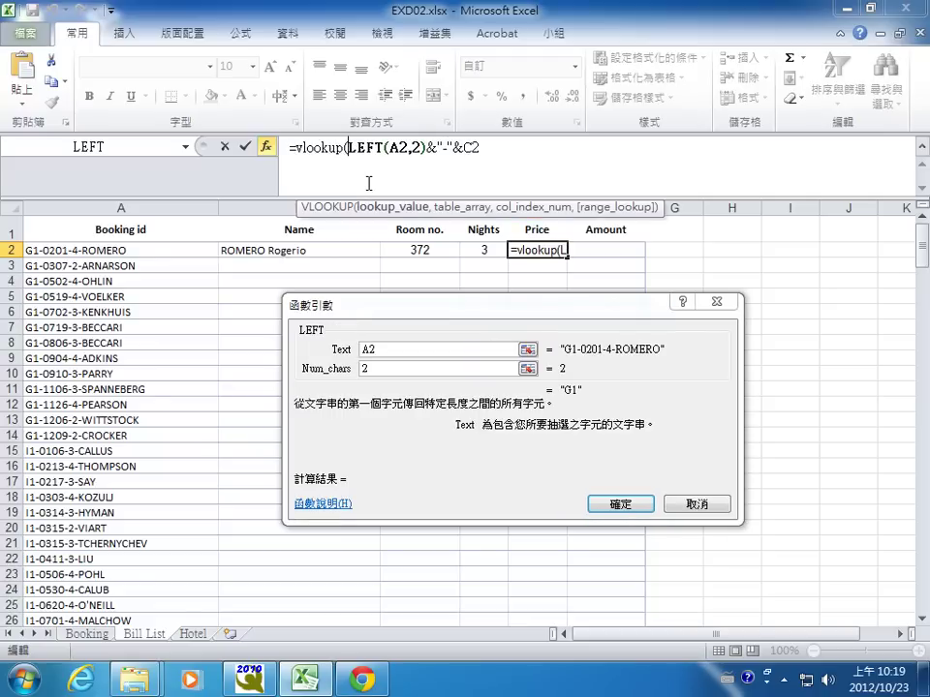
pyautogui.click(494, 147)
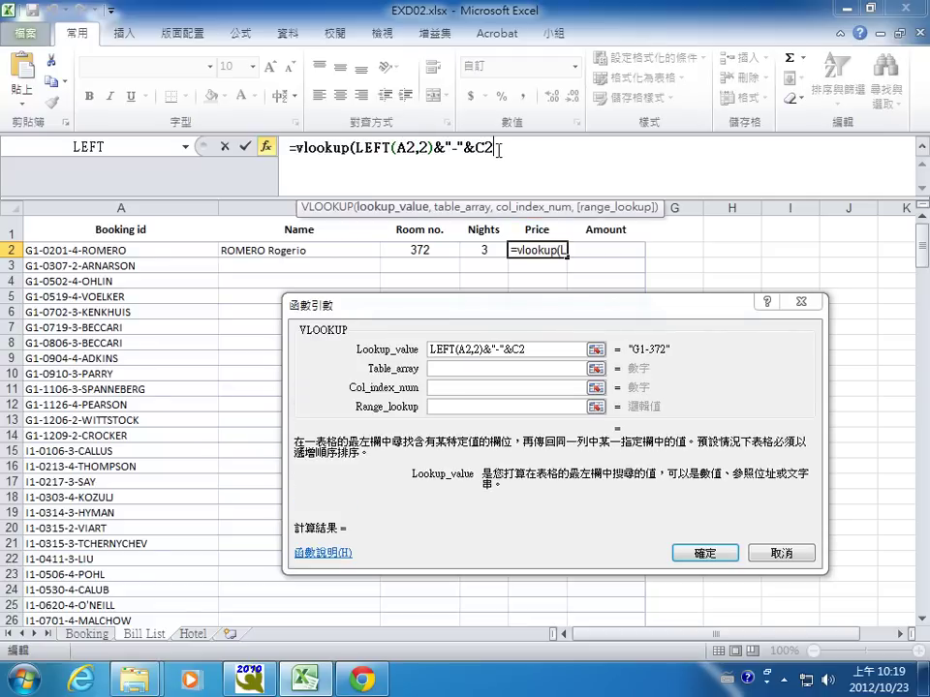
pyautogui.click(480, 369)
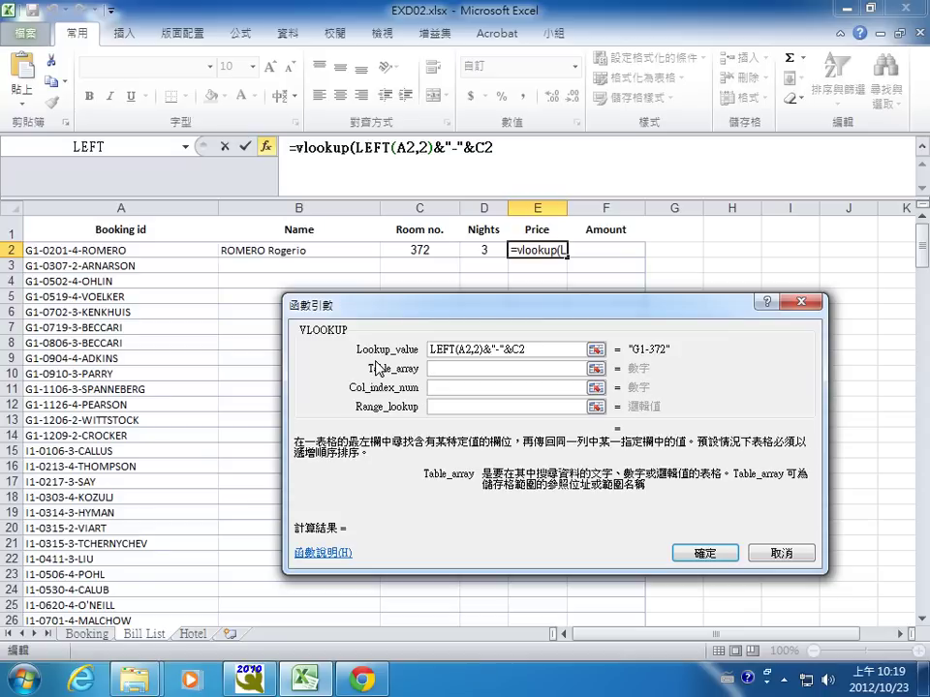
pyautogui.press('F3')
pyautogui.click(426, 373)
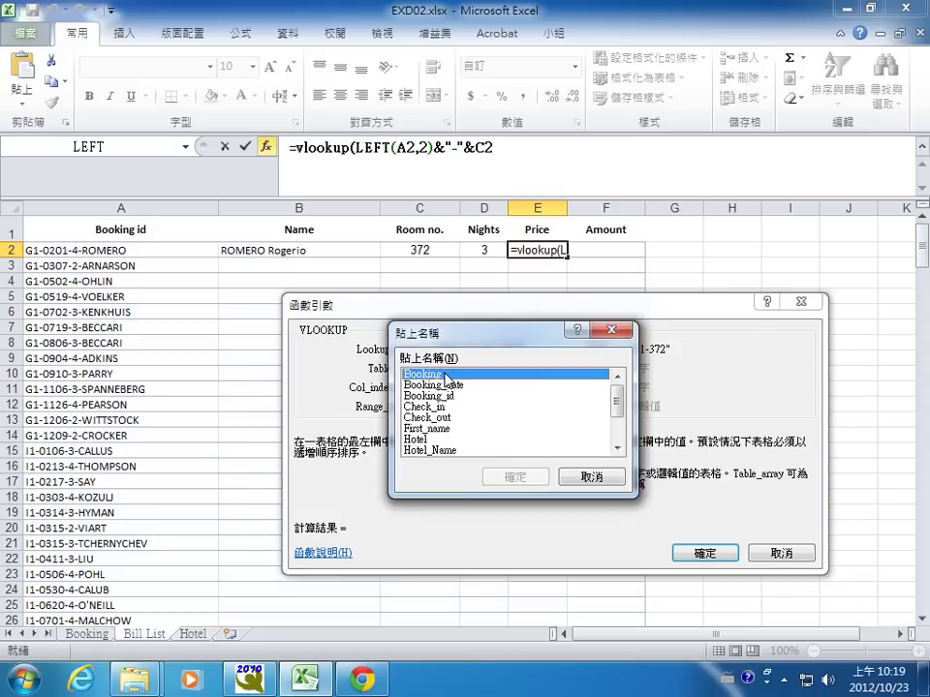
pyautogui.click(506, 477)
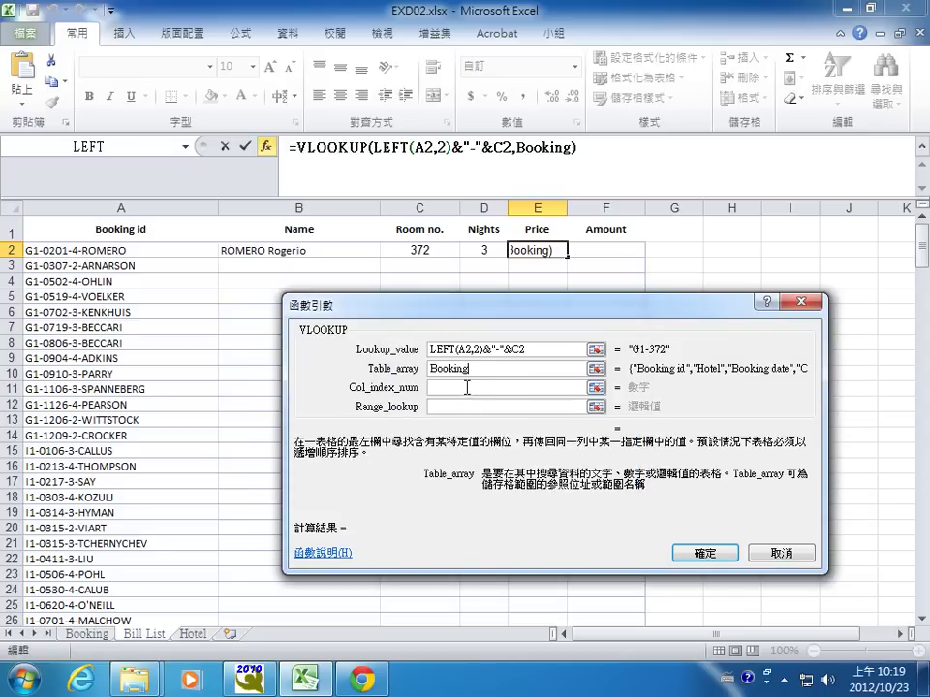
pyautogui.press('BackSpace')
pyautogui.press('BackSpace')
pyautogui.press('BackSpace')
pyautogui.press('BackSpace')
pyautogui.press('BackSpace')
pyautogui.press('BackSpace')
pyautogui.press('BackSpace')
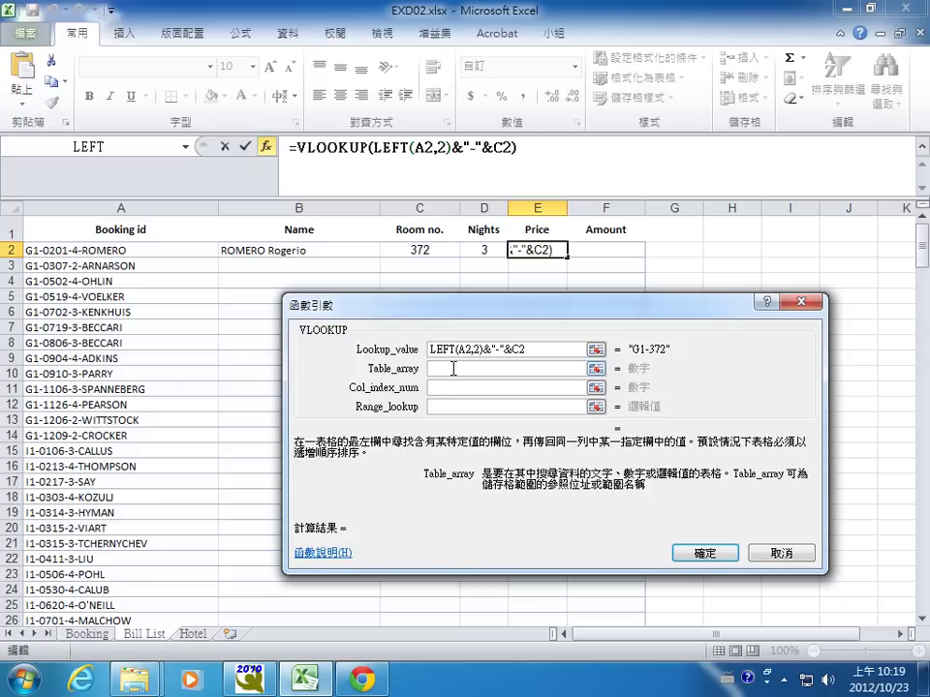
# Step: Complete the VLOOKUP in E2 with lookupprice as the table array, column index 2 and range lookup 0, and enter it
pyautogui.write('loo')
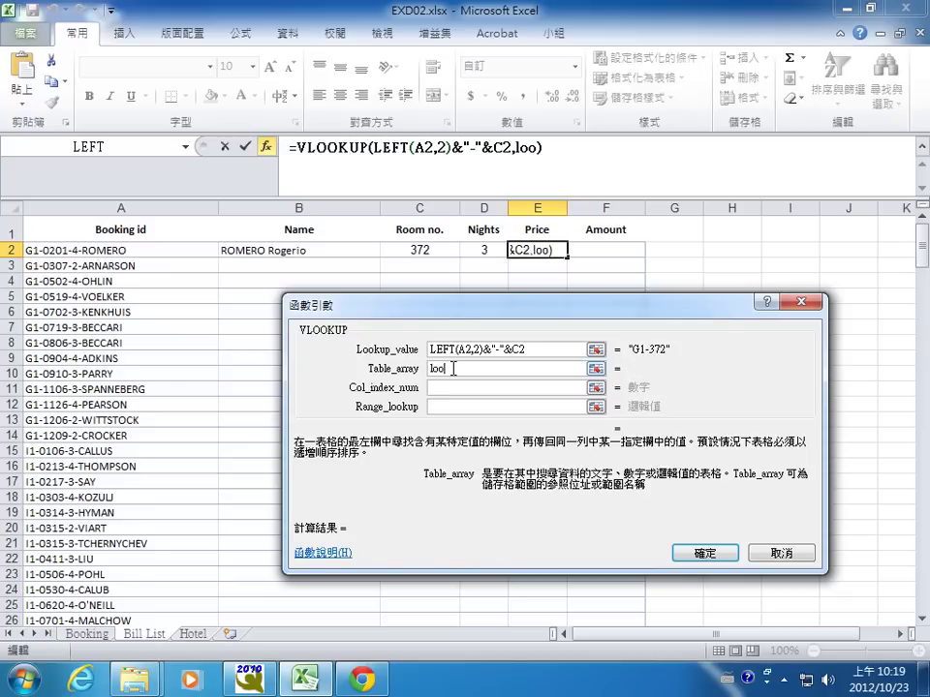
pyautogui.write('kuppr')
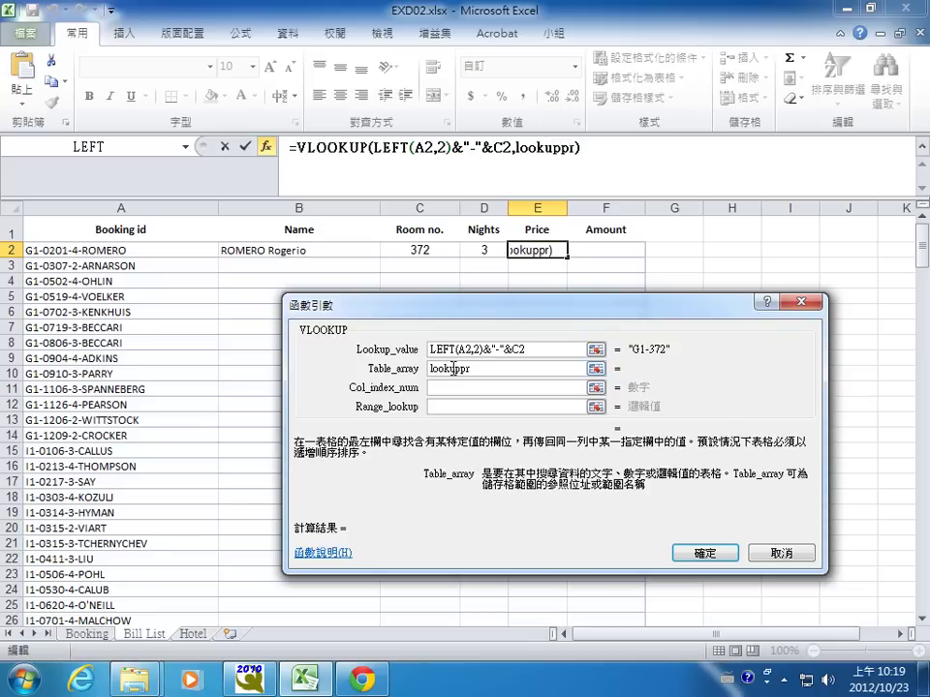
pyautogui.write('ice')
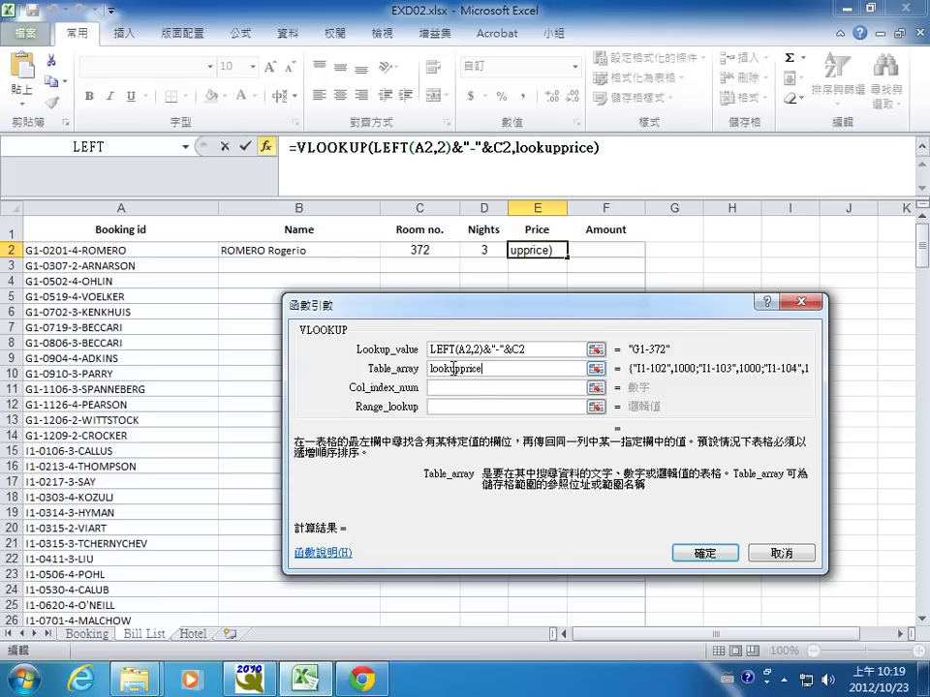
pyautogui.click(470, 388)
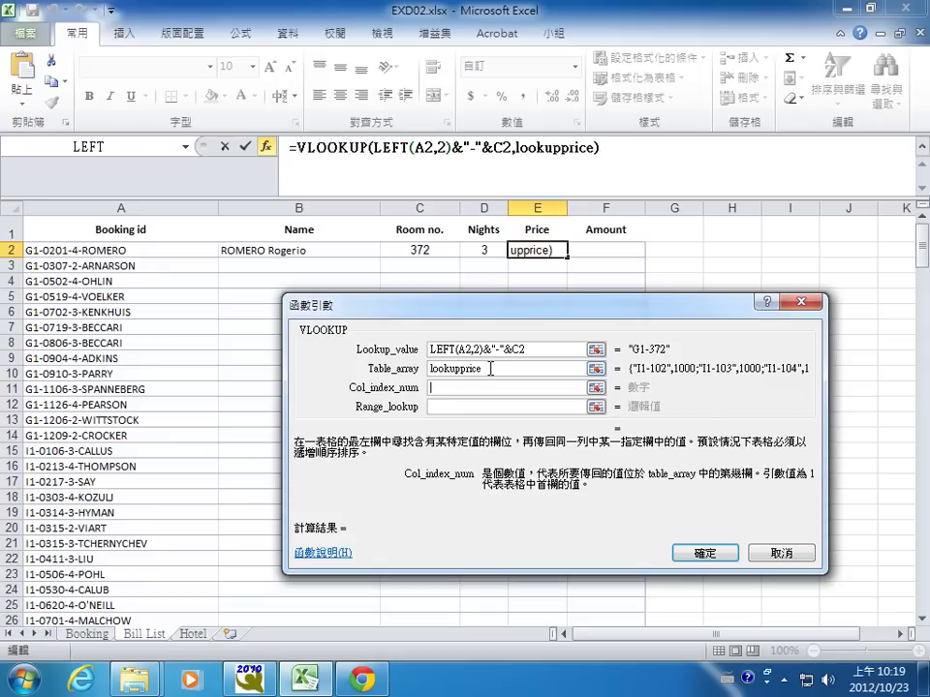
pyautogui.moveTo(523, 358); pyautogui.dragTo(524, 338)
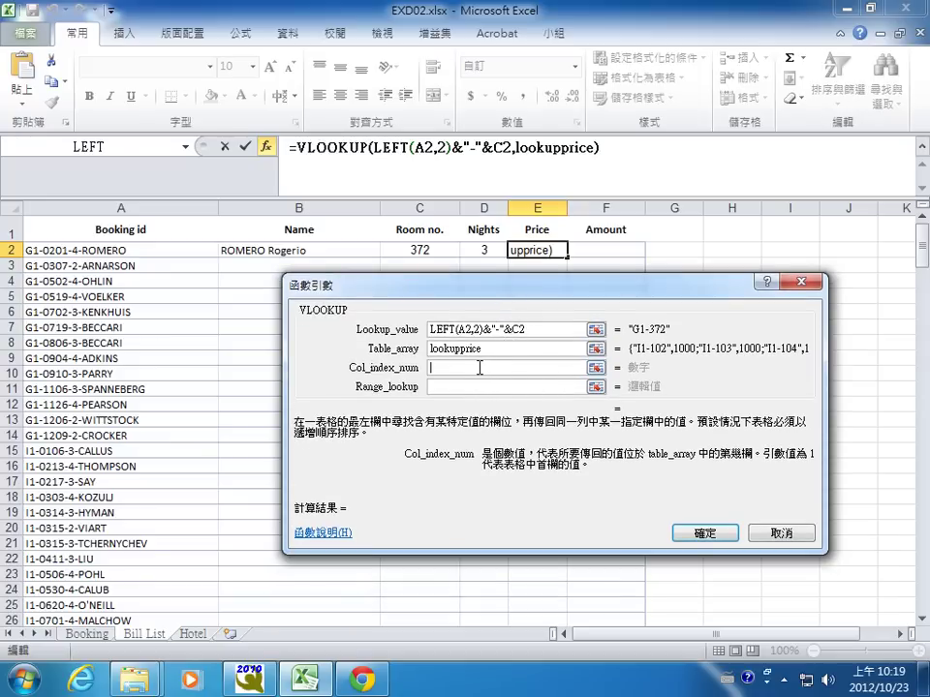
pyautogui.write('2')
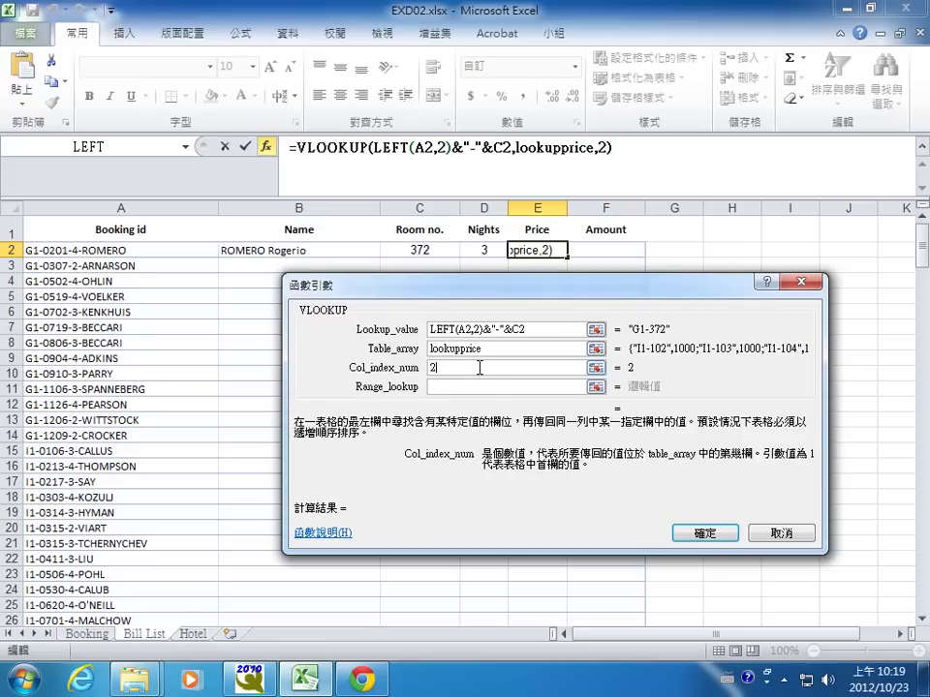
pyautogui.click(491, 388)
pyautogui.write('0')
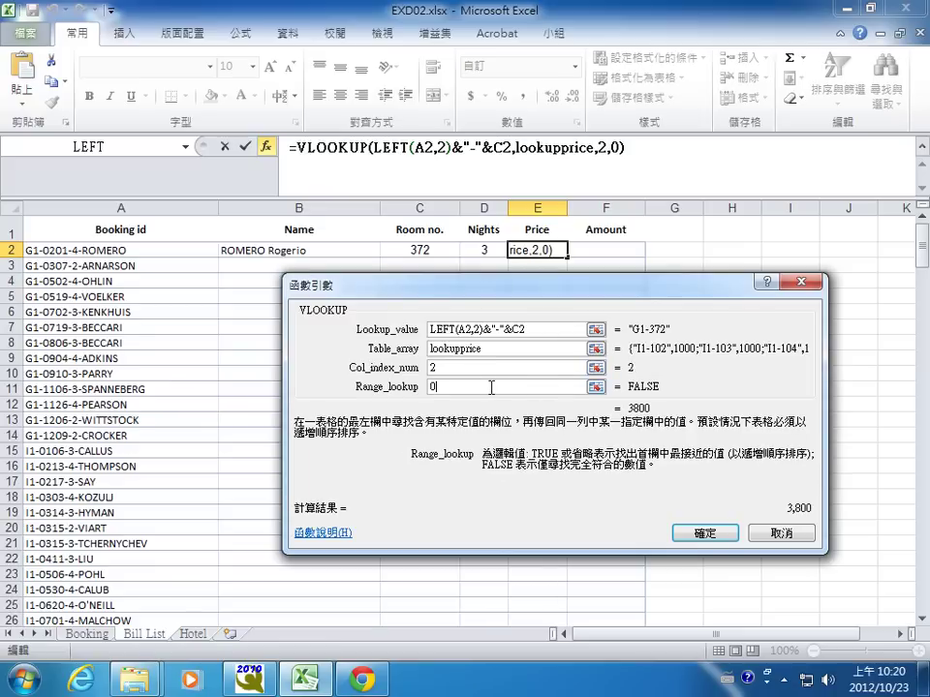
pyautogui.click(699, 530)
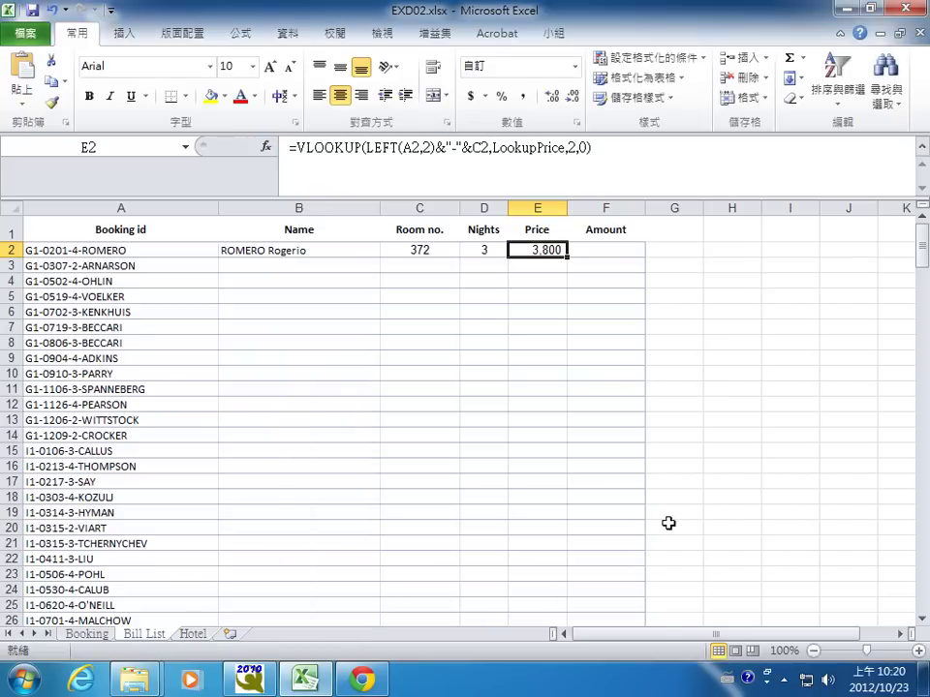
# Step: Enter the formula =D2*E2 in Amount cell F2 to multiply the nights by the price
pyautogui.click(592, 250)
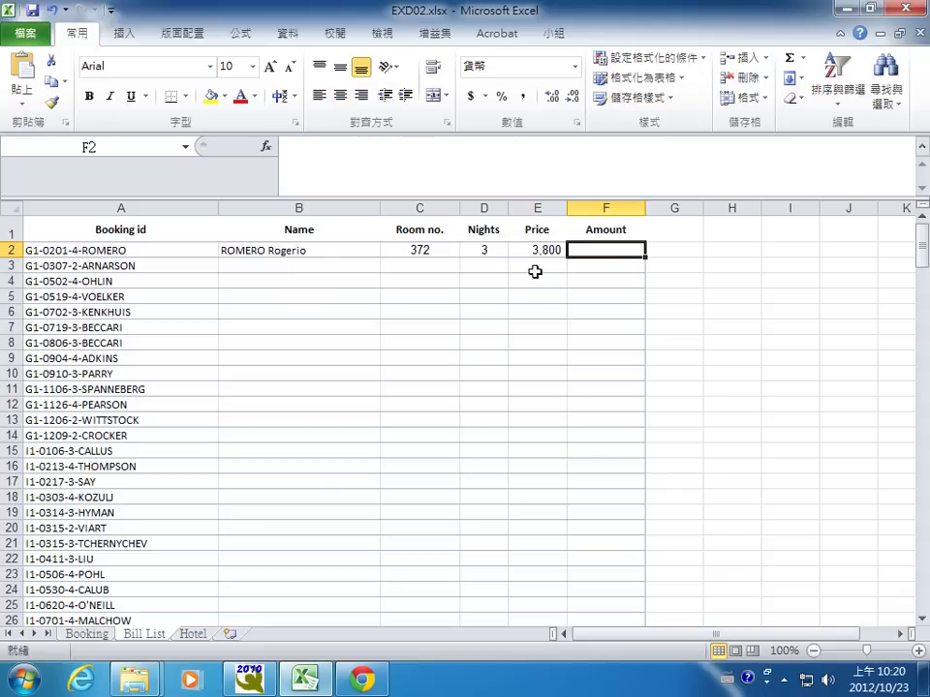
pyautogui.click(410, 151)
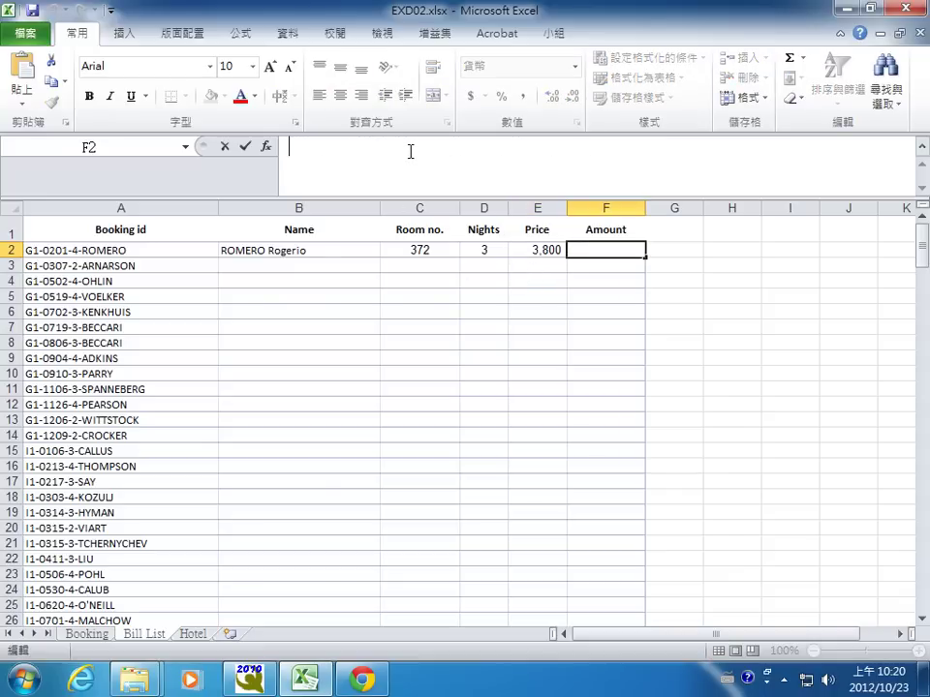
pyautogui.write('=')
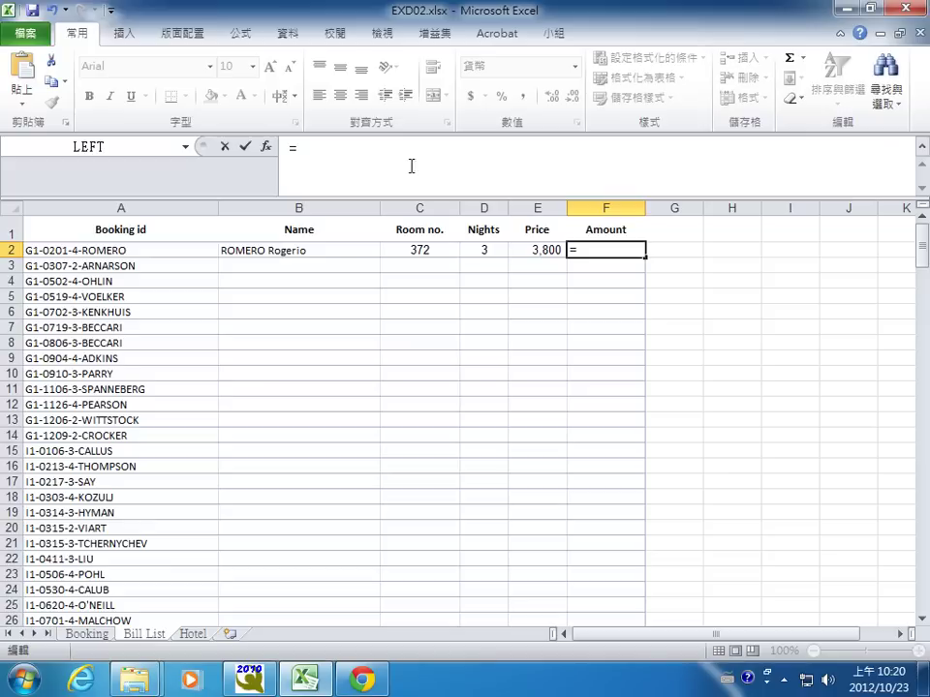
pyautogui.click(482, 251)
pyautogui.write('*')
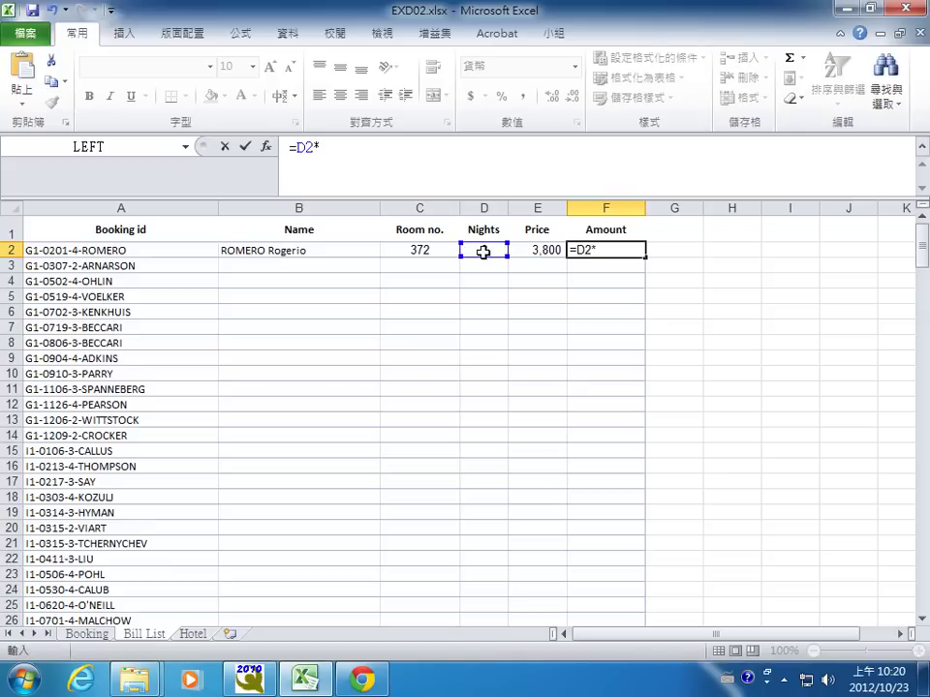
pyautogui.click(548, 252)
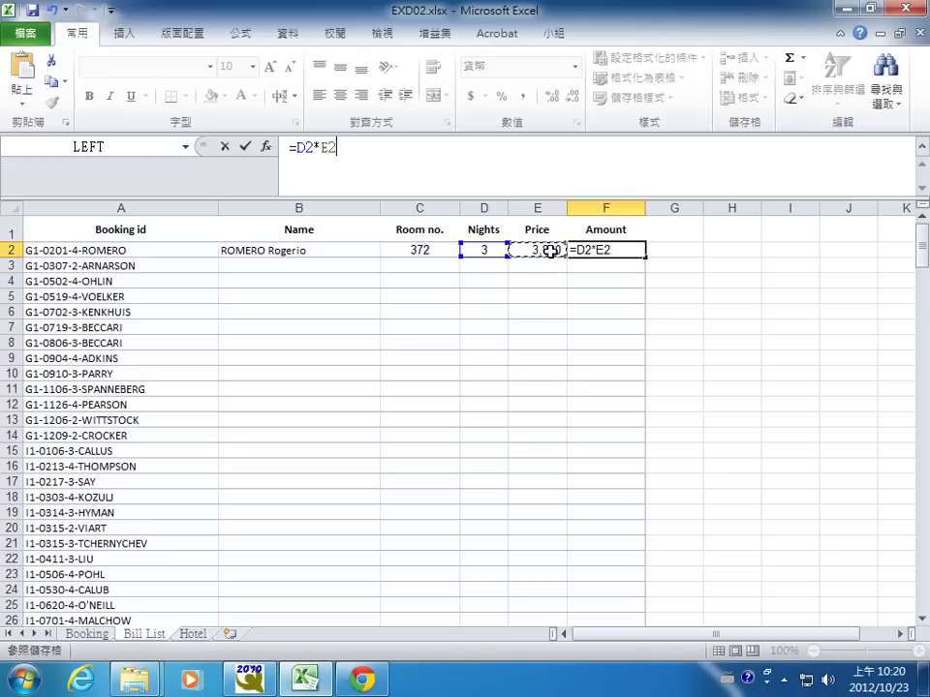
pyautogui.click(242, 147)
# Step: Fill the formulas in B2:F2 down through all the booking rows
pyautogui.click(242, 250)
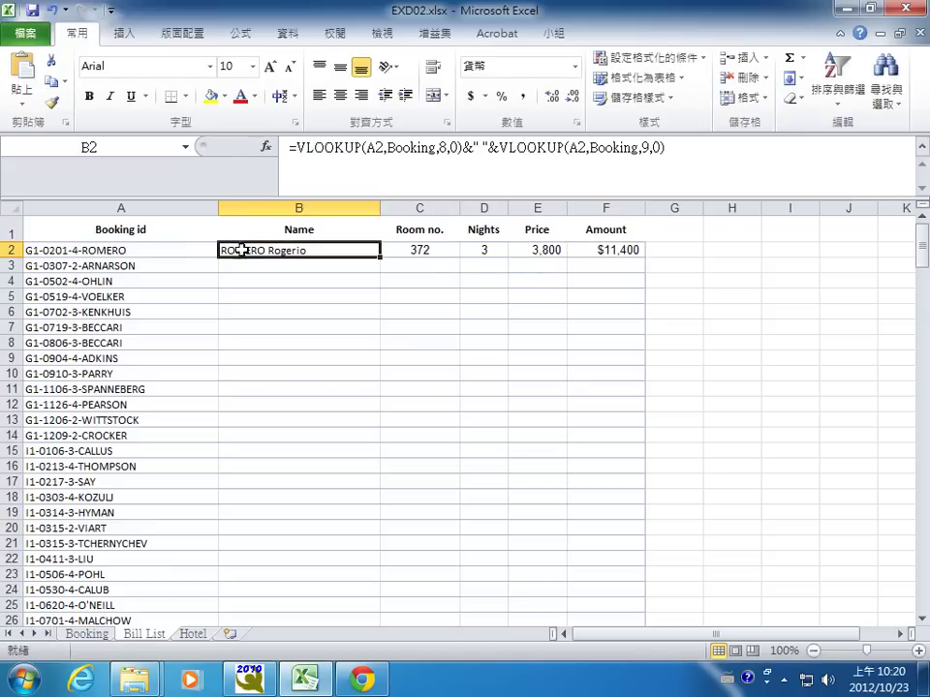
pyautogui.moveTo(242, 249); pyautogui.dragTo(602, 250)
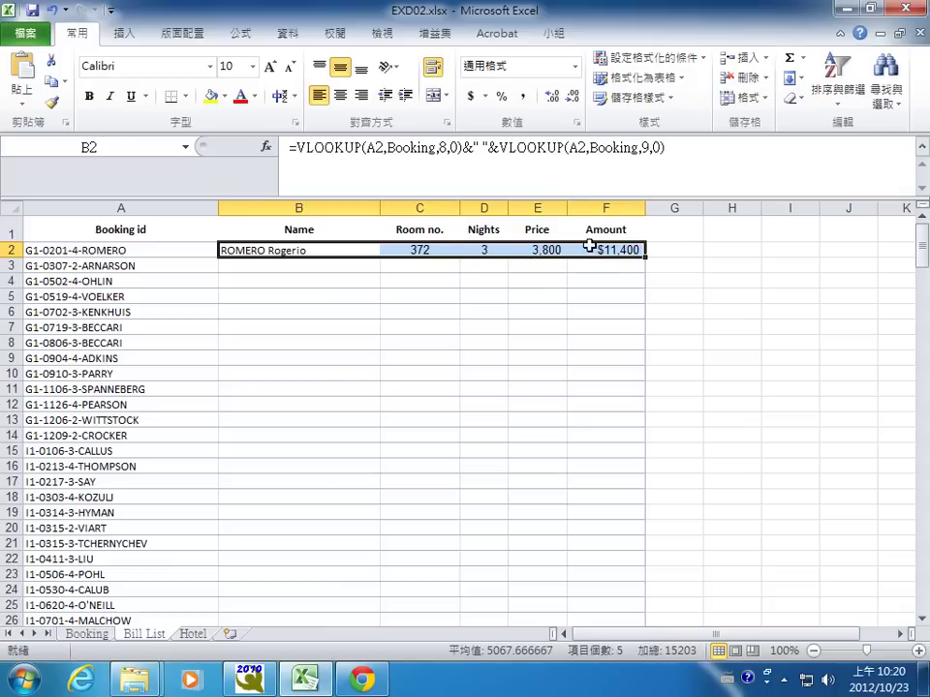
pyautogui.doubleClick(645, 258)
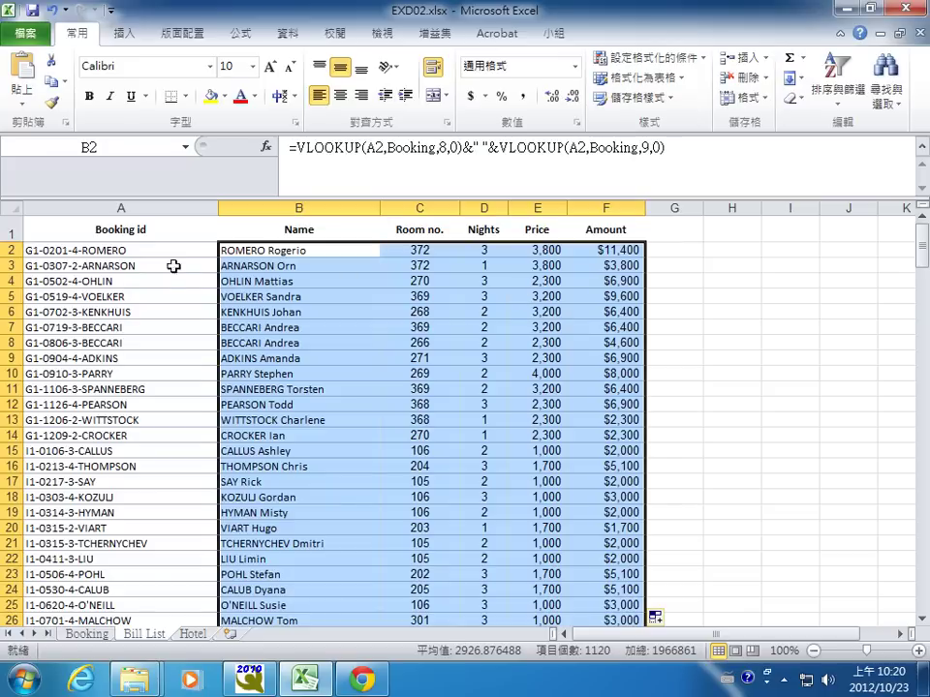
pyautogui.click(254, 249)
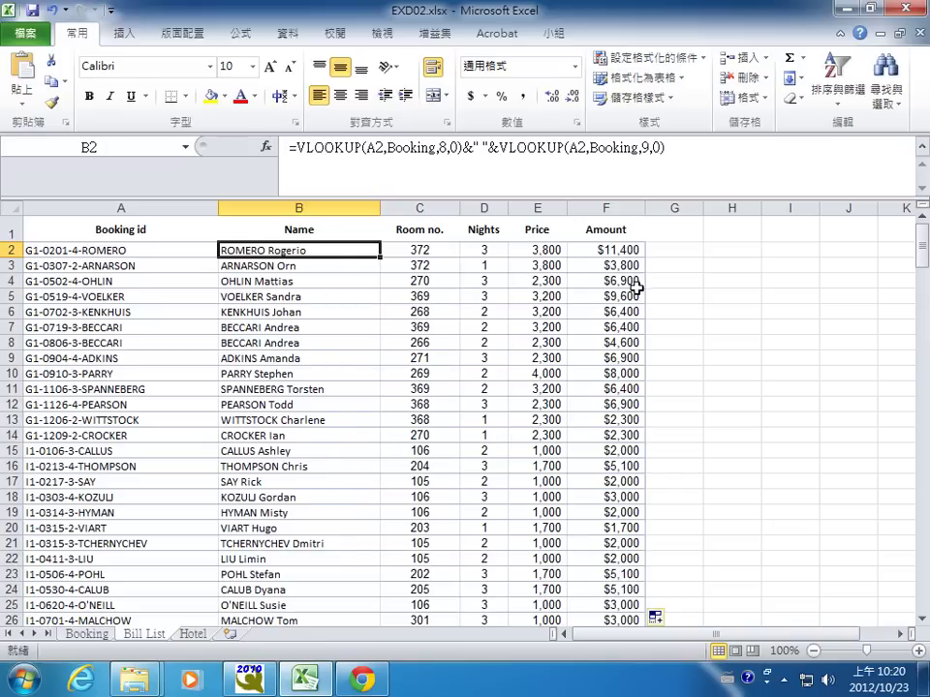
pyautogui.click(253, 297)
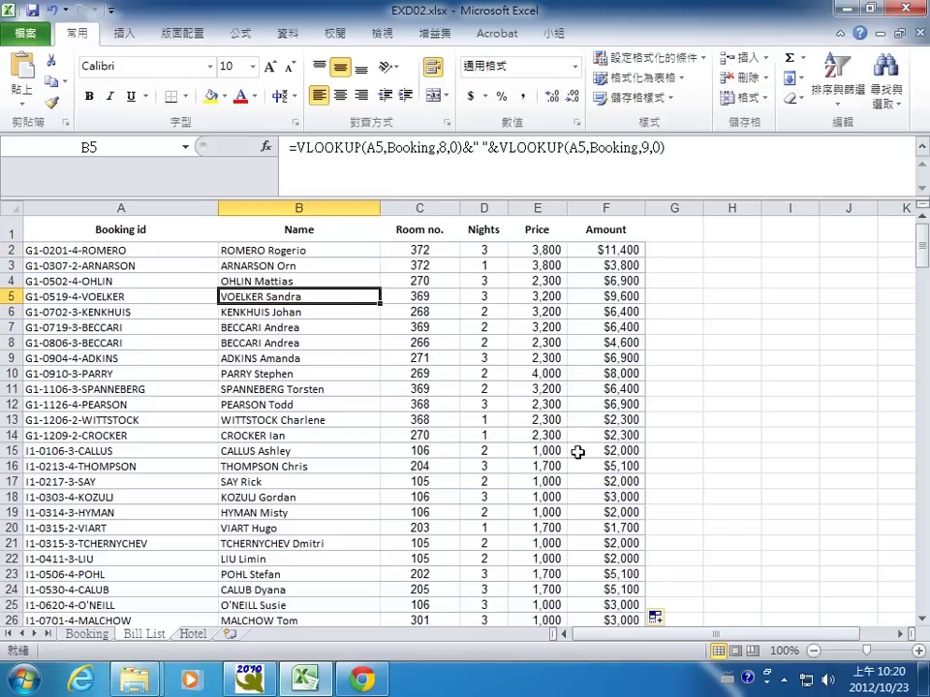
pyautogui.click(254, 362)
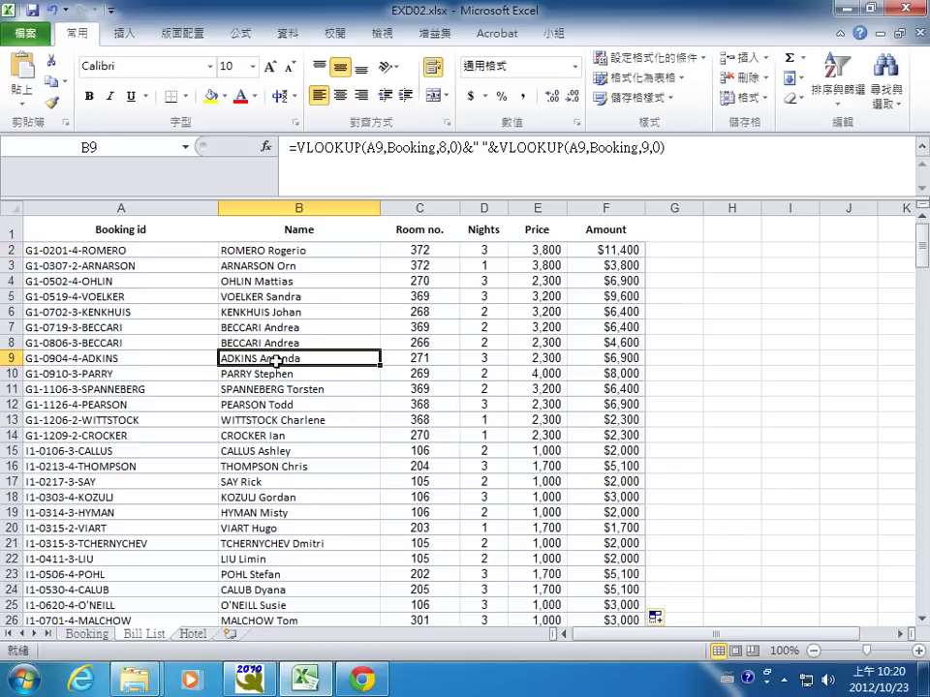
pyautogui.moveTo(271, 267); pyautogui.dragTo(488, 492)
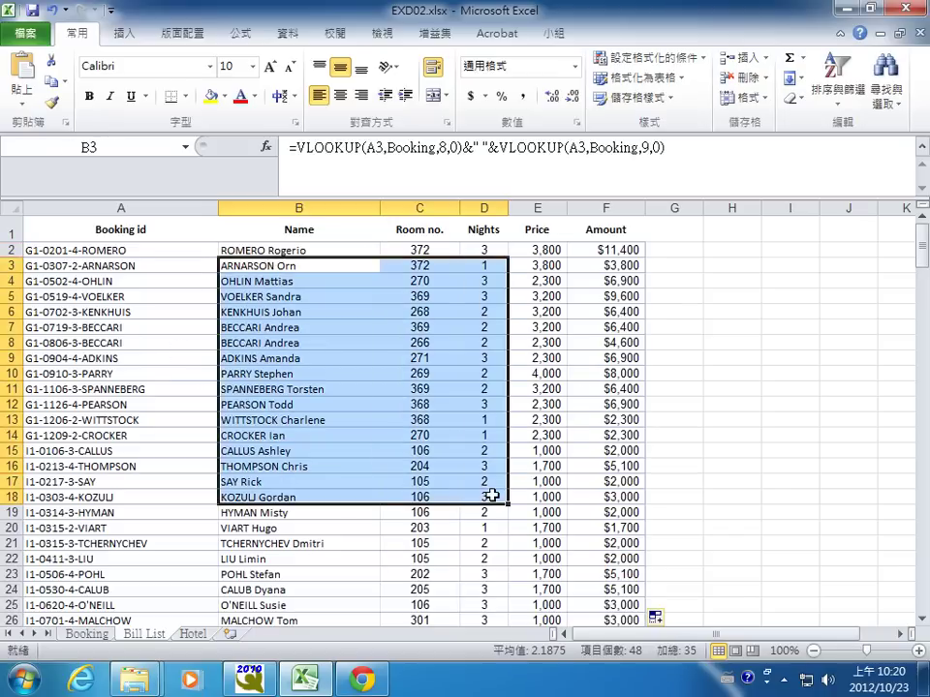
# Step: Format A1:F225 as a table with headers in the blue style of the second medium row, and convert it back to a normal range
pyautogui.click(279, 341)
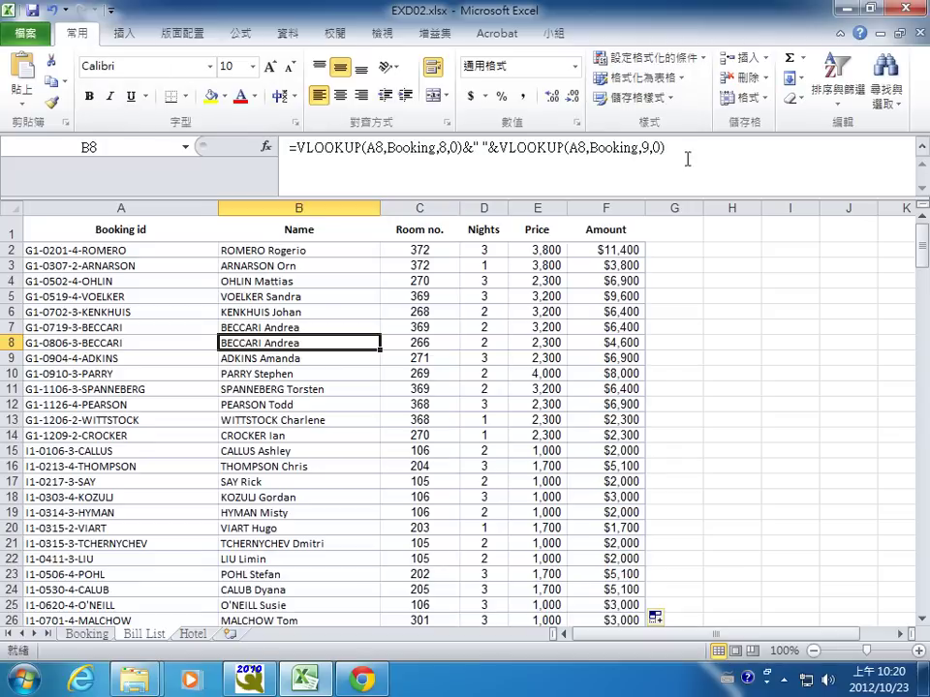
pyautogui.click(683, 87)
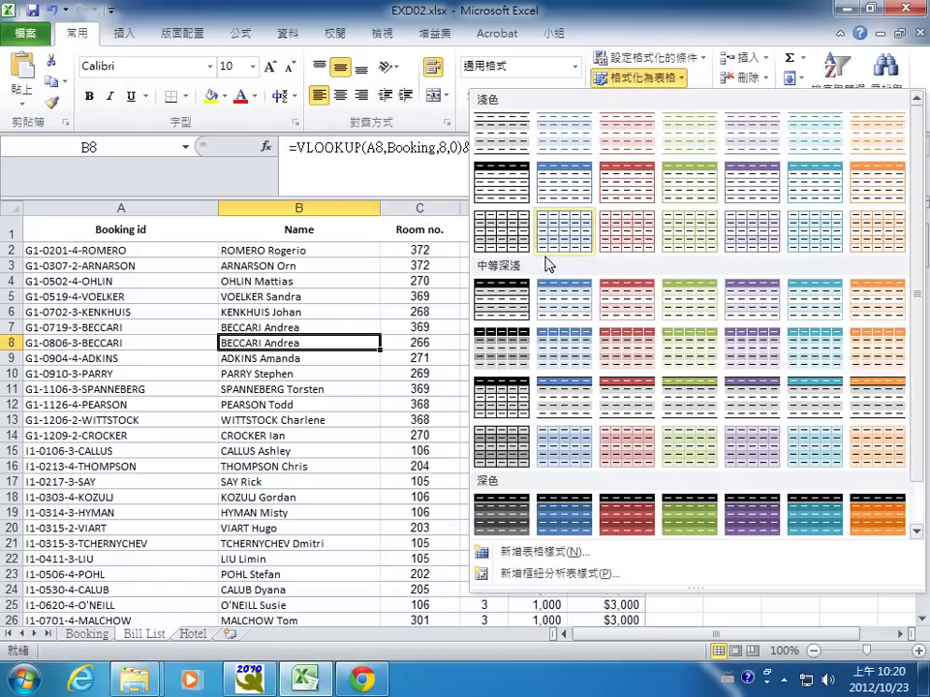
pyautogui.click(575, 351)
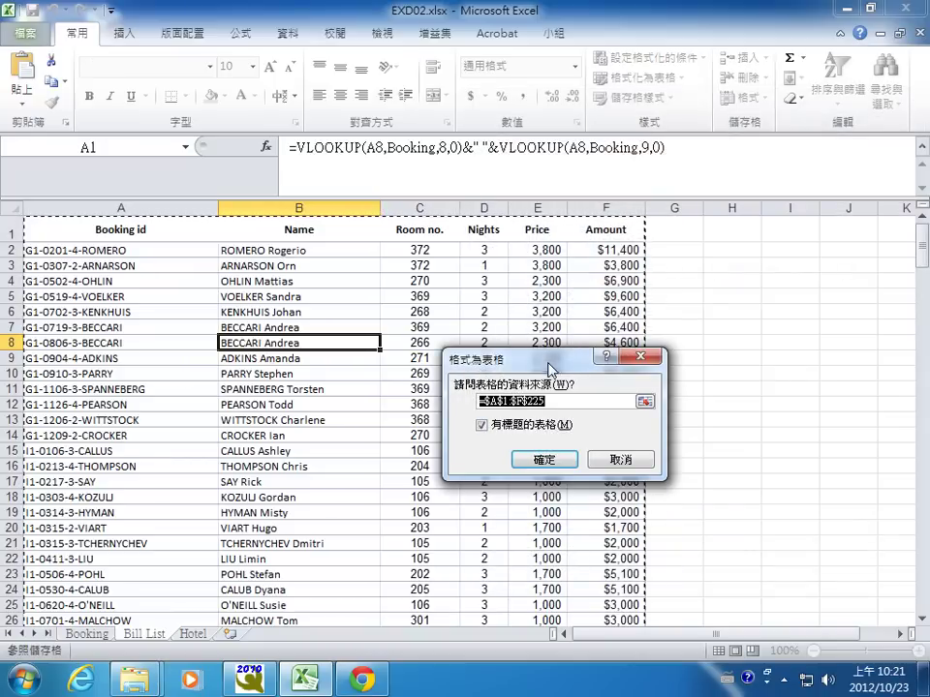
pyautogui.moveTo(503, 358); pyautogui.dragTo(445, 395)
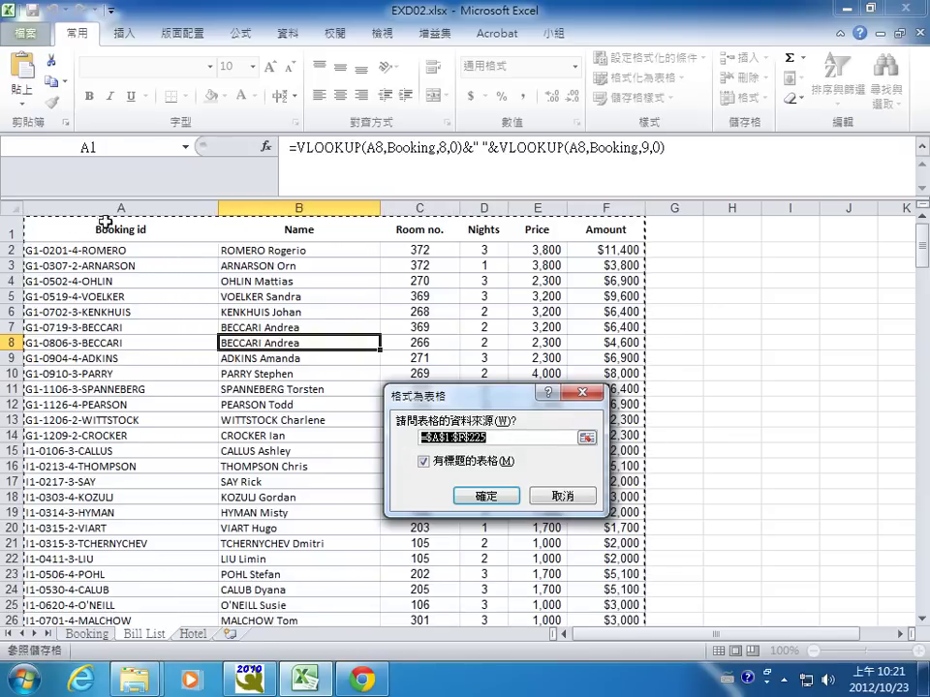
pyautogui.click(485, 496)
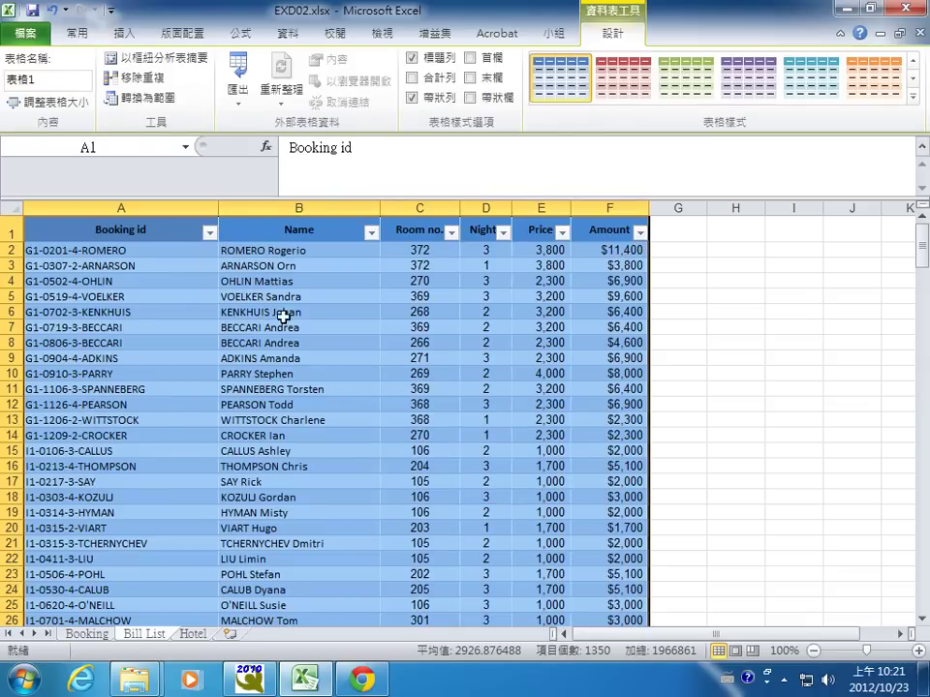
pyautogui.click(150, 98)
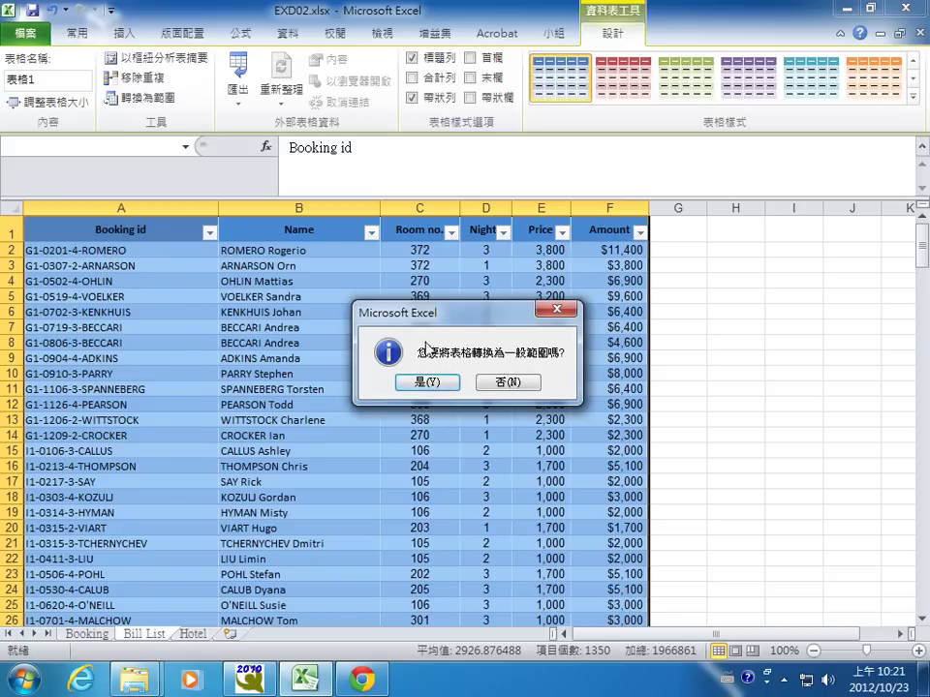
pyautogui.click(431, 382)
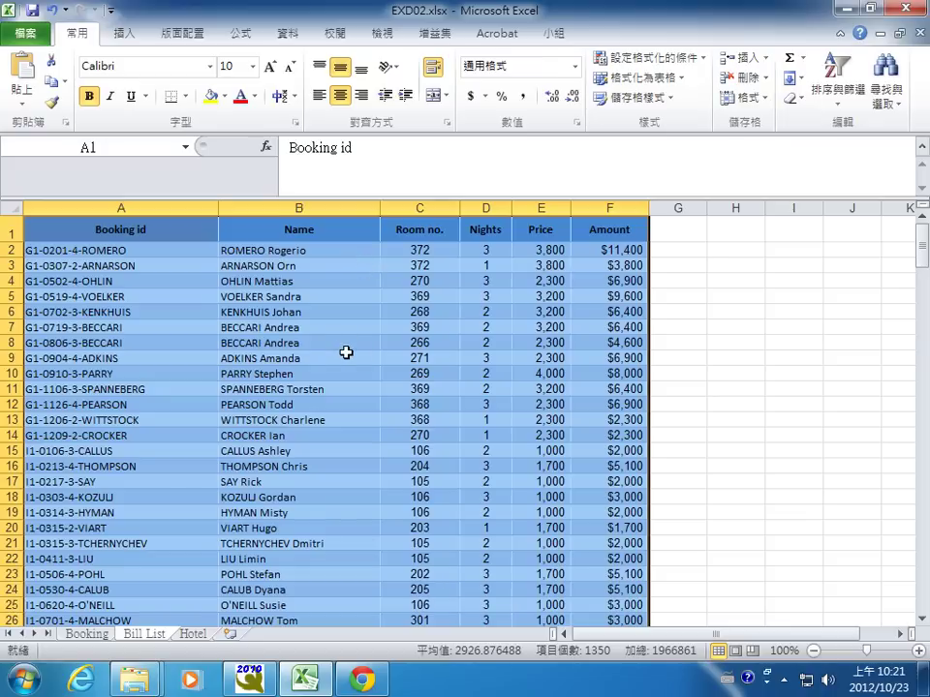
# Step: Reduce the print scaling percentage of the Bill List sheet in the page setup
pyautogui.click(182, 35)
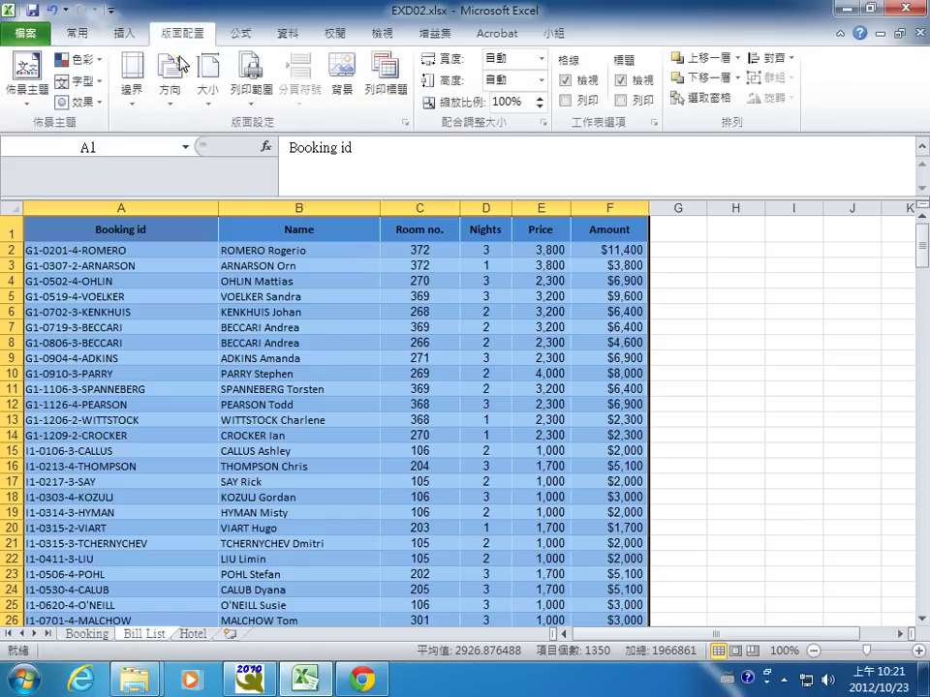
pyautogui.click(403, 123)
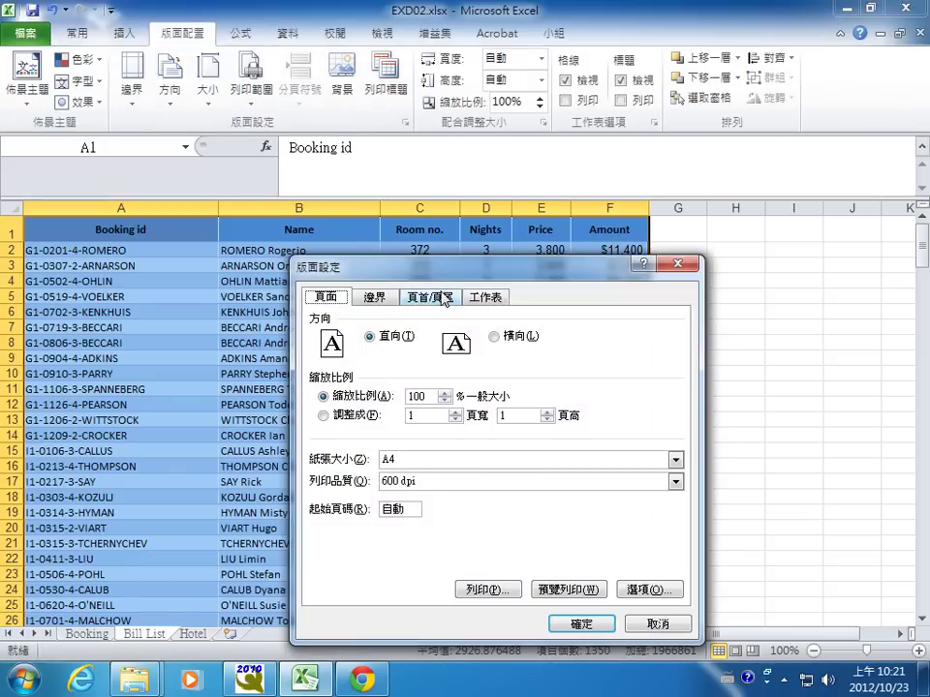
pyautogui.moveTo(469, 264); pyautogui.dragTo(427, 211)
pyautogui.click(402, 348)
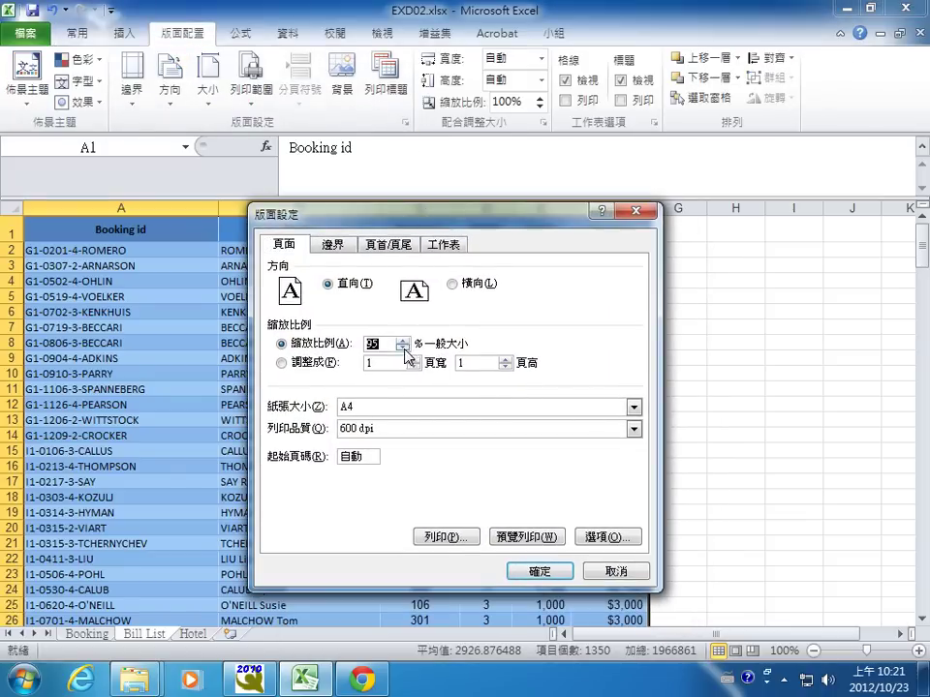
pyautogui.click(402, 348)
# Step: Set the sheet's page header to the sheet name Bill List and its footer to 第 1 頁，共 ? 頁
pyautogui.click(386, 245)
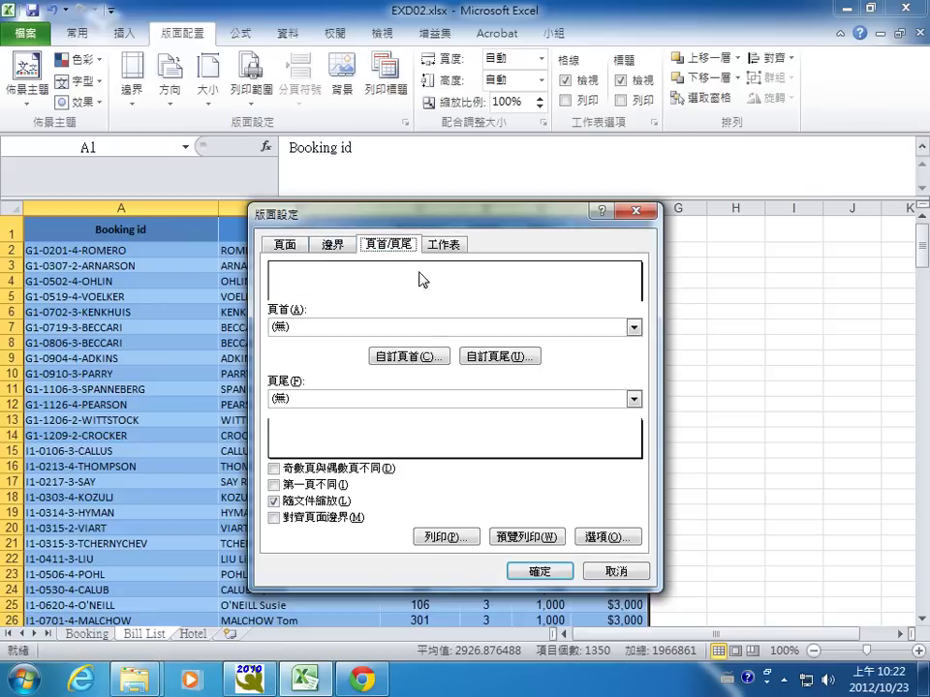
pyautogui.click(427, 331)
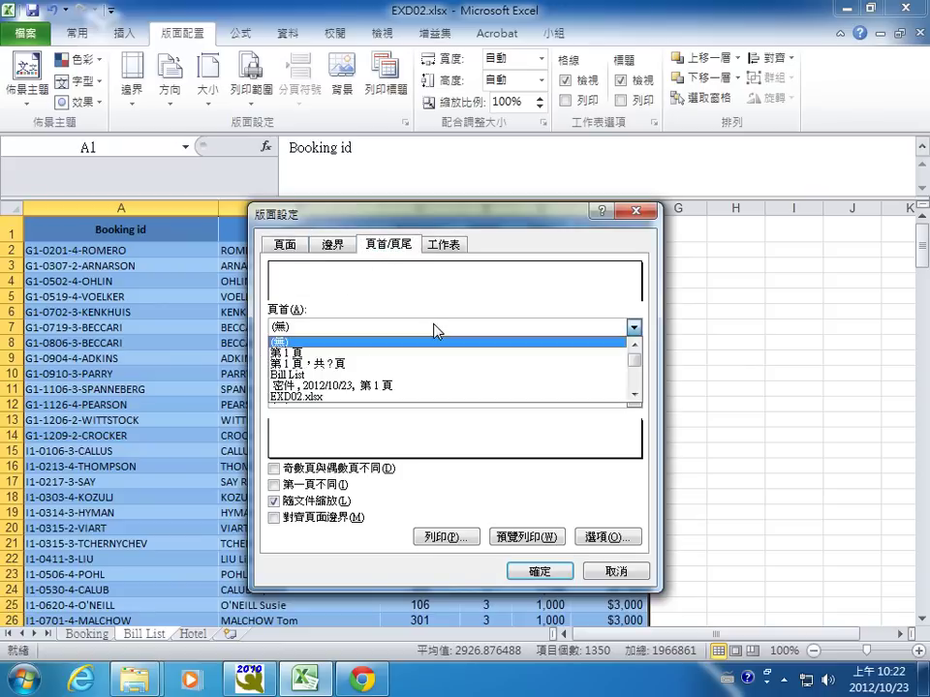
pyautogui.click(353, 378)
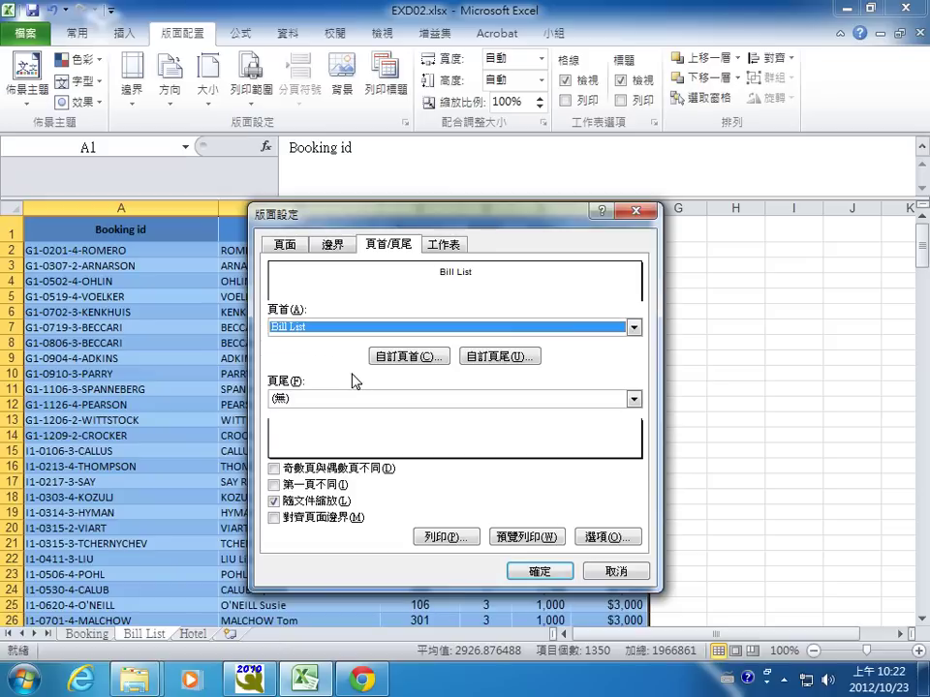
pyautogui.click(466, 405)
pyautogui.click(418, 440)
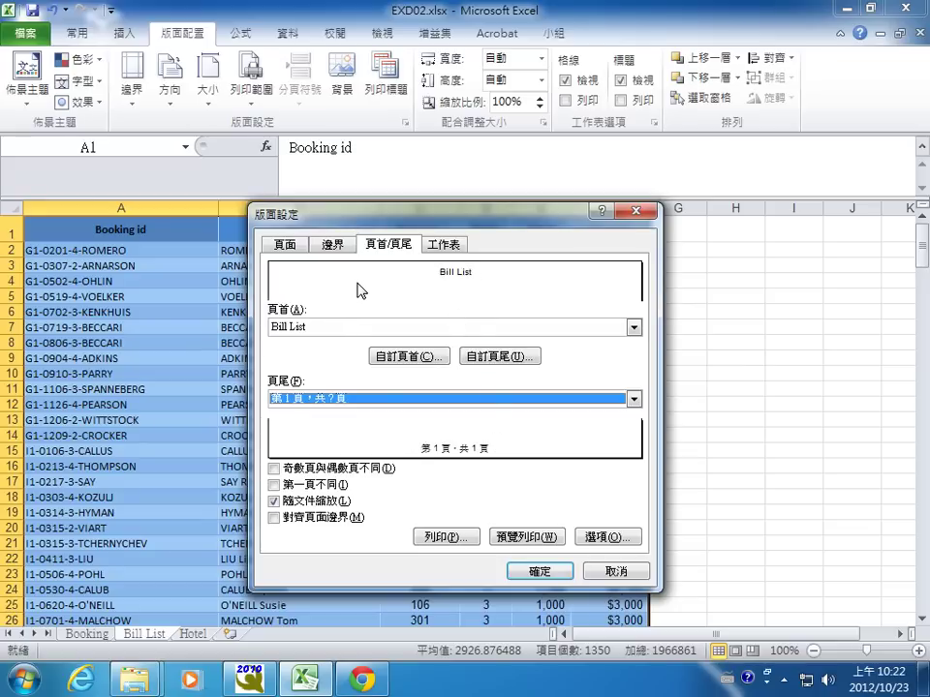
# Step: Turn on gridline printing, repeat row 1 ($1:$1) as the print title row, and apply the page setup
pyautogui.click(443, 245)
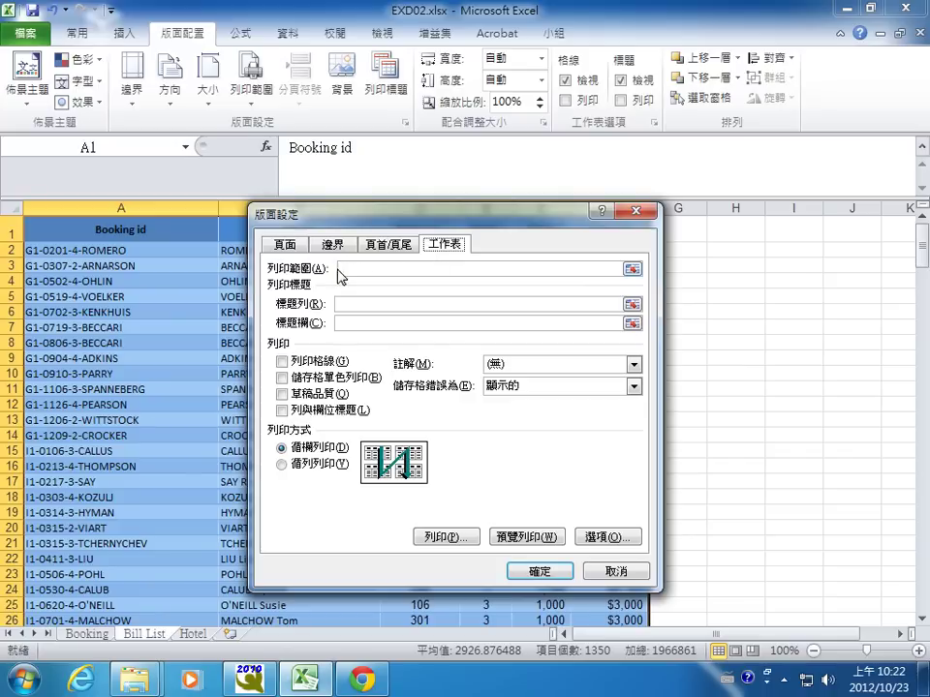
pyautogui.click(316, 368)
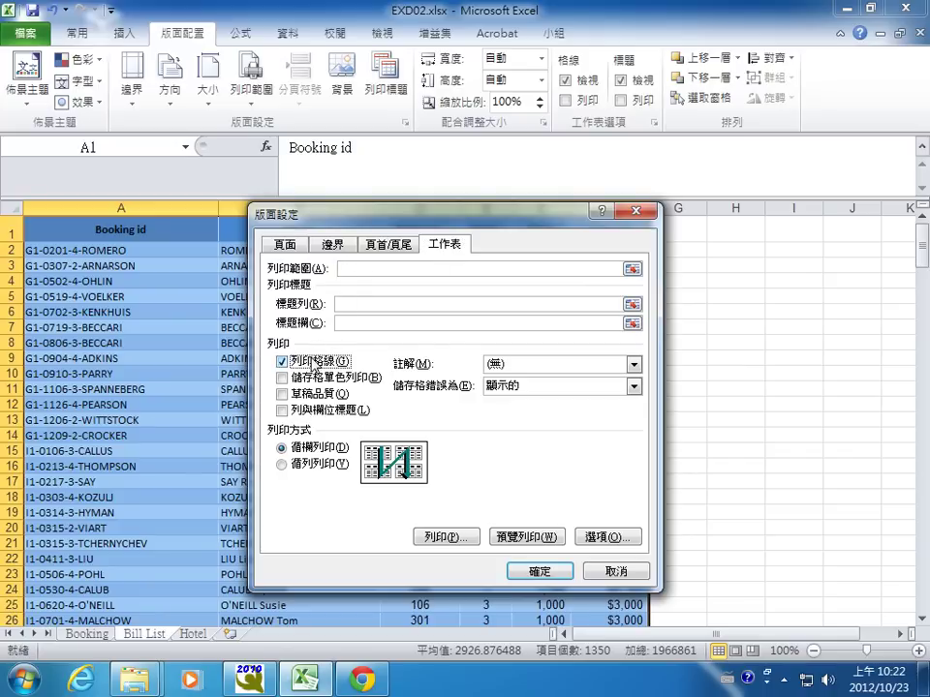
pyautogui.click(341, 305)
pyautogui.click(28, 229)
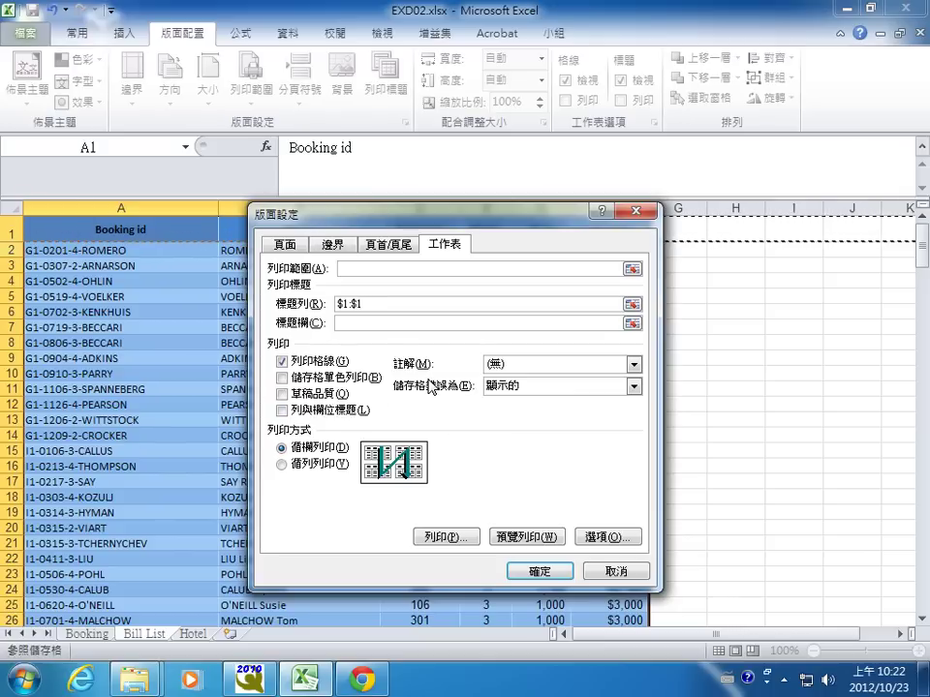
pyautogui.click(513, 571)
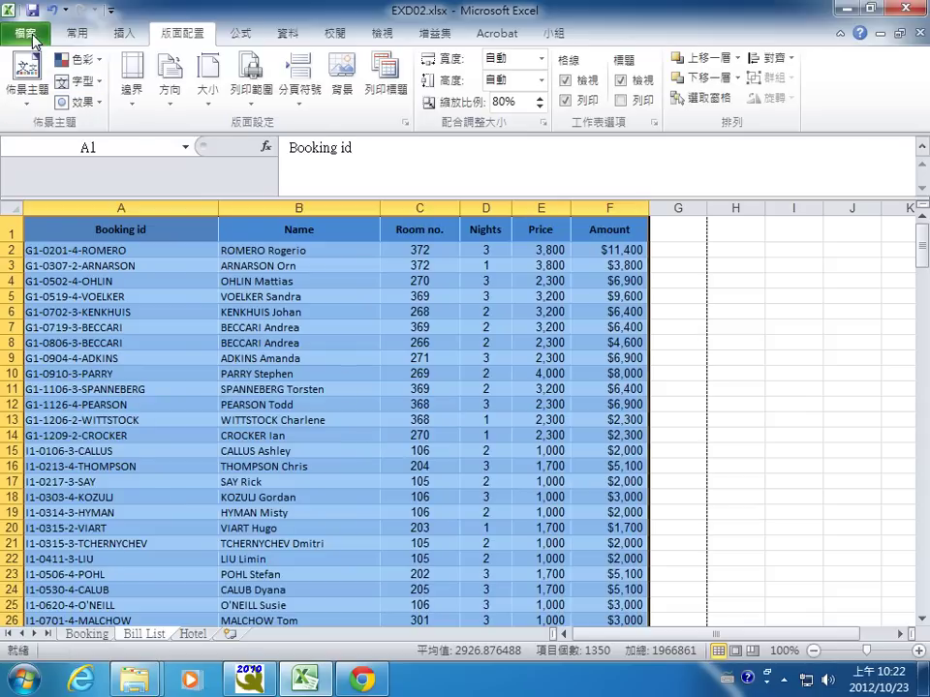
# Step: Save the workbook as EXA02.xlsx in the EX02 folder and close Excel
pyautogui.click(24, 32)
pyautogui.click(73, 145)
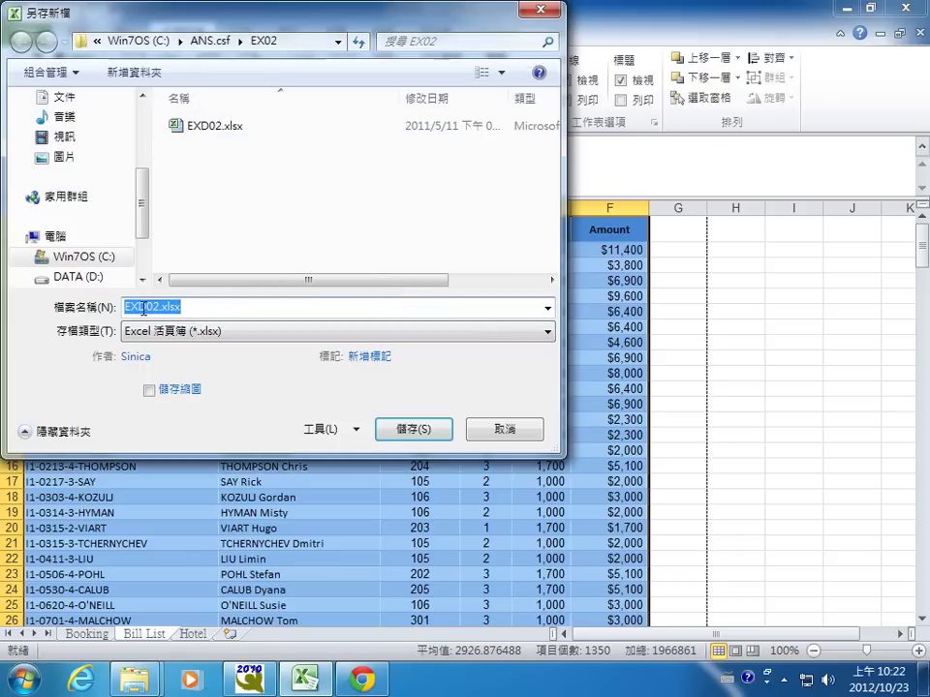
pyautogui.click(137, 307)
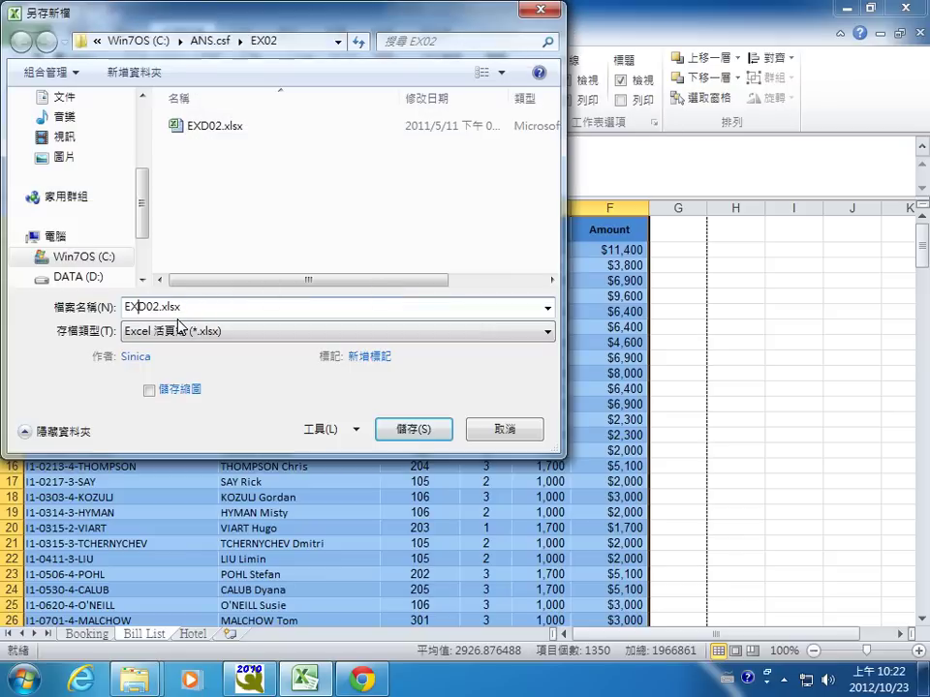
pyautogui.press('Delete')
pyautogui.write('A')
pyautogui.press('Return')
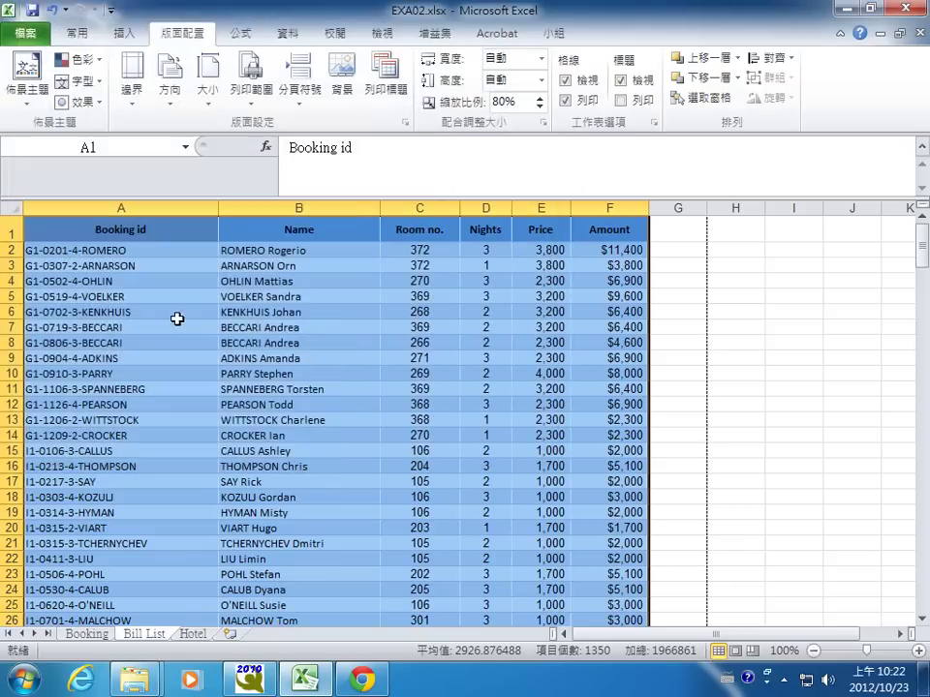
pyautogui.click(911, 10)
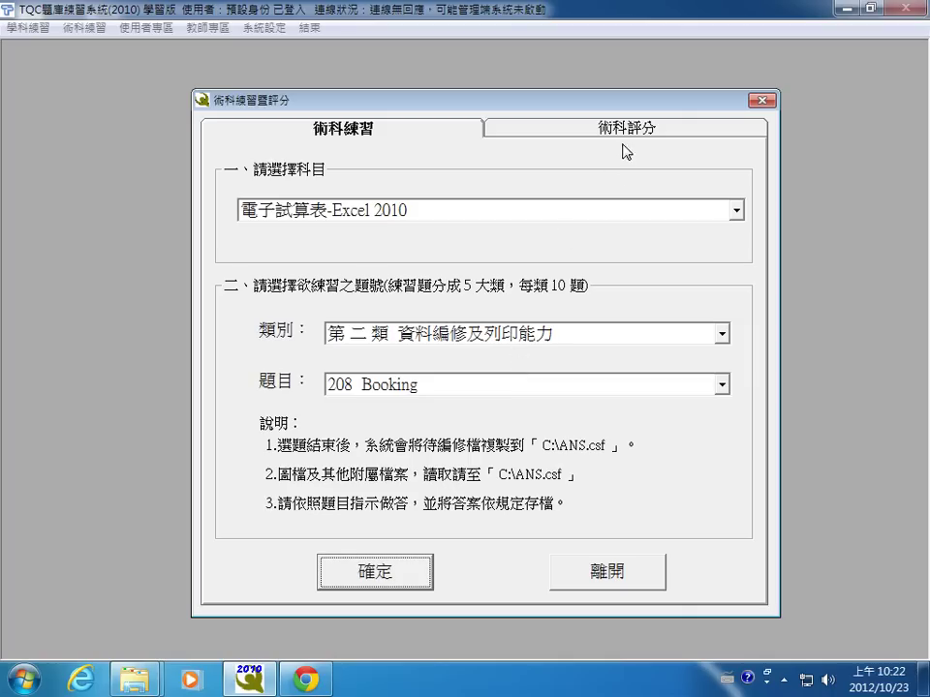
# Step: Run the practical grading for the Booking exercise in the TQC practice system, review the score report and close it
pyautogui.click(631, 133)
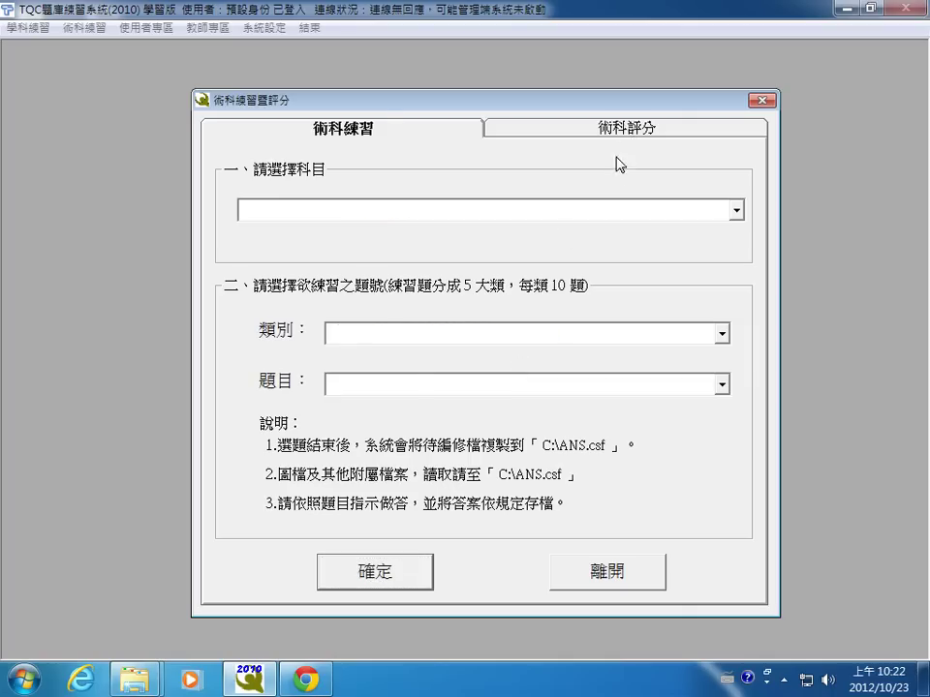
pyautogui.click(398, 581)
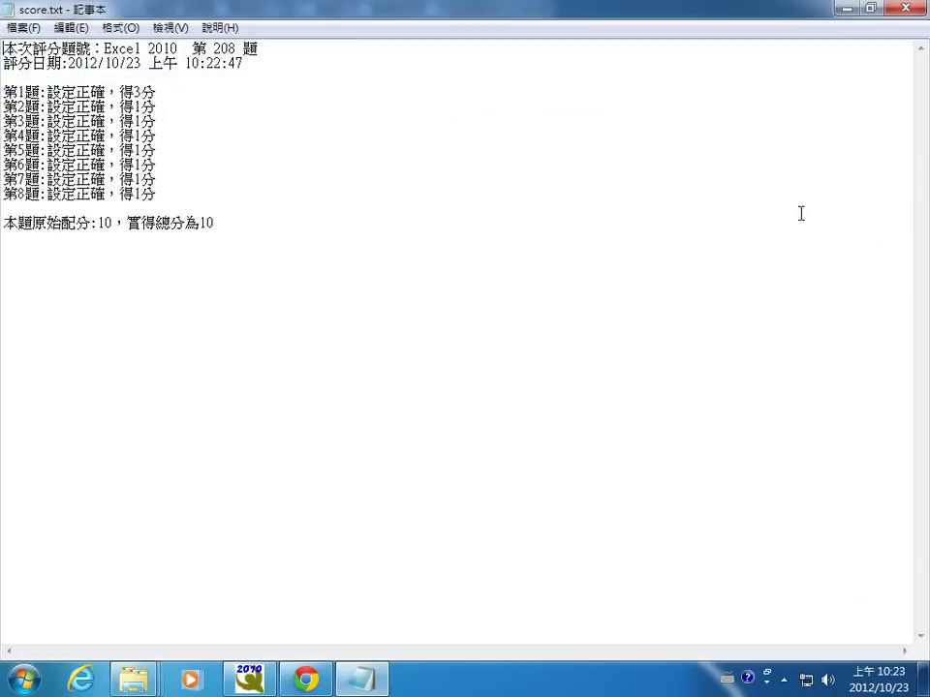
pyautogui.click(907, 11)
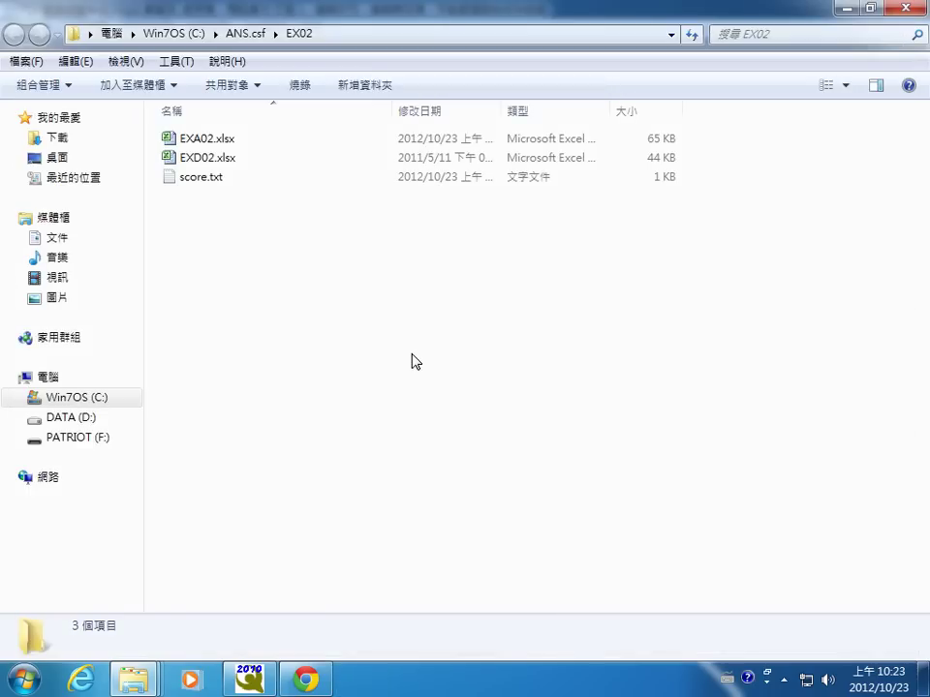